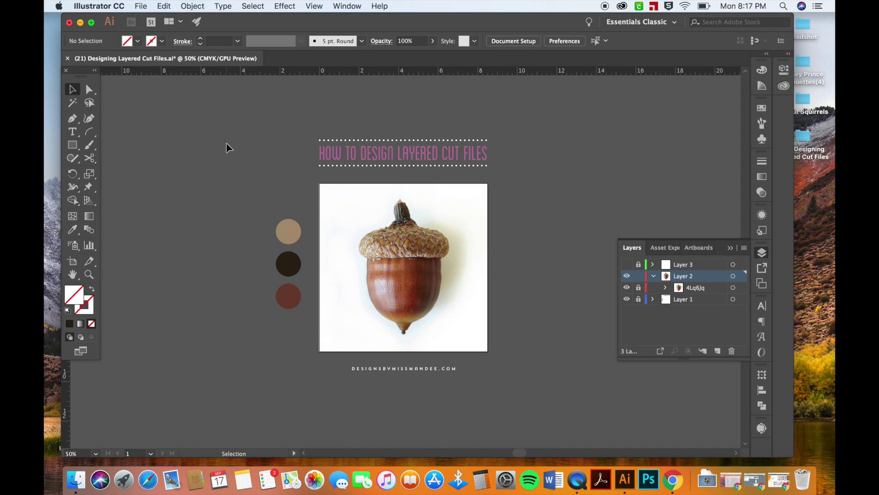
Zoom the canvas in on the acorn photo from 50% to 66.67%.
key("super+equal")
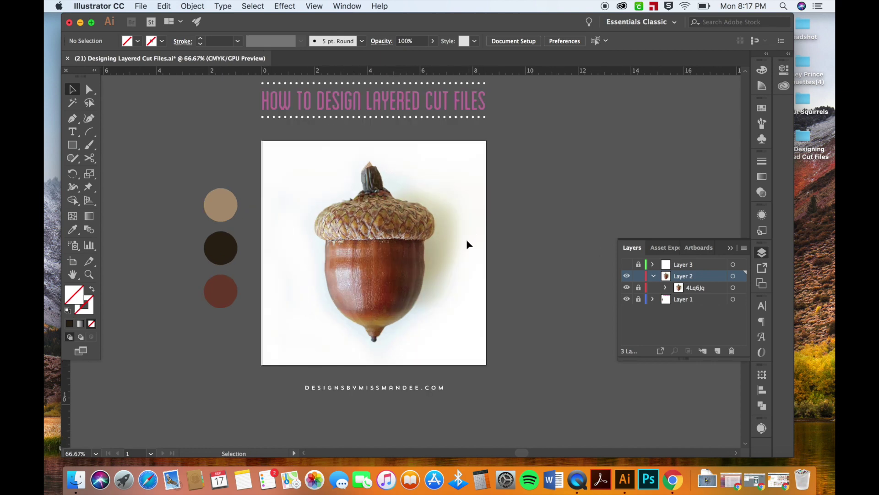
With the Pen tool, start the outline at the cap's lower edge and curve it down the nut's left side.
left_click(73, 119)
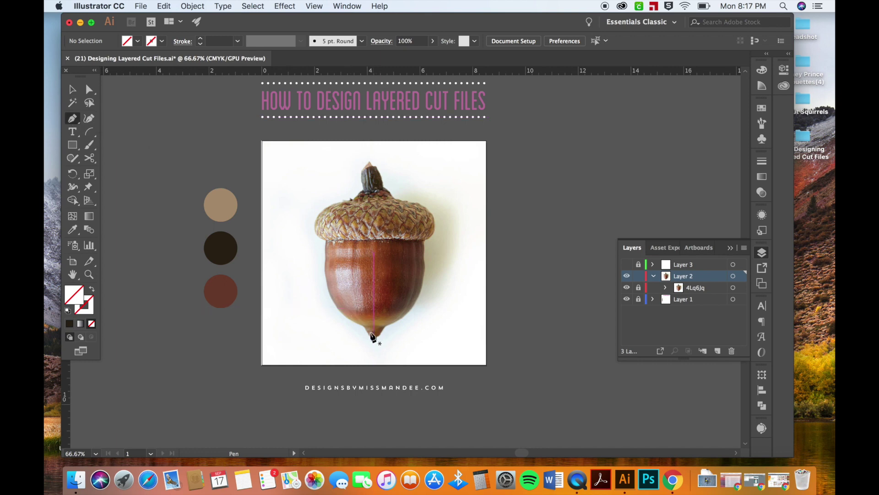
key("super+equal")
scroll(361, 344, "down", 1)
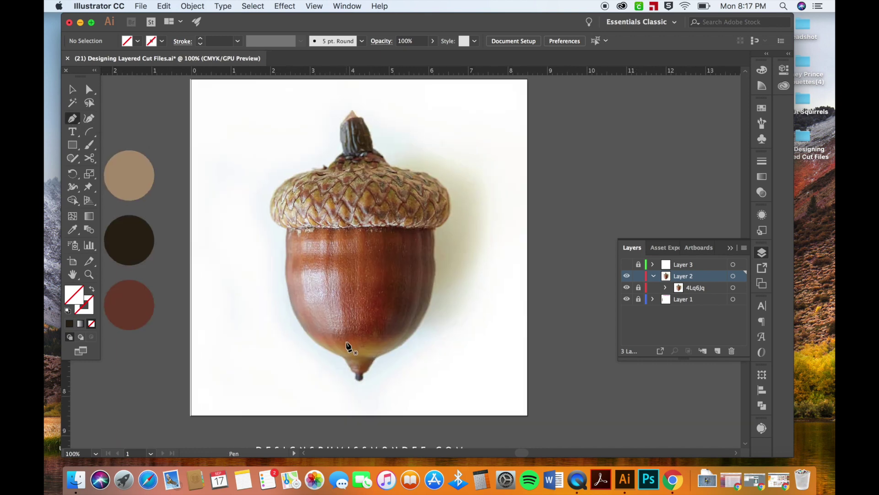
left_click(286, 228)
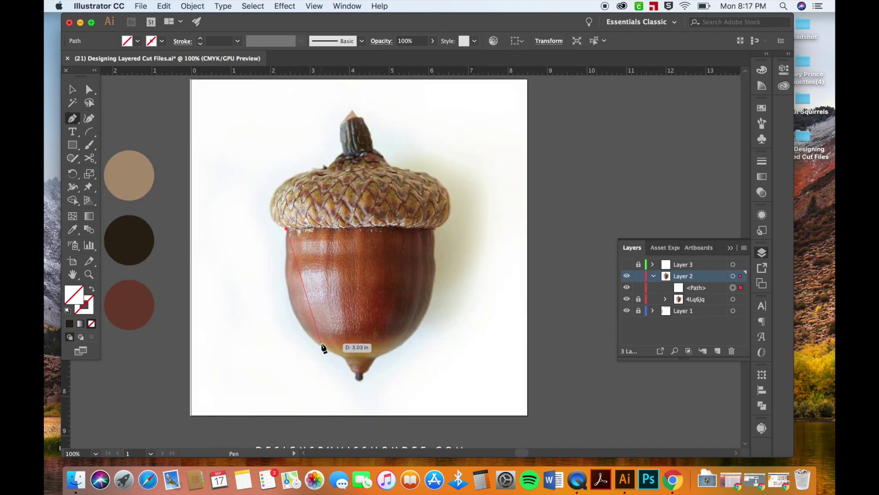
left_click_drag(318, 344, 365, 379)
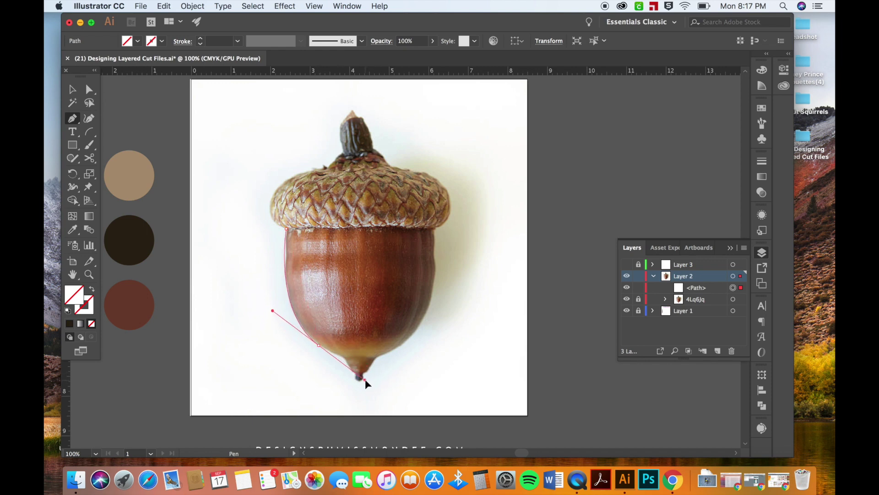
Give the path a dark brown stroke with no fill, then reshape the curve at its last anchor.
key("i")
left_click(130, 242)
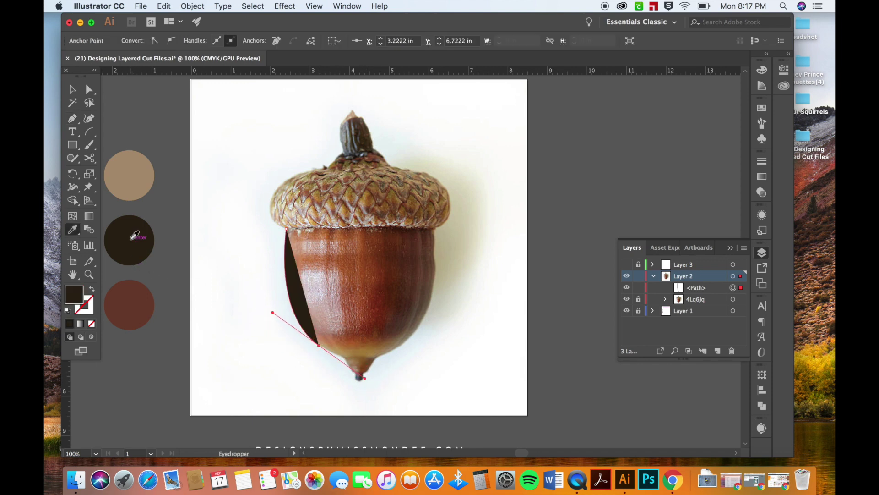
left_click(91, 289)
key("p")
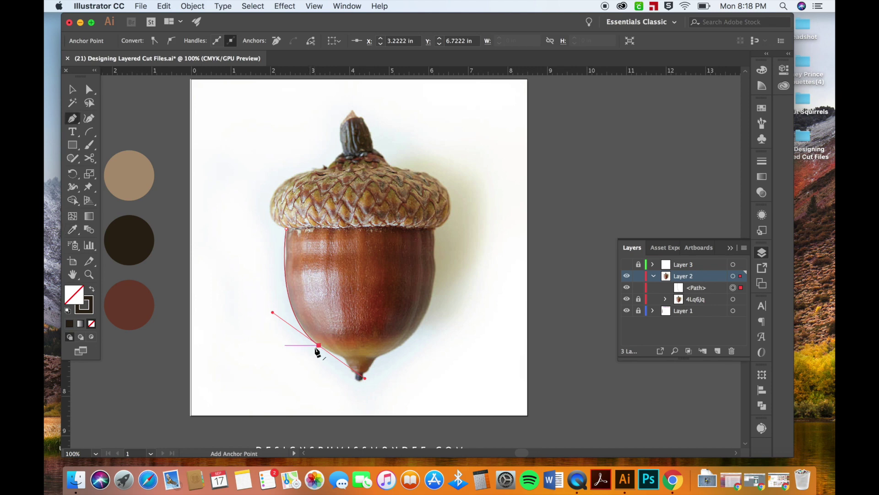
left_click_drag(319, 344, 349, 360)
left_click(344, 355)
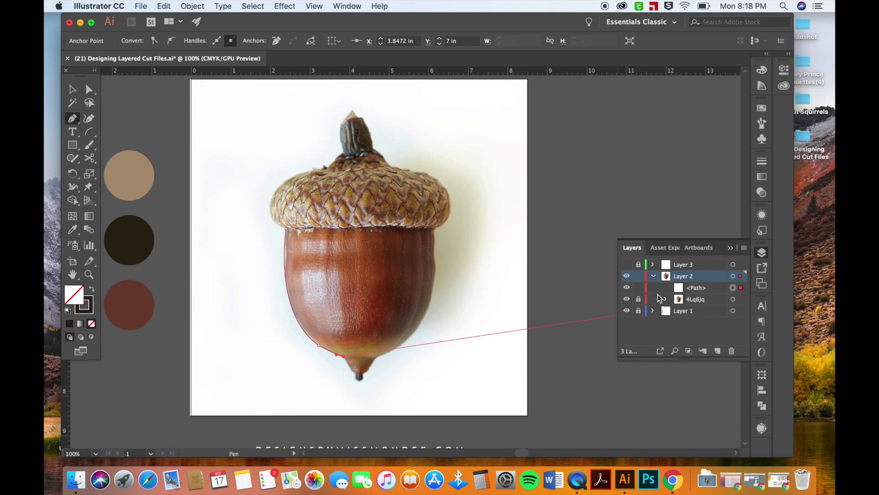
Show the centre guide, then trace from the tip over the cap to the stem top. Hide the guide and photo afterwards.
left_click(628, 266)
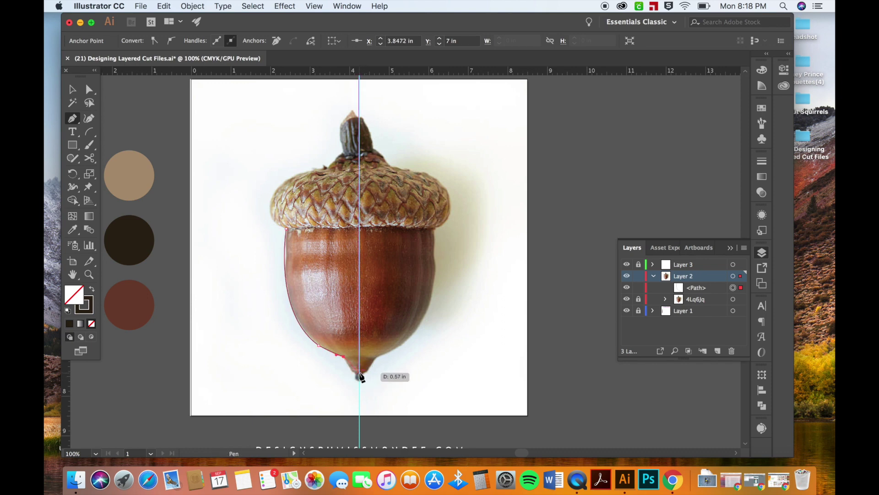
left_click_drag(360, 372, 366, 374)
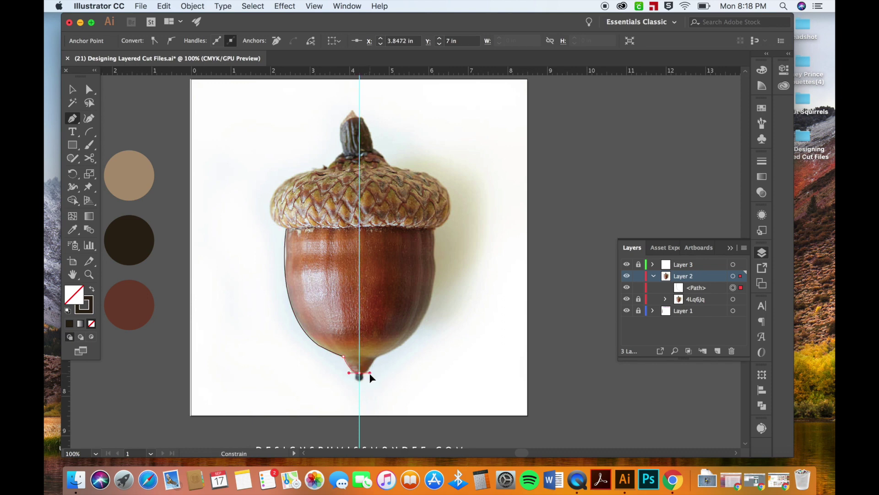
key("super+shift+a")
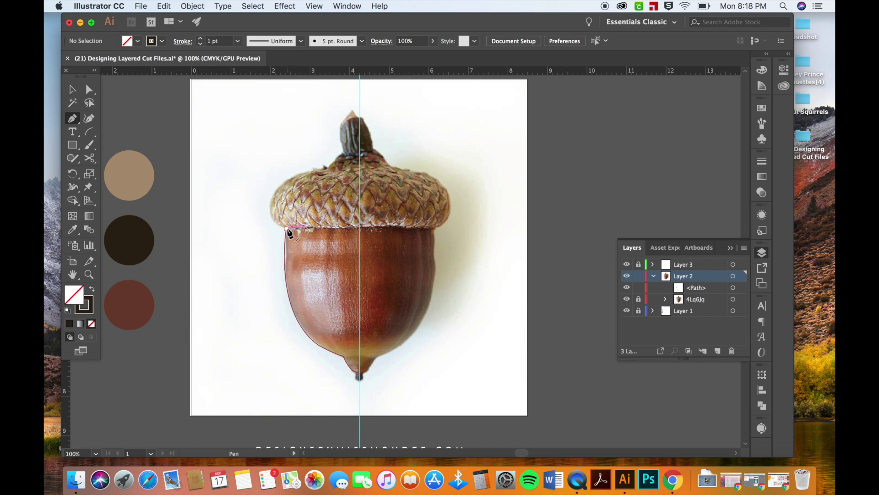
left_click(286, 228)
left_click_drag(273, 198, 280, 175)
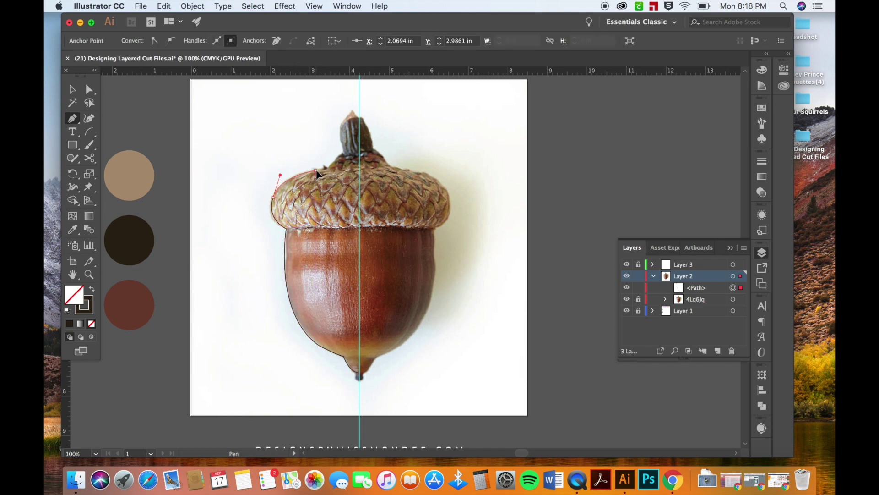
left_click_drag(320, 174, 339, 172)
left_click_drag(341, 153, 353, 152)
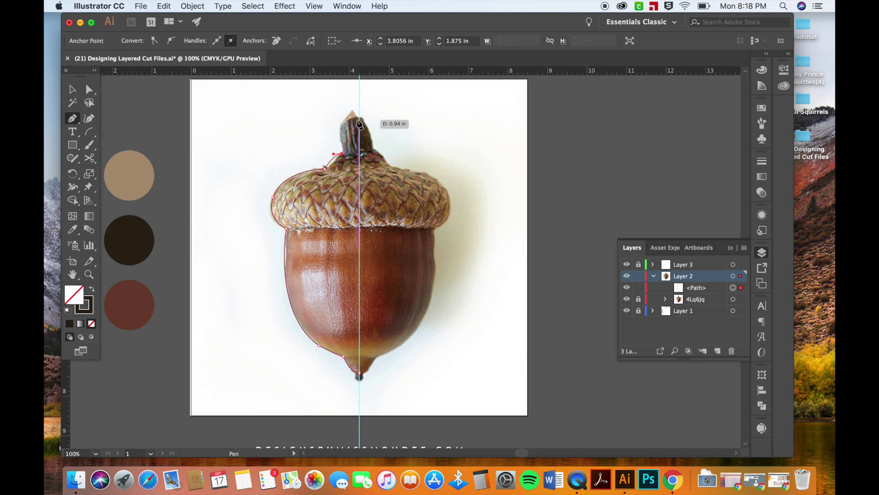
left_click_drag(359, 117, 381, 117)
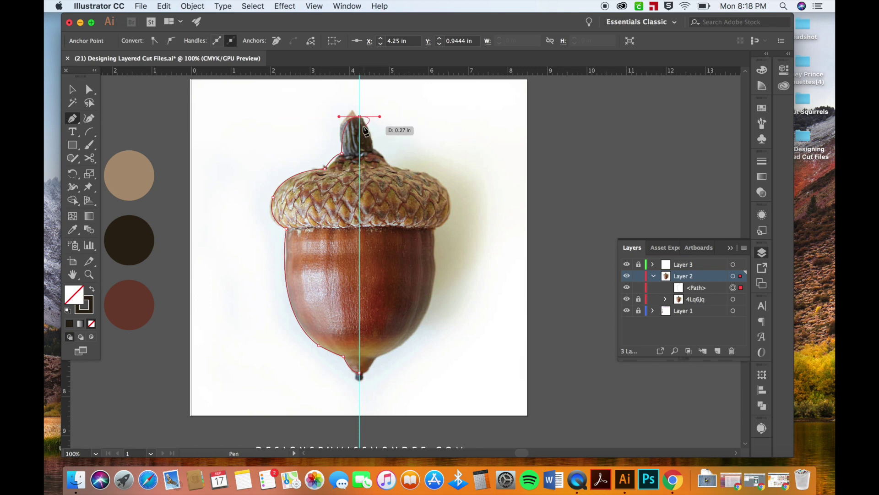
left_click(627, 264)
left_click(627, 298)
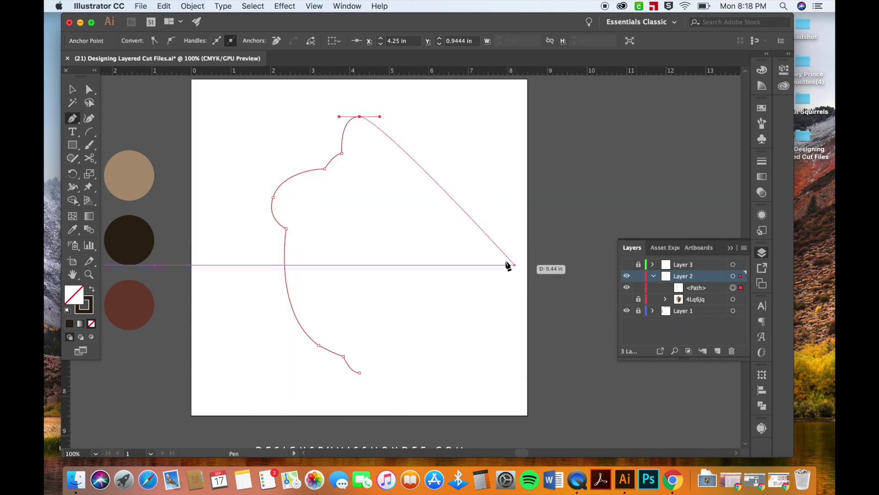
Show Layer 3's centre guide again and select the traced half outline.
key("v")
left_click(473, 218)
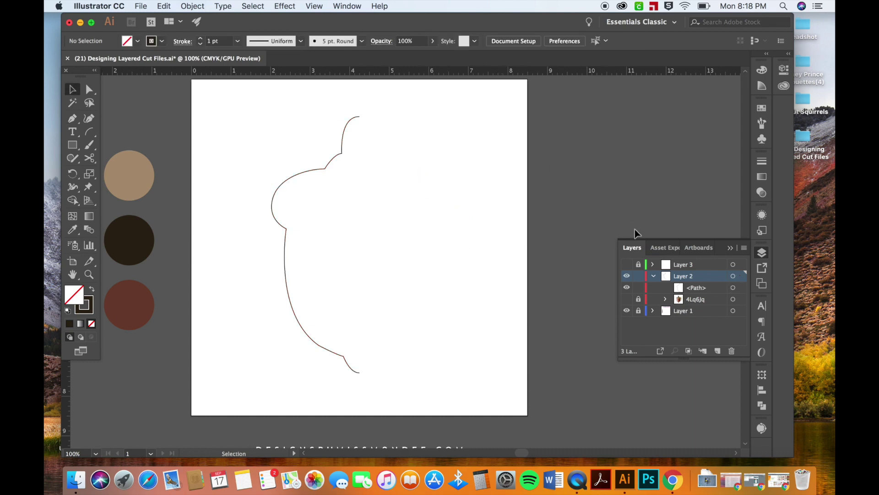
left_click(626, 264)
left_click(342, 146)
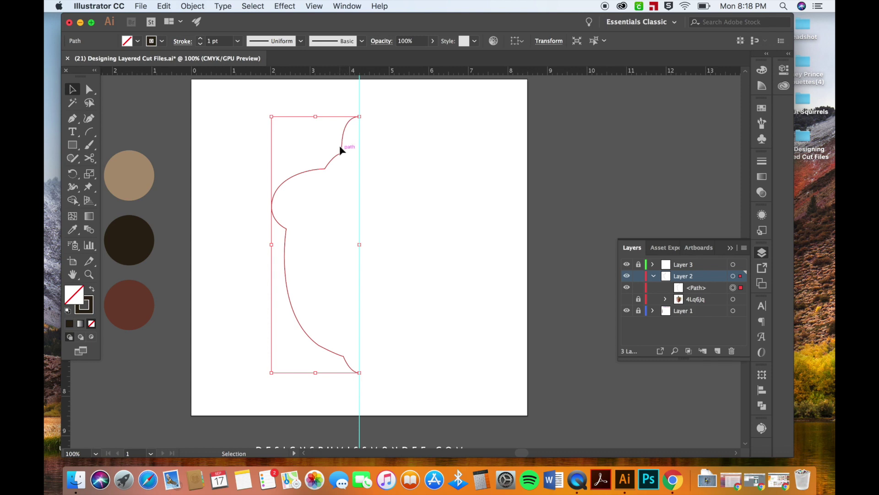
key("a")
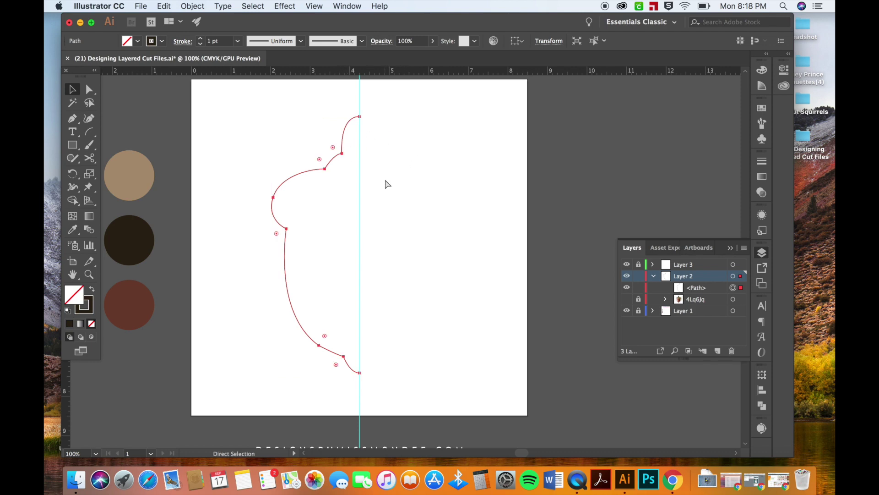
Paste a copy of the half outline in front and reflect it vertically.
key("super+c")
key("super+f")
key("v")
right_click(334, 159)
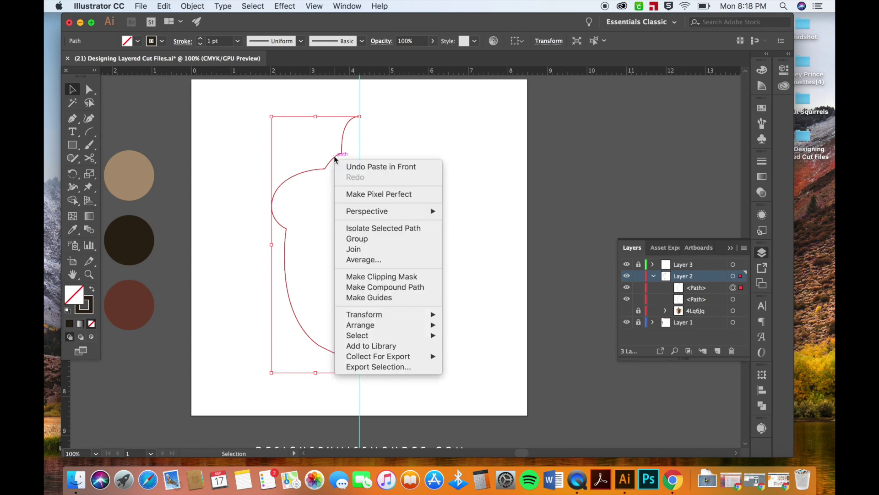
mouse_move(367, 315)
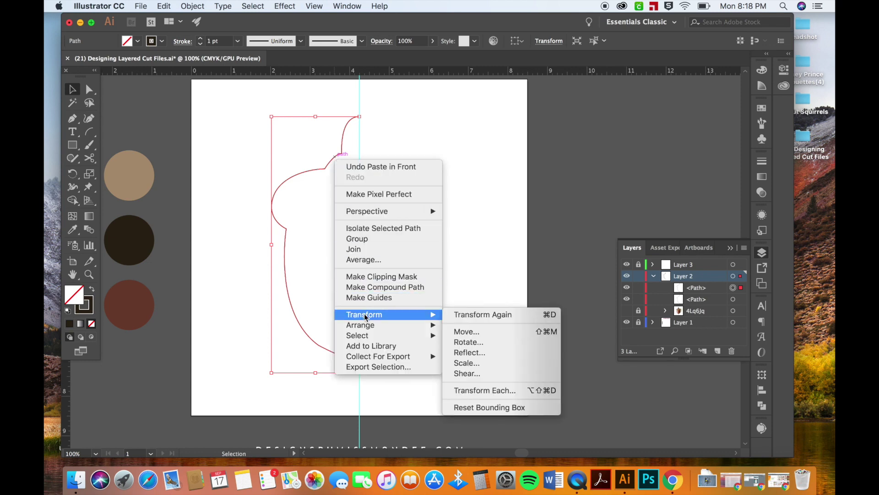
left_click(475, 354)
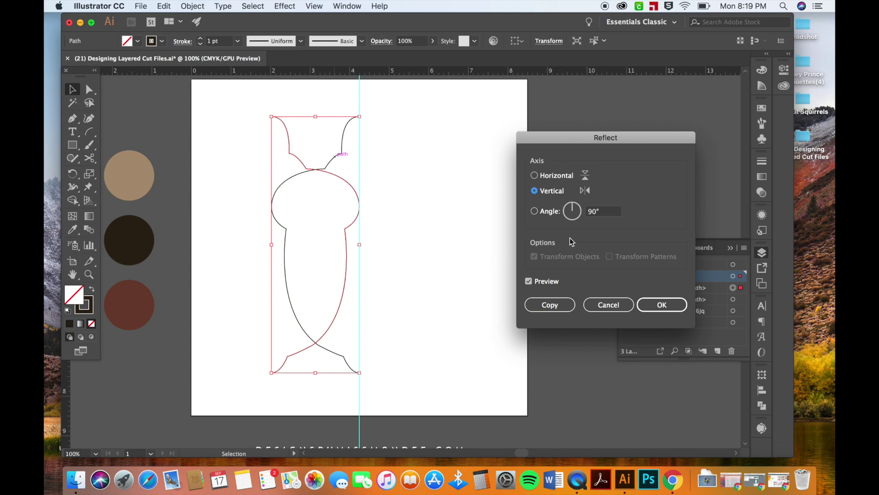
left_click(663, 305)
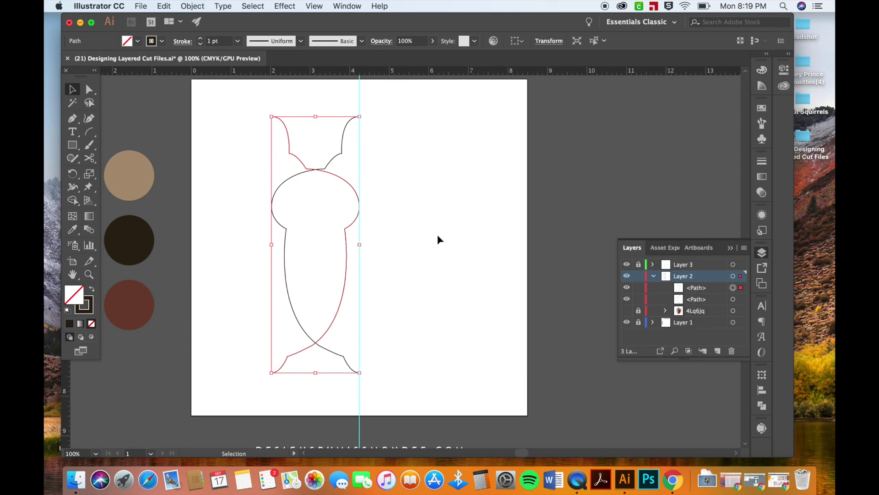
Move the mirrored half to the centre guide and join both halves at the top anchors.
left_click_drag(344, 182, 433, 183)
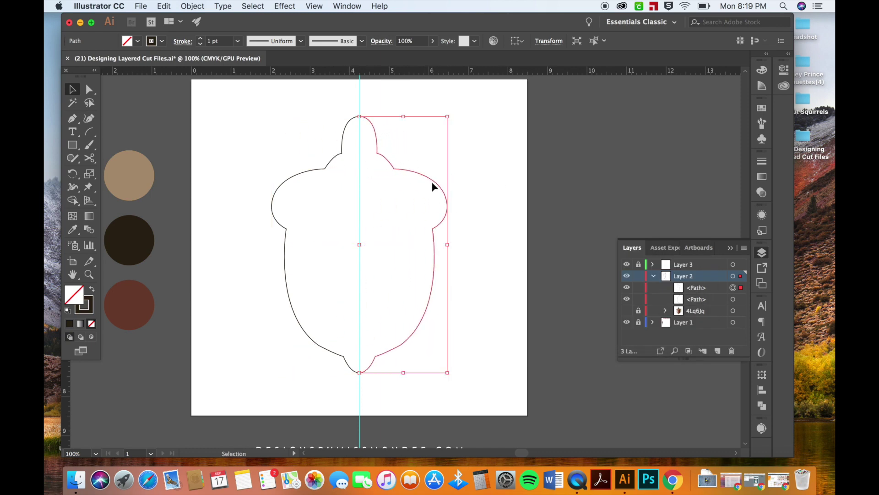
key("a")
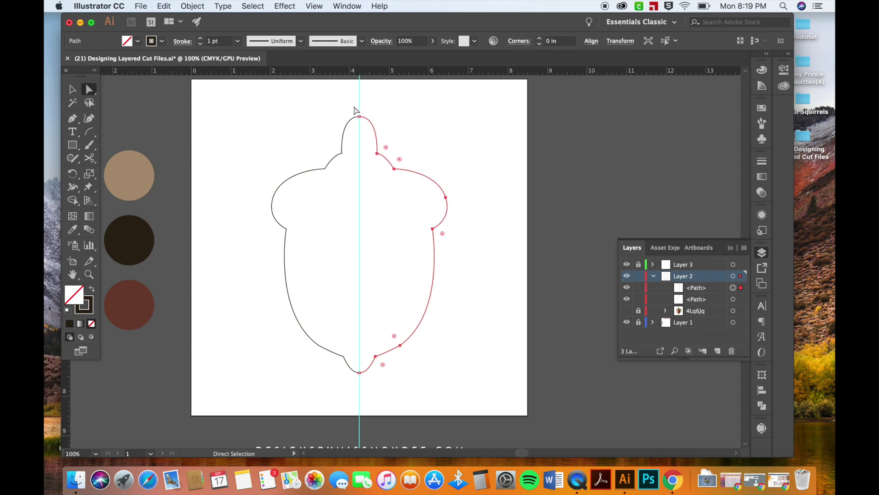
left_click_drag(354, 105, 370, 133)
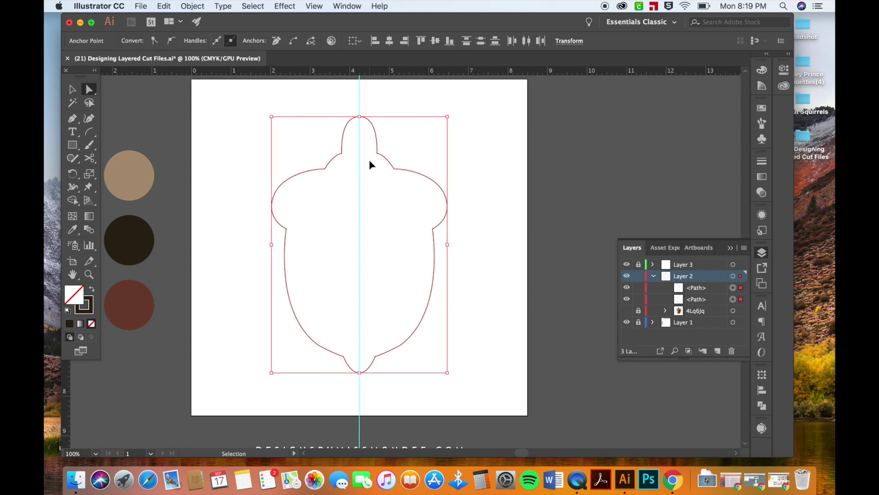
key("super+j")
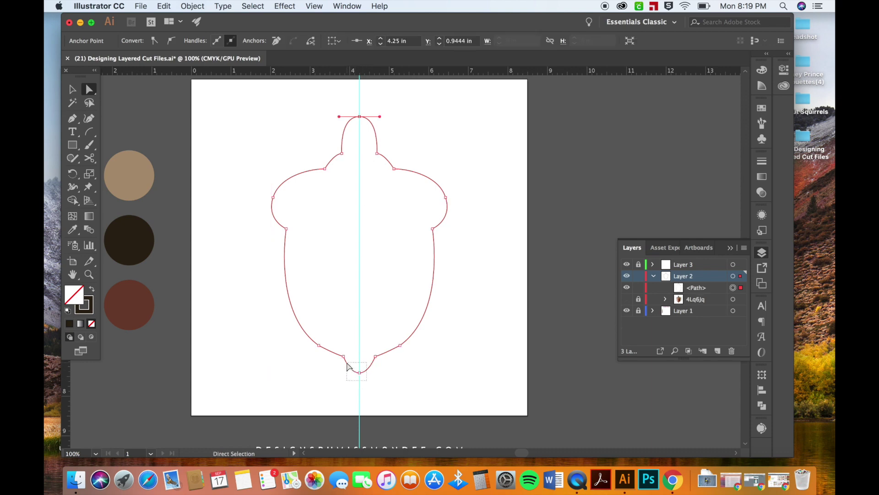
left_click(356, 372, "super")
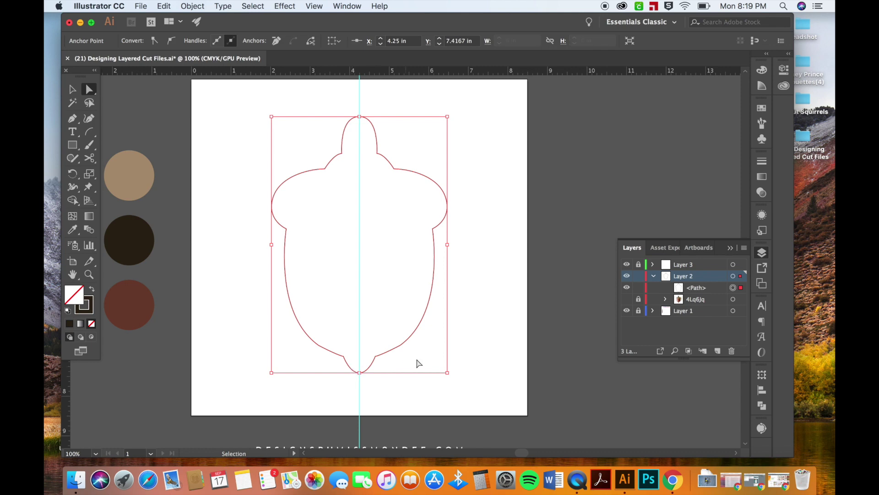
Fill the joined acorn dark brown, then swap it to a dark outline with no fill.
key("v")
left_click(410, 345)
left_click_drag(419, 330, 520, 281)
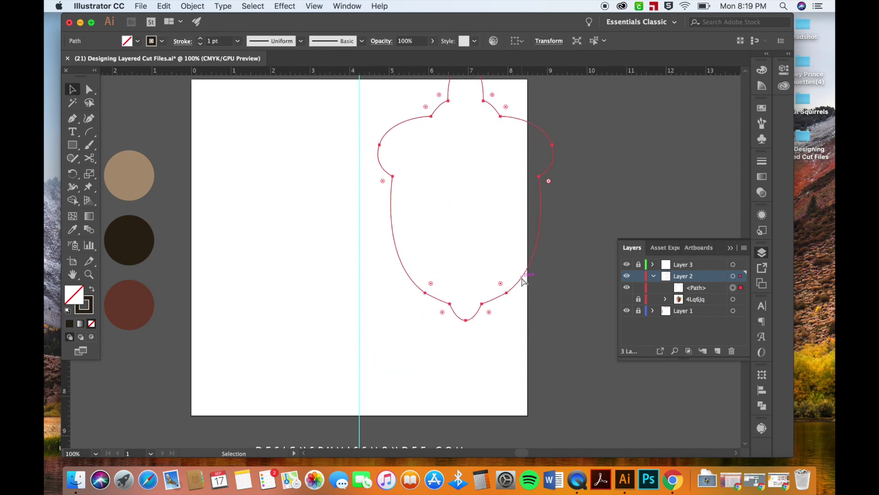
key("super+z")
left_click(473, 298)
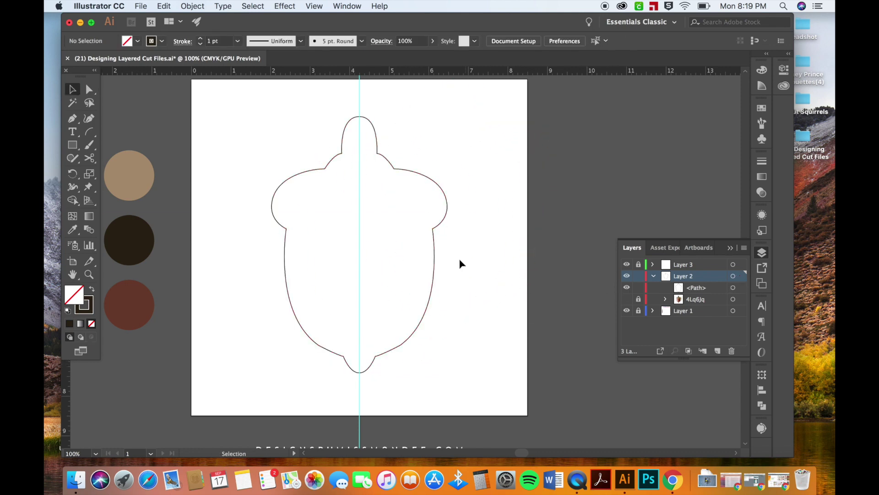
left_click(436, 250)
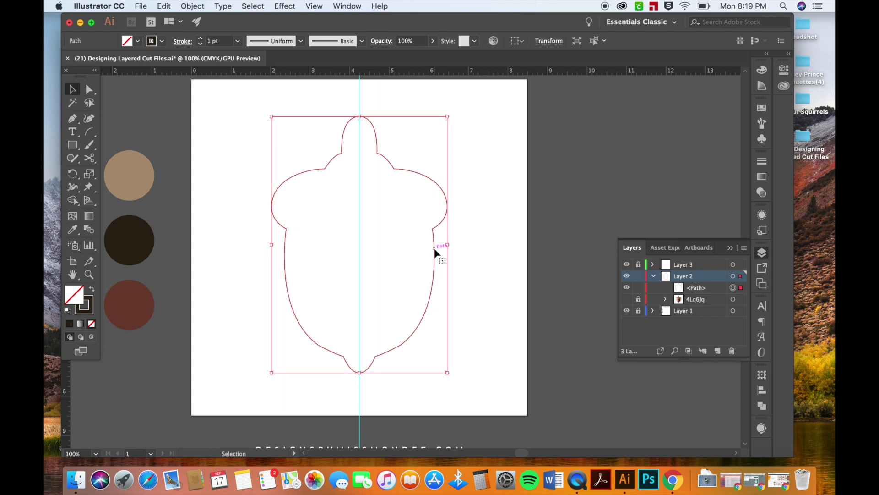
left_click(91, 292)
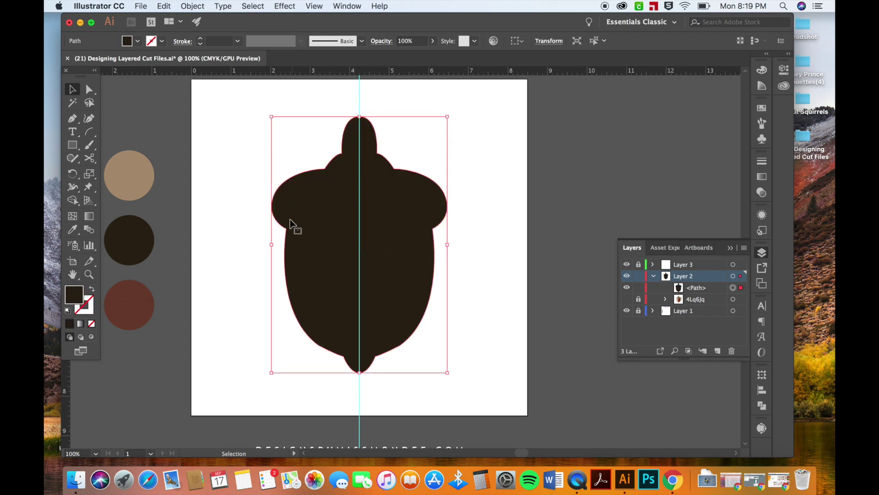
key("a")
key("shift+x")
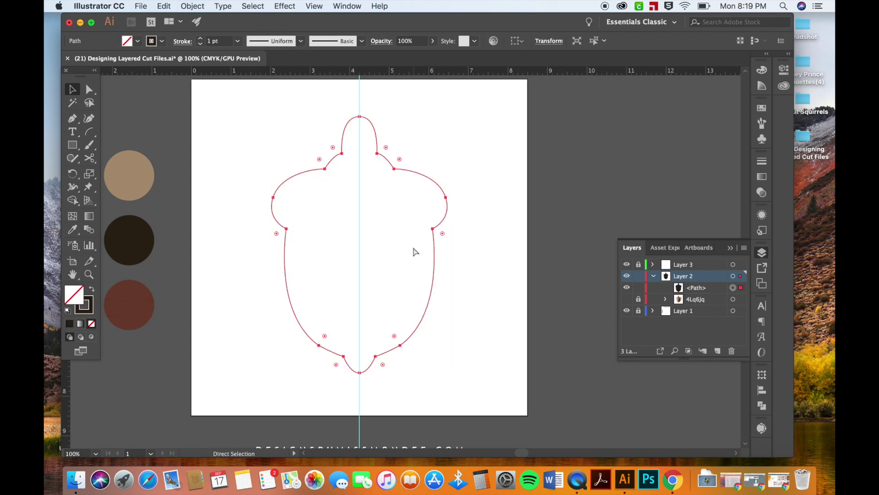
key("v")
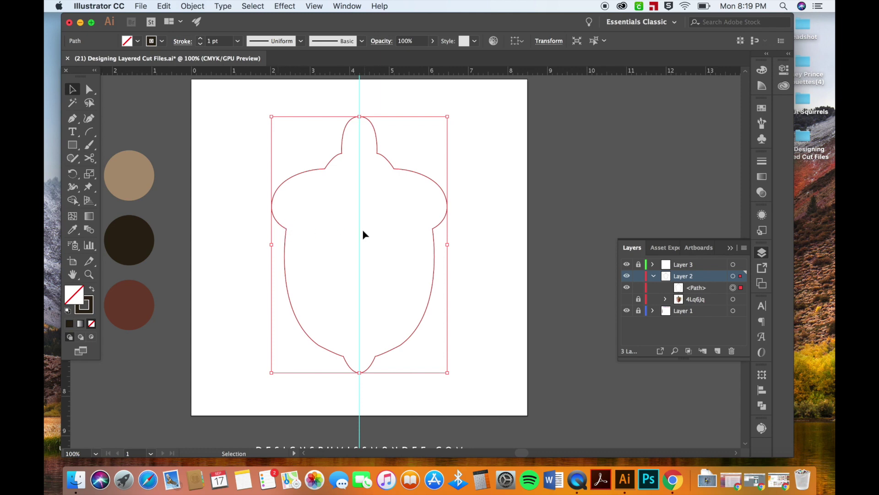
key("p")
key("super+shift+a")
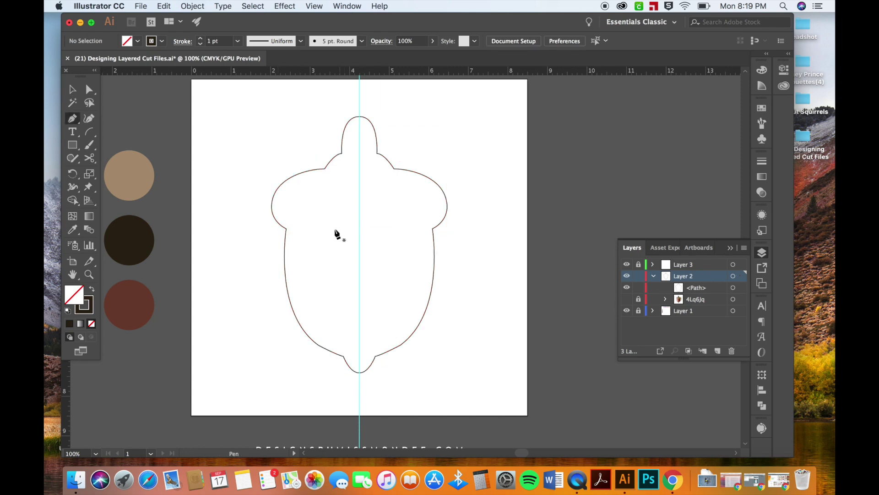
Draw the left half of the dividing curve from the acorn's left edge to the centre guide.
left_click(287, 228)
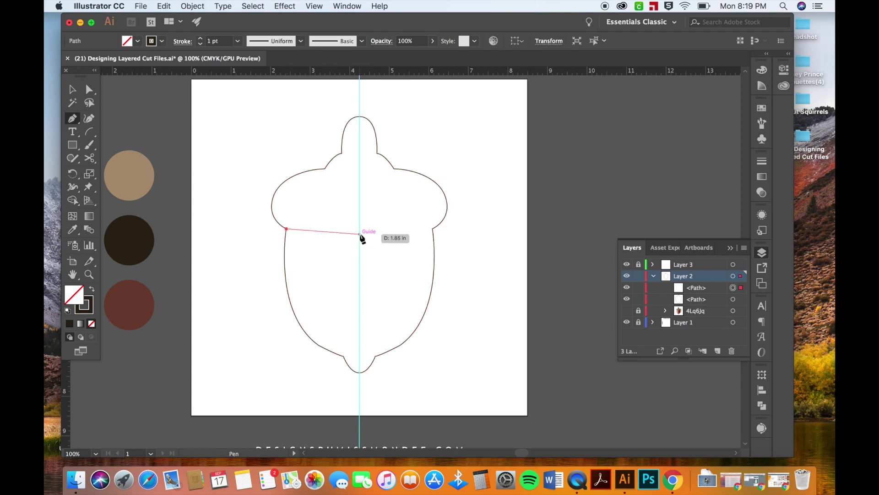
left_click_drag(359, 233, 393, 233)
key("v")
key("super+shift+a")
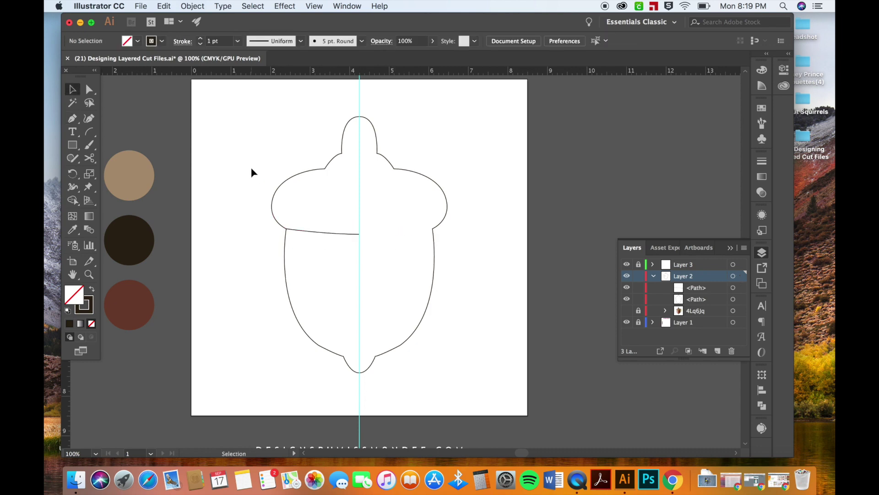
Paste a copy of the half line in front and reflect it vertically. Delete the extra duplicate acorn outline.
left_click_drag(251, 172, 351, 296)
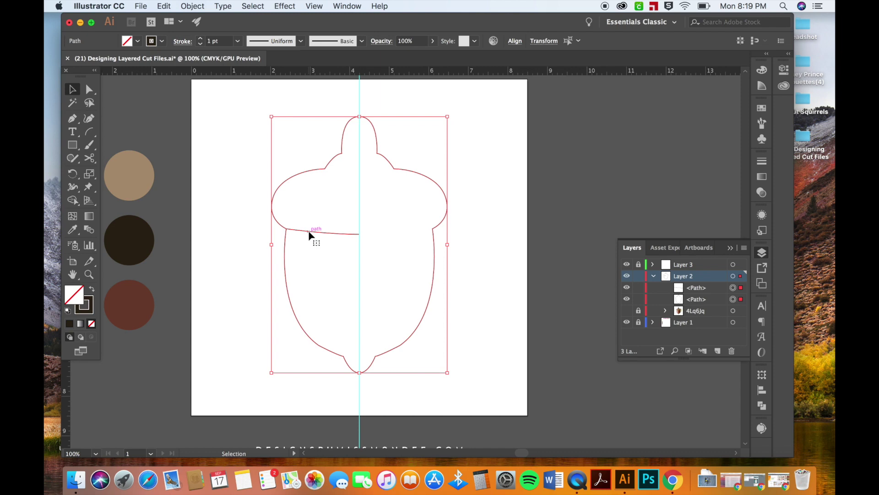
key("a")
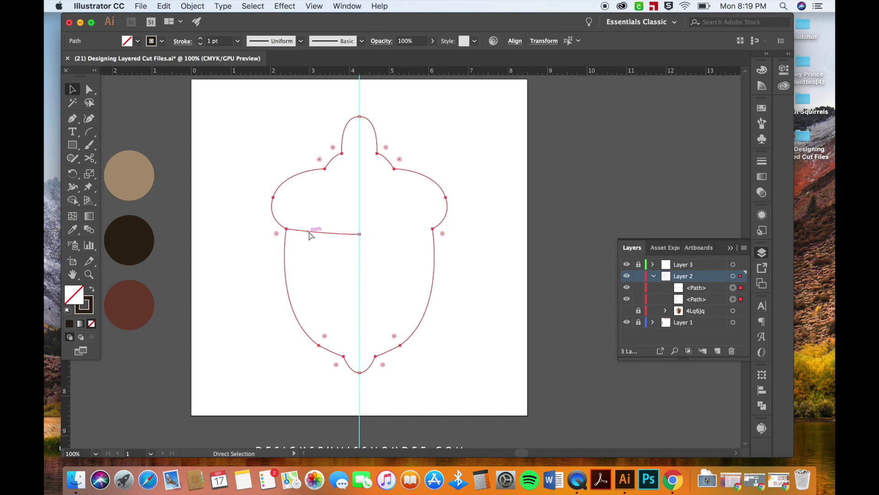
key("super+f")
key("v")
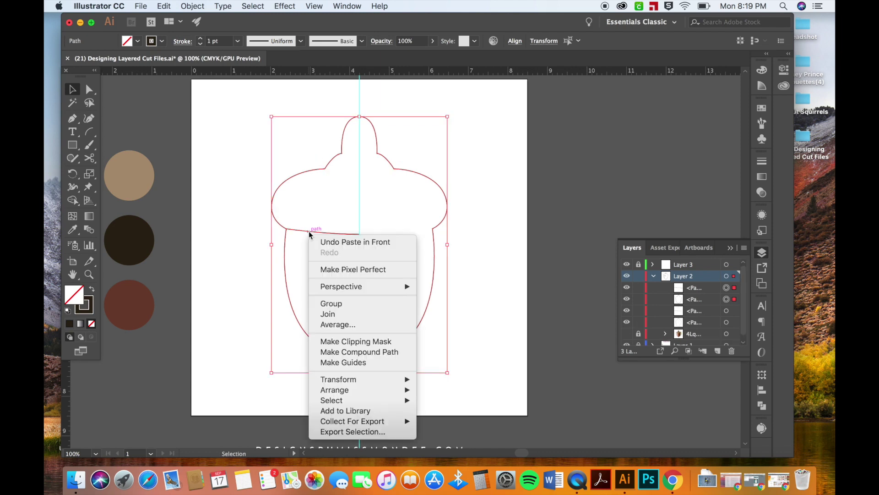
right_click(309, 231)
mouse_move(352, 380)
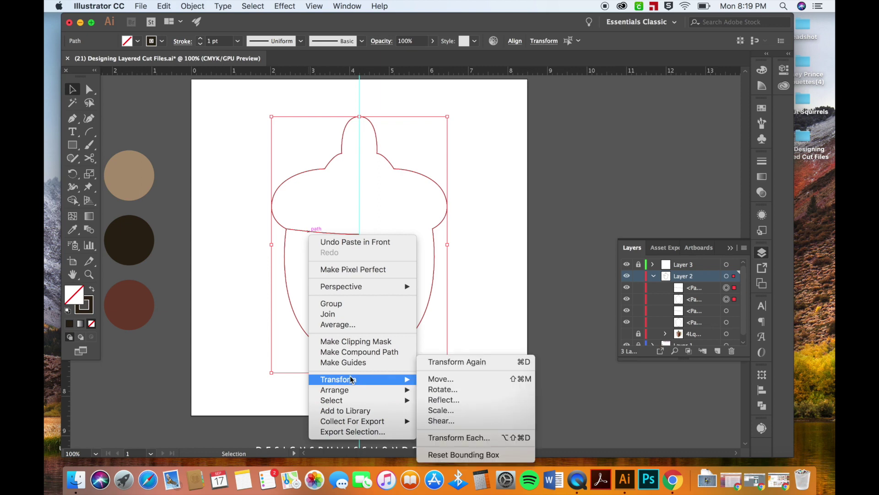
left_click(453, 400)
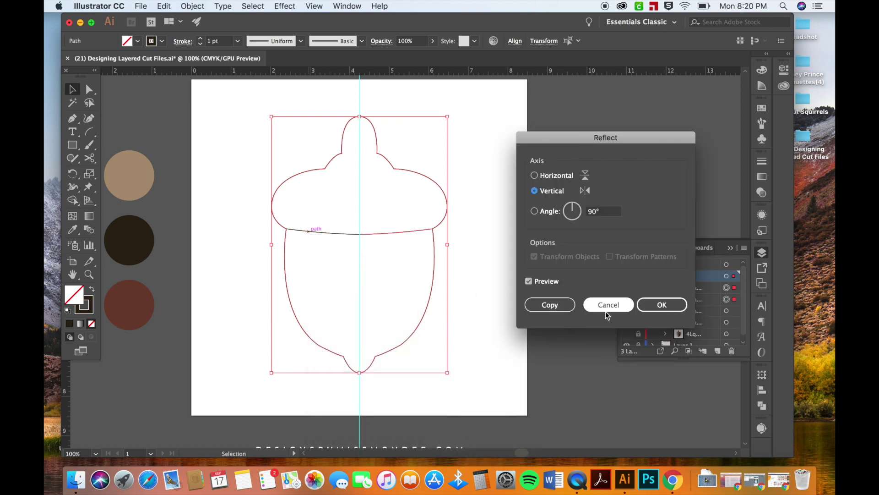
left_click(647, 308)
left_click(513, 264)
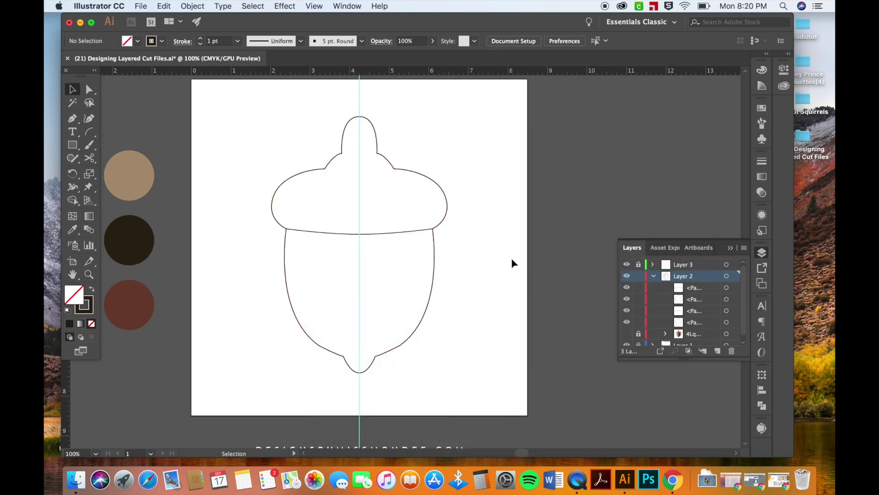
left_click(435, 239)
key("Delete")
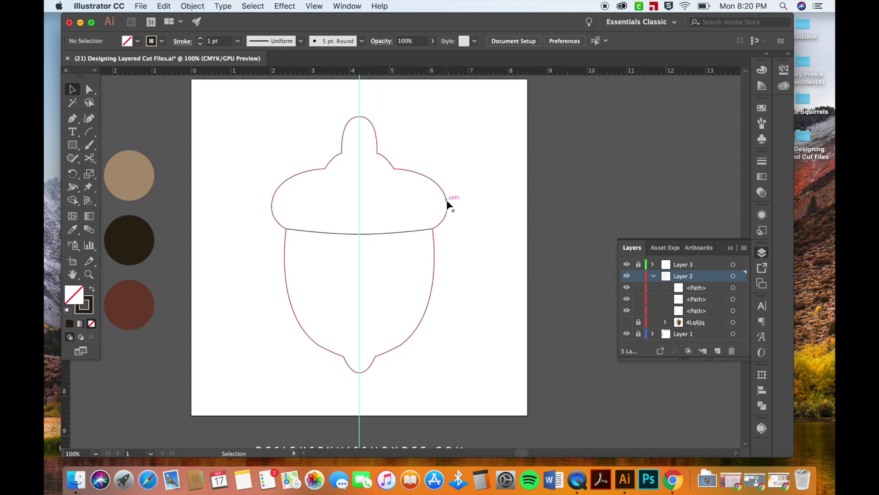
Join the two line halves at the centre into one dividing curve.
key("a")
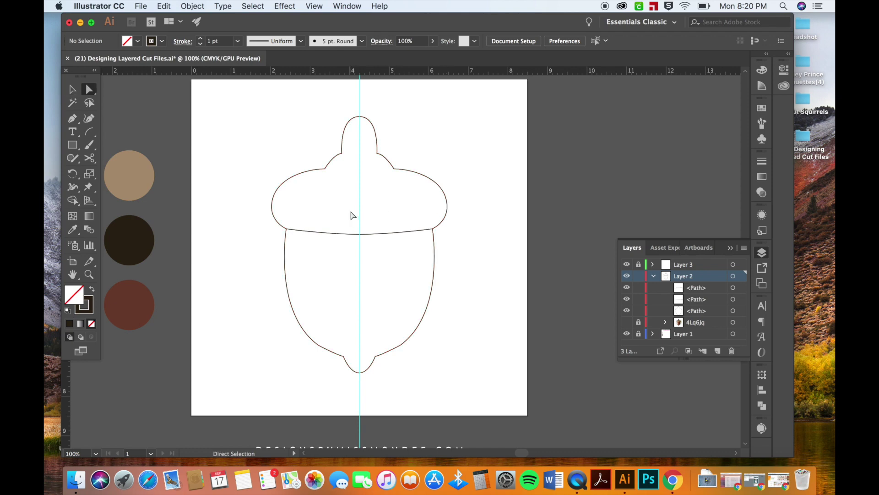
left_click_drag(353, 222, 379, 260)
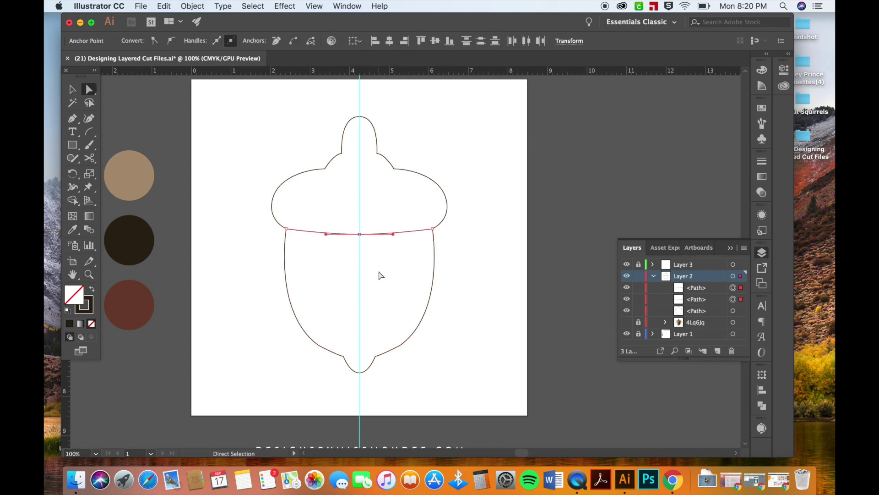
key("super+j")
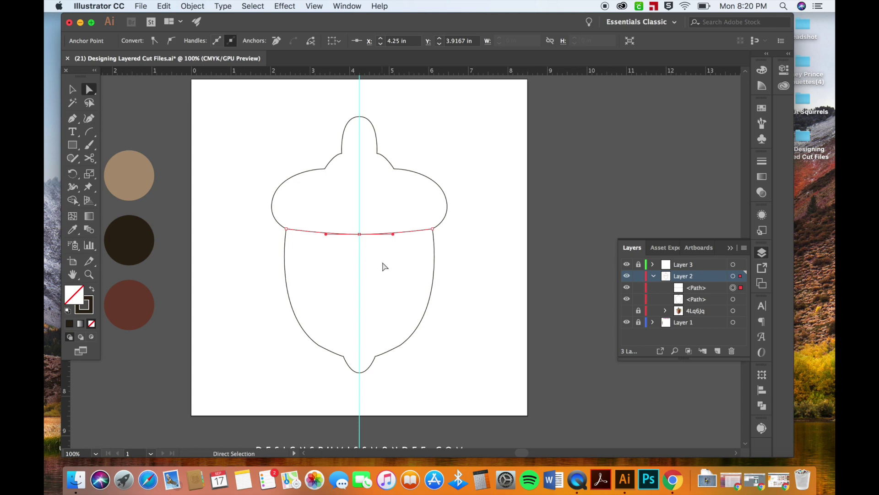
left_click(383, 266)
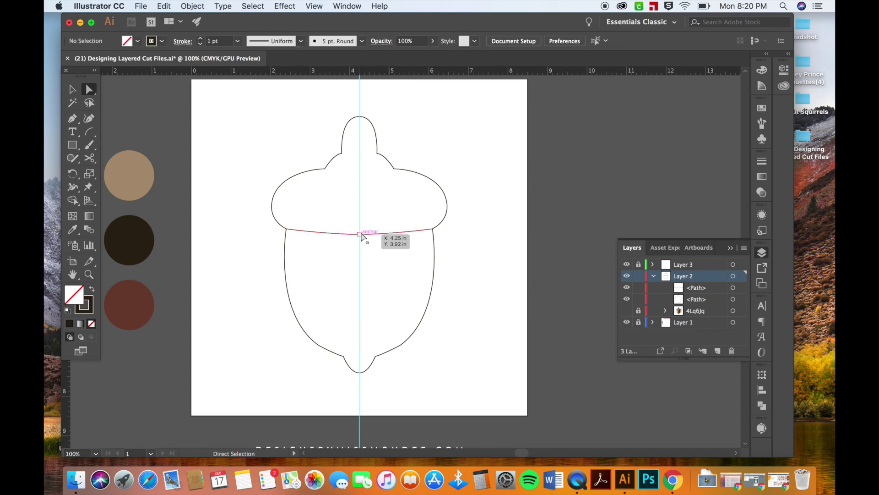
key("v")
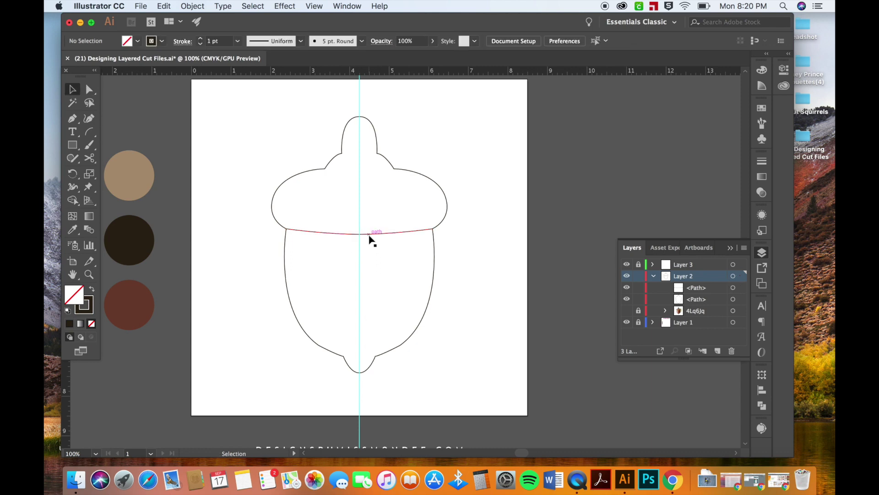
left_click_drag(369, 235, 518, 237)
key("super+z")
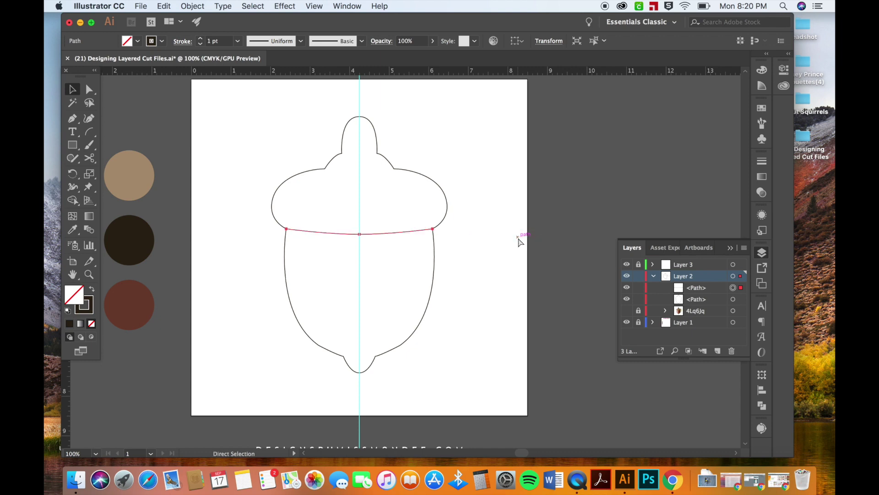
left_click(399, 246)
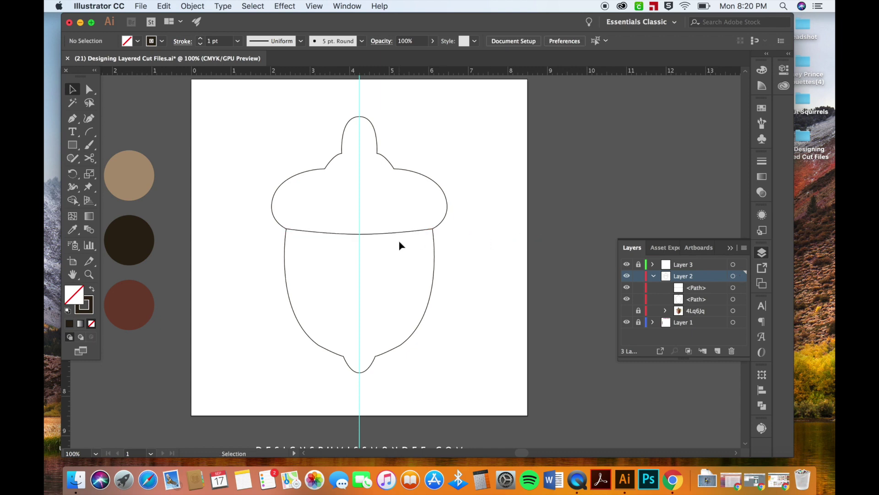
key("p")
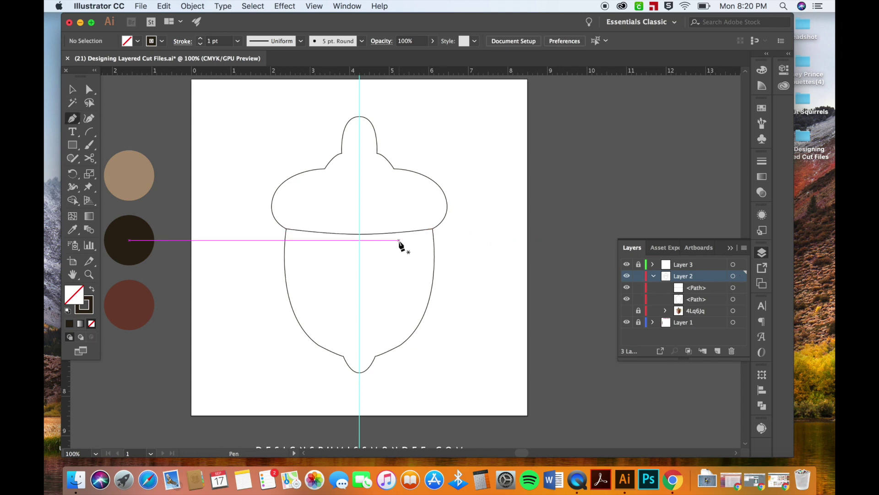
Draw a straight-sided closed shape around the cap, running from the dividing line's left end to its right end.
left_click(286, 228)
left_click(248, 224)
left_click(261, 127)
left_click(338, 90)
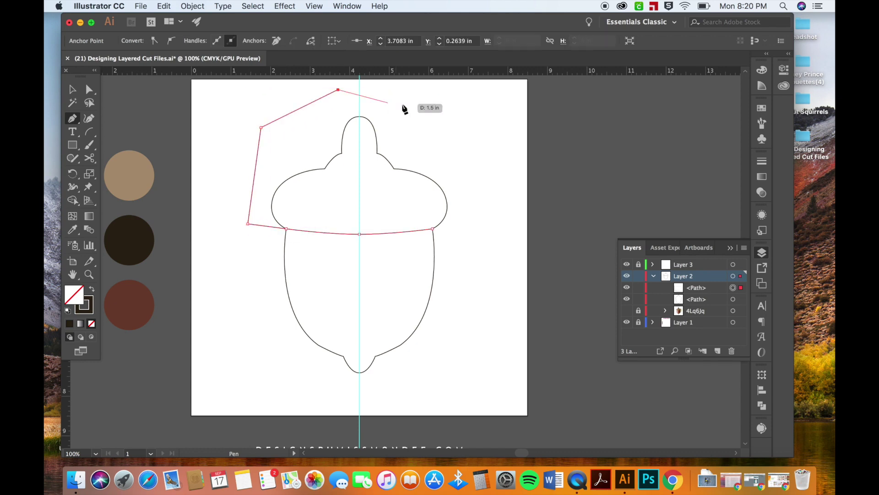
left_click(409, 104)
left_click(483, 154)
left_click(472, 239)
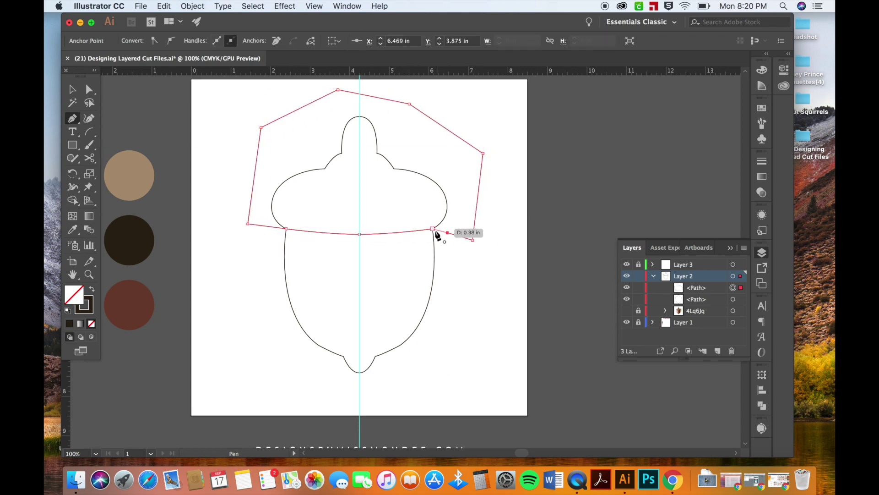
left_click(432, 228)
key("v")
left_click(356, 152)
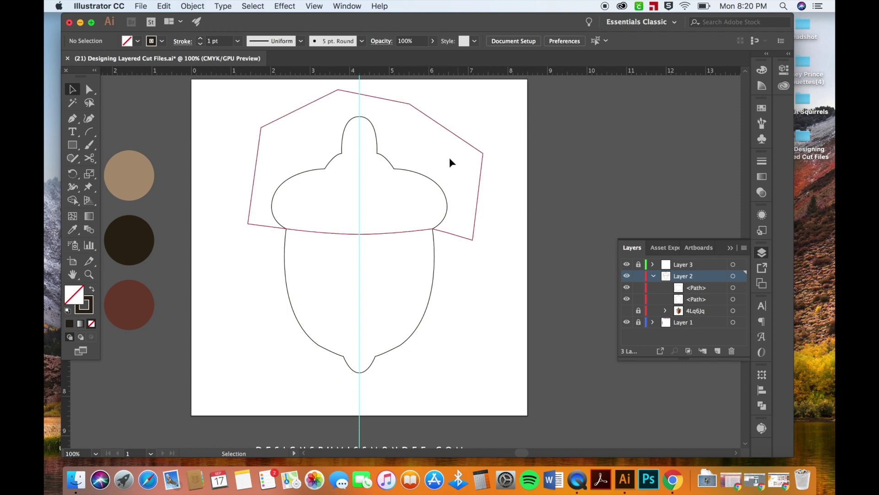
Give the acorn outline and the cap shape a dark fill.
left_click(434, 256)
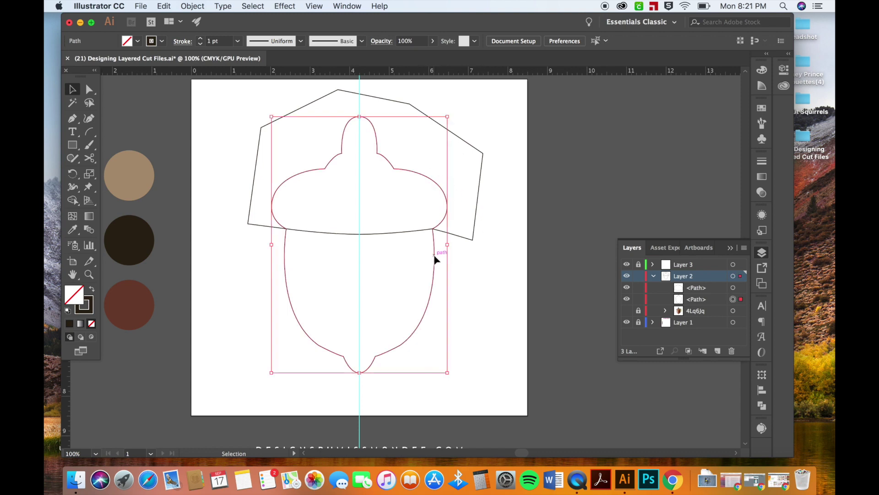
left_click(463, 236, "shift")
left_click(92, 289)
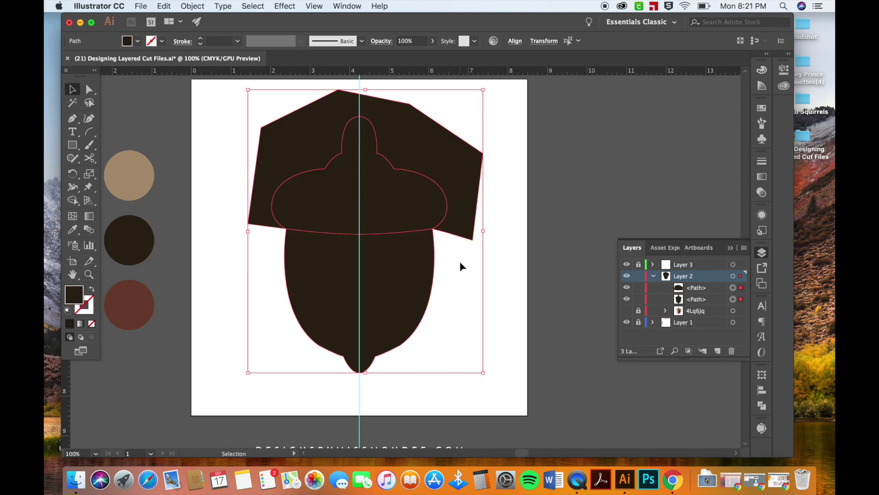
Duplicate the acorn body in place with copy and paste in front.
left_click(423, 257)
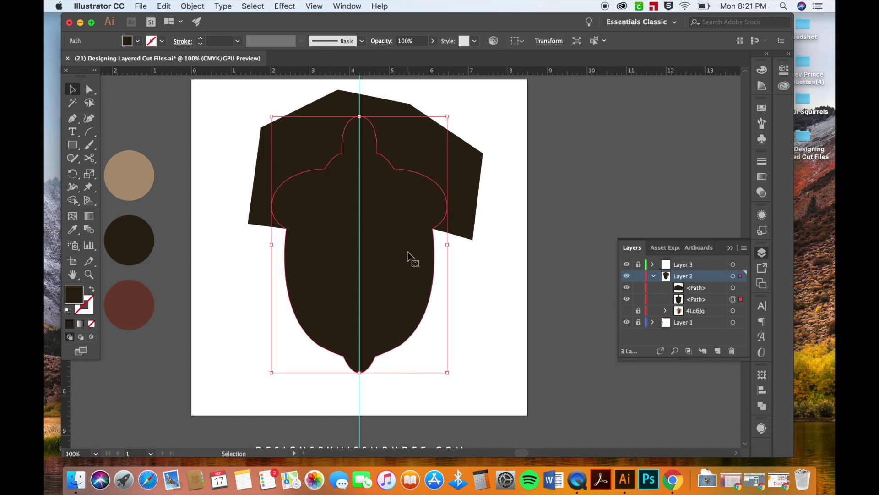
key("a")
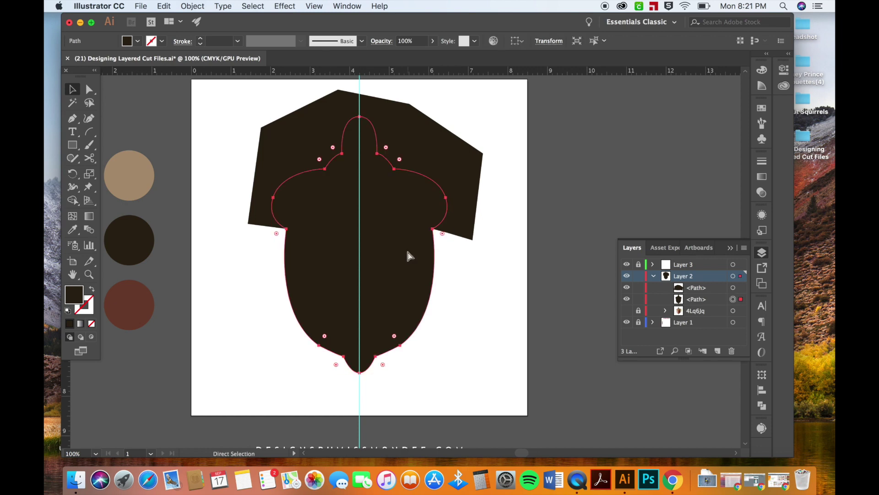
key("v")
key("a")
key("ctrl+c")
key("ctrl+f")
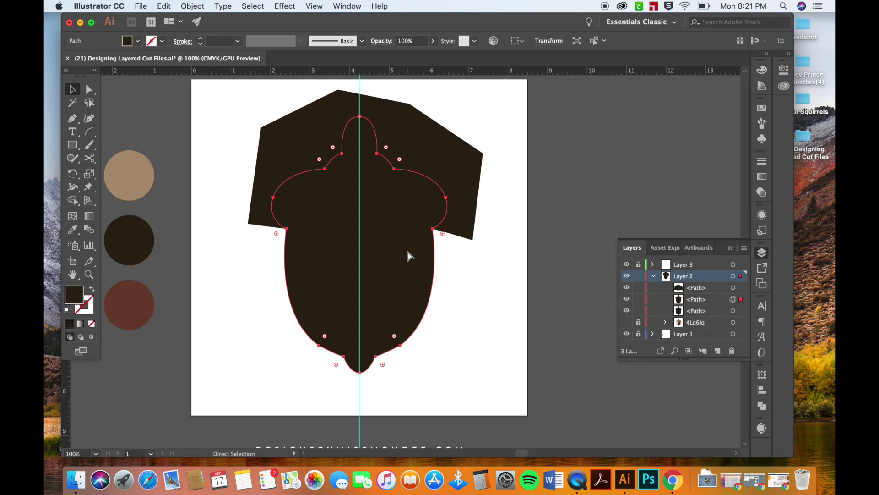
key("v")
key("a")
key("v")
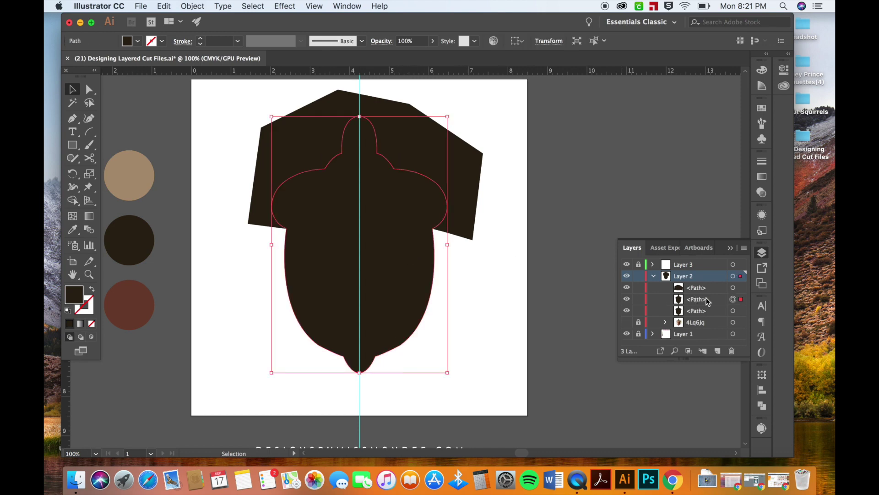
Select the polygon over the cap together with the acorn body.
left_click(485, 195)
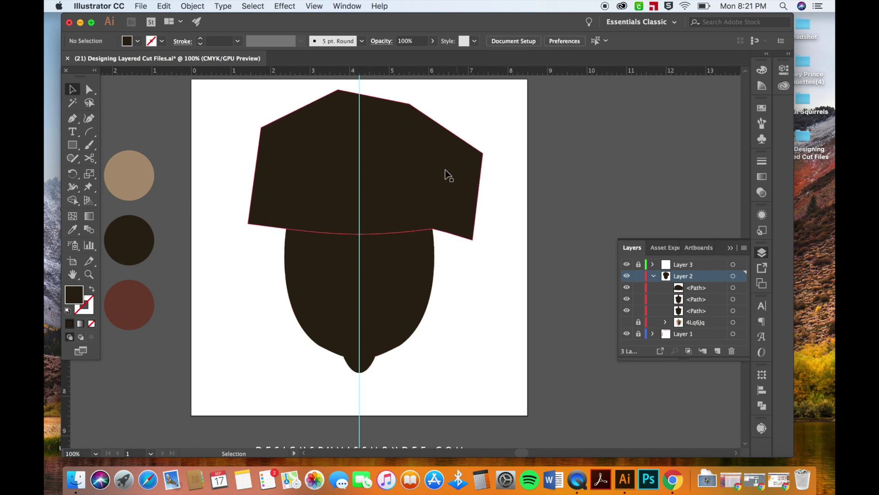
left_click(452, 173)
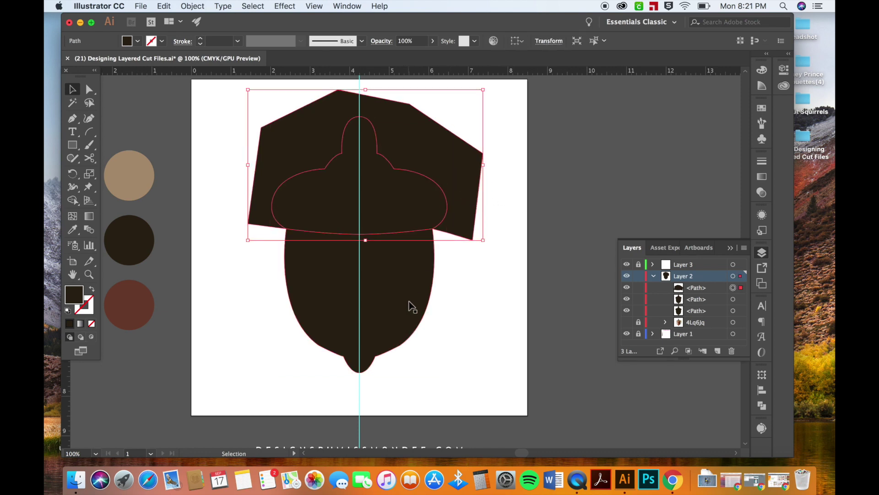
left_click(421, 290, "shift")
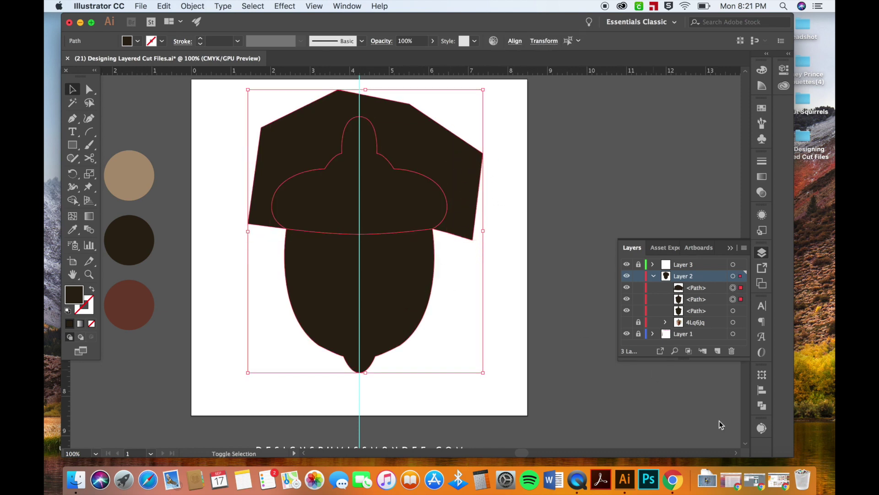
Open the Pathfinder panel and apply Intersect to the polygon and acorn body.
left_click(762, 406)
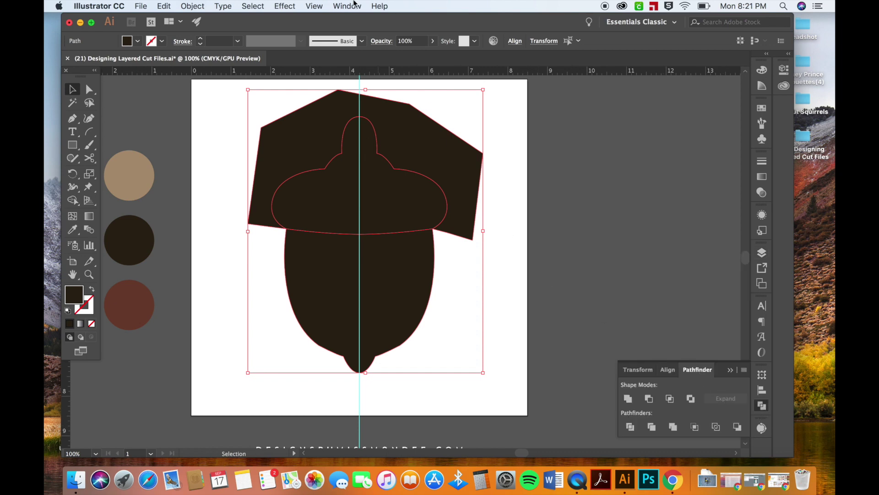
left_click(354, 5)
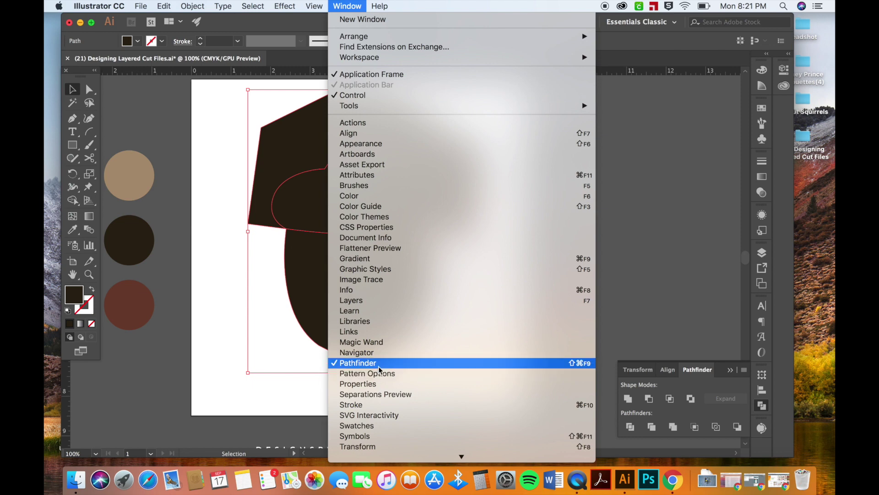
left_click(710, 322)
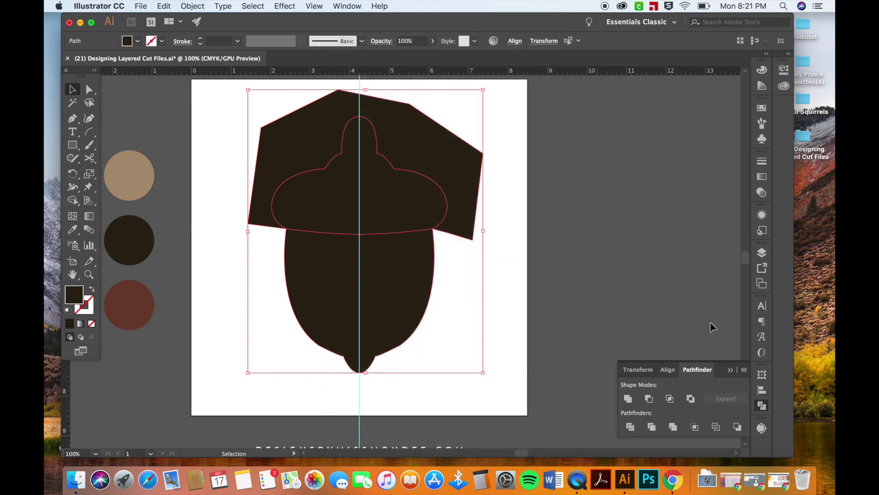
left_click(669, 398)
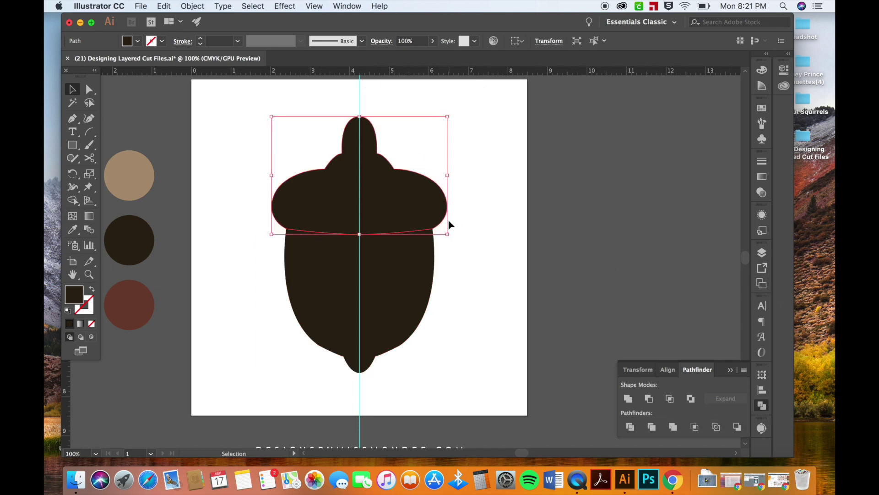
left_click(494, 239)
Undo the intersect and colour the polygon with the reddish-brown swatch.
left_click(408, 205)
key("a")
key("cmd+z")
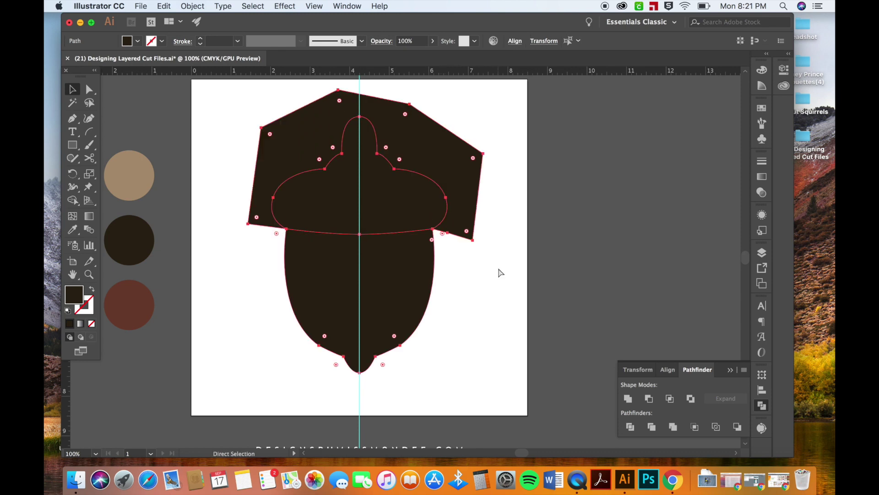
key("v")
left_click(504, 279)
left_click(460, 200)
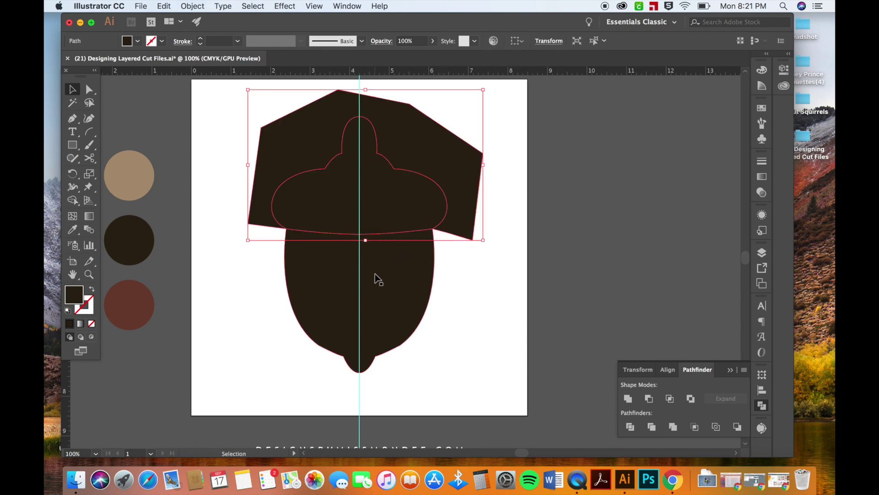
key("i")
left_click(153, 305)
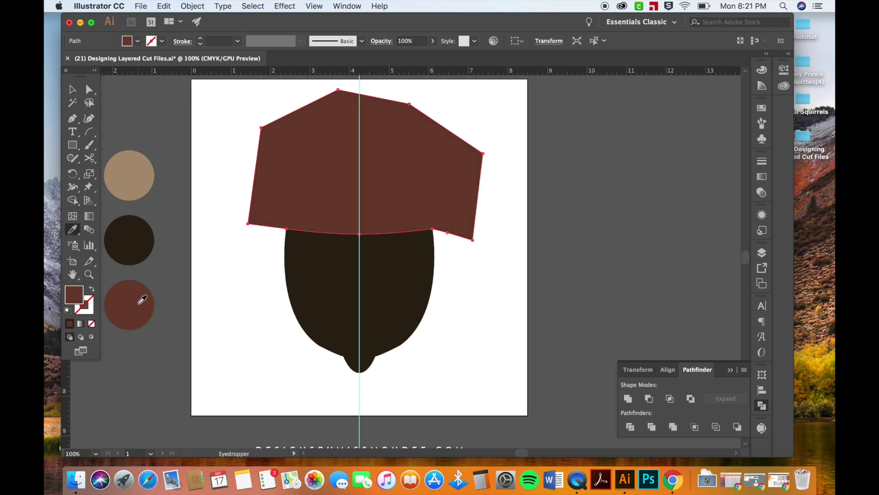
key("v")
left_click(502, 345)
Intersect the dark acorn body with the red polygon, leaving a reddish-brown cap and stem.
left_click(462, 206)
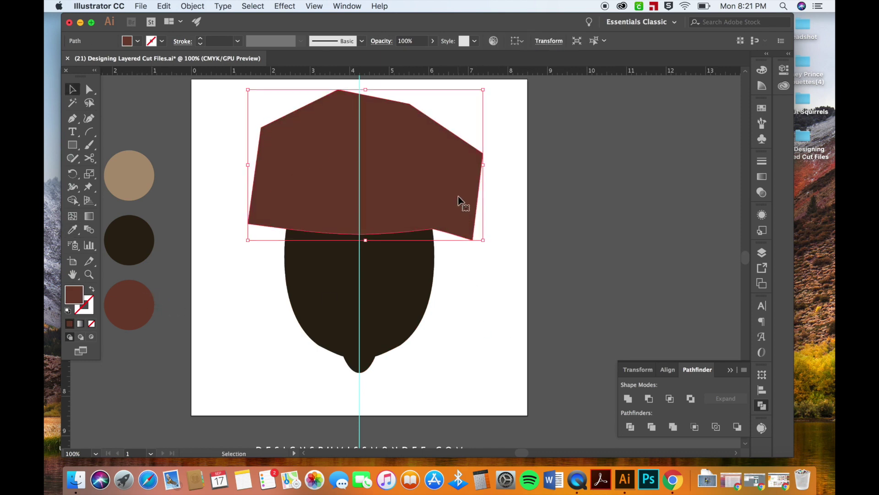
left_click(406, 282)
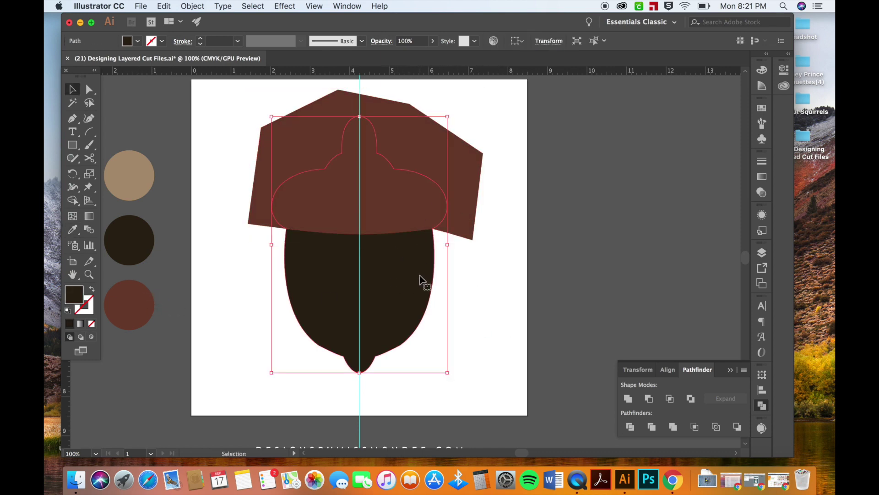
left_click(764, 255)
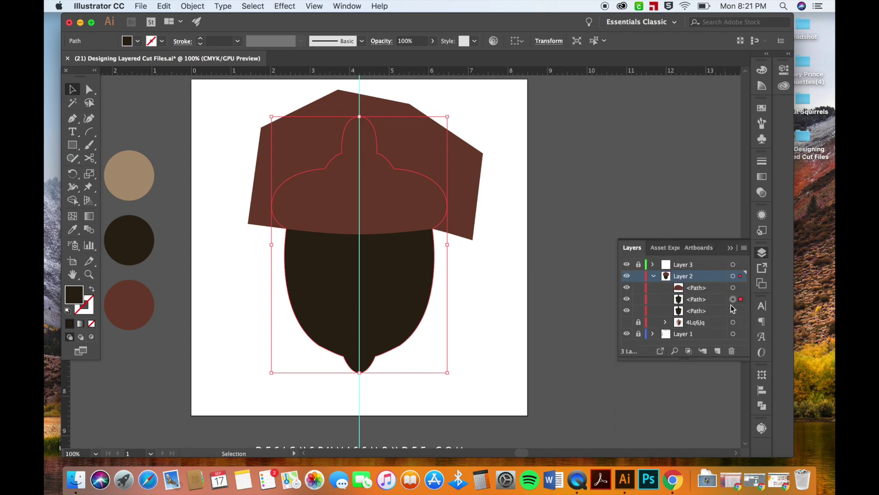
left_click(473, 258)
left_click(401, 268)
left_click(467, 171, "shift")
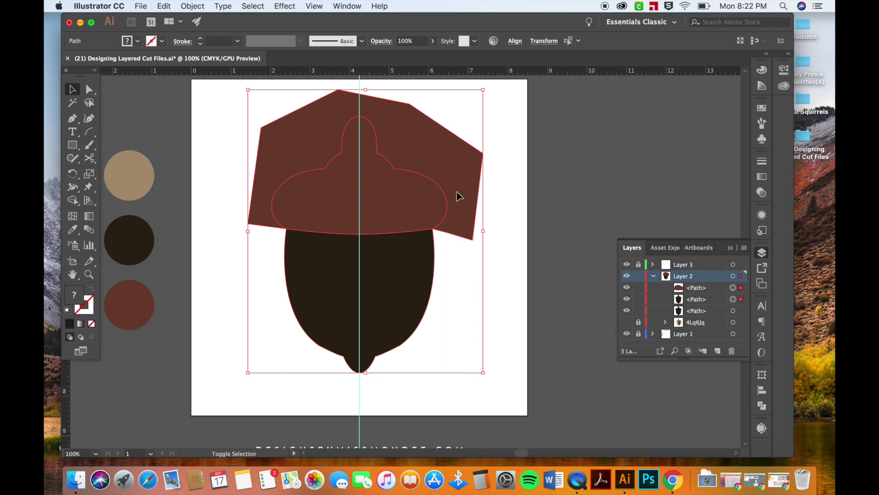
left_click(762, 405)
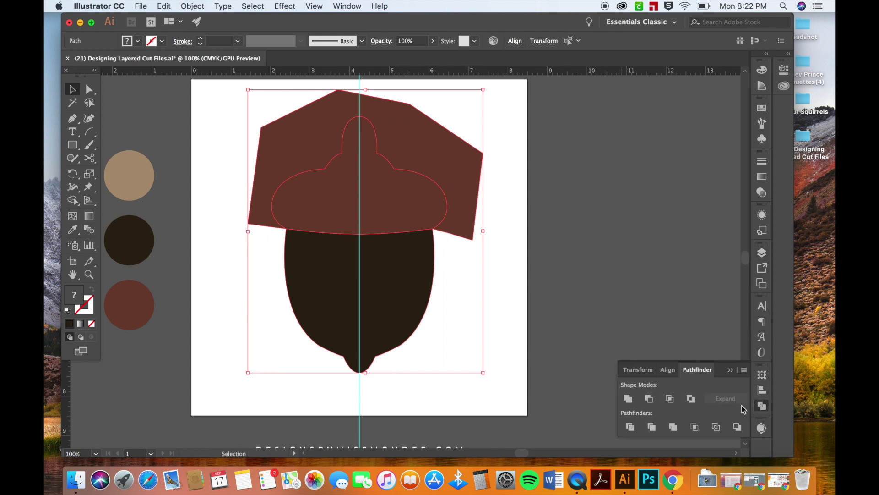
left_click(670, 398)
left_click(553, 323)
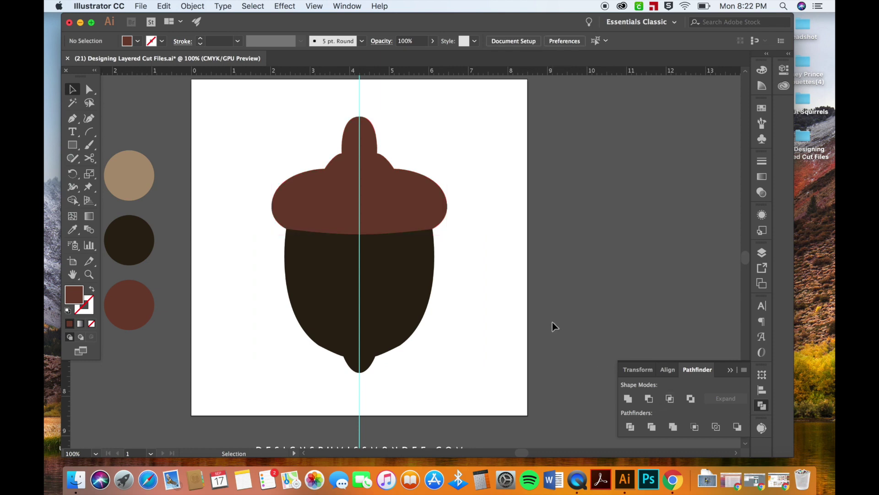
left_click(405, 204)
left_click(482, 270)
Draw a vertical straight line to the right of the artboard with the Line Segment tool.
left_click(89, 133)
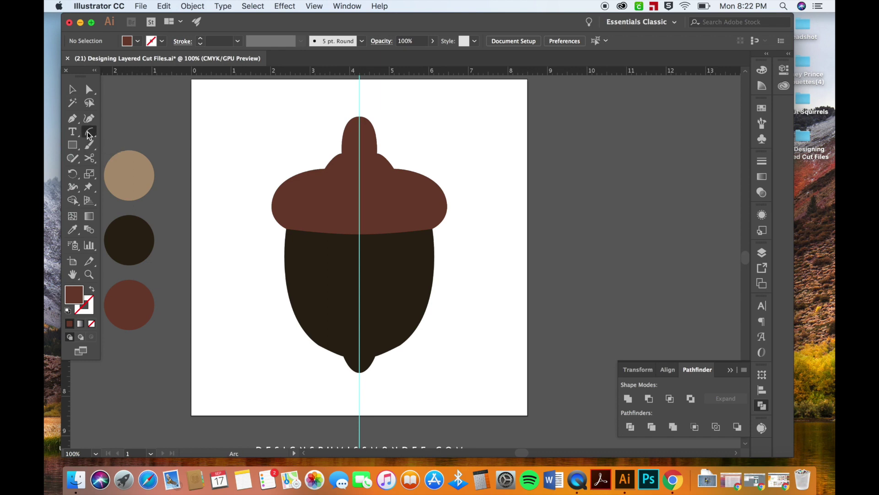
left_click(89, 133)
left_click(134, 135)
scroll(544, 124, "right", 4)
key("super+minus")
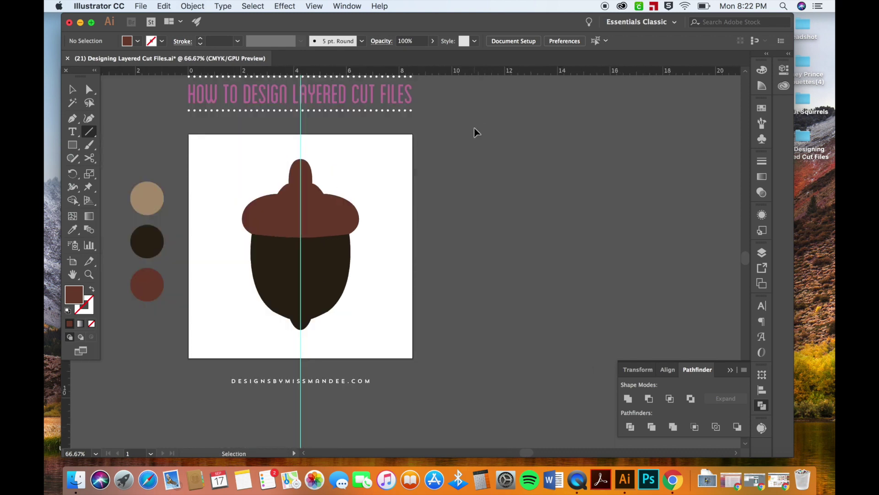
left_click_drag(443, 160, 446, 300)
Give the line a tan stroke sampled from the acorn's top circle.
key("i")
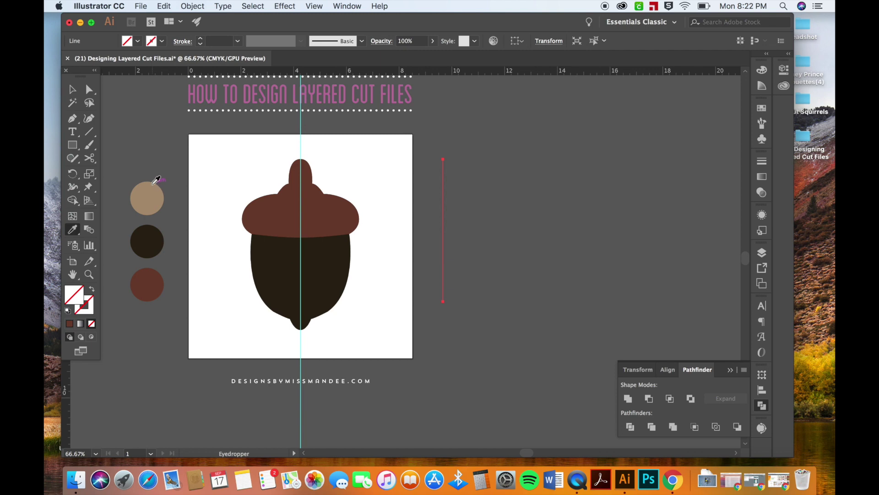
left_click(154, 184)
left_click(71, 90)
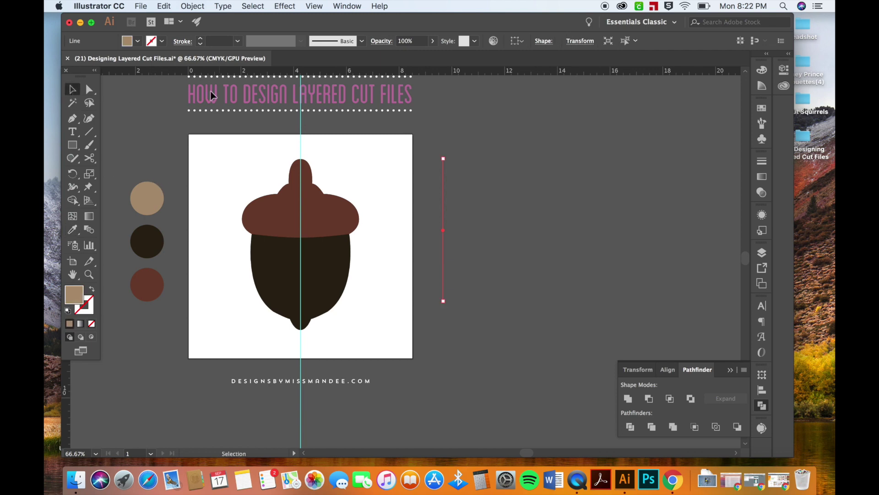
left_click(471, 194)
left_click(443, 225)
left_click(92, 290)
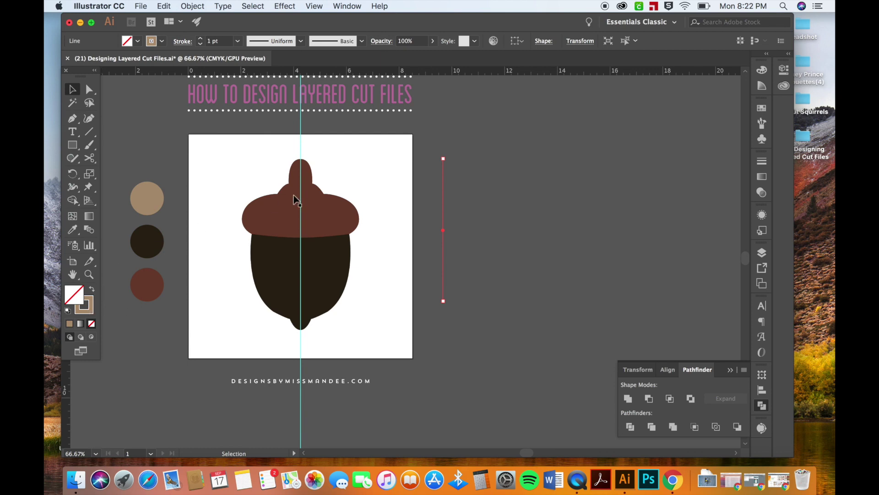
Thicken the vertical line's stroke weight.
left_click(204, 39)
left_click(204, 40)
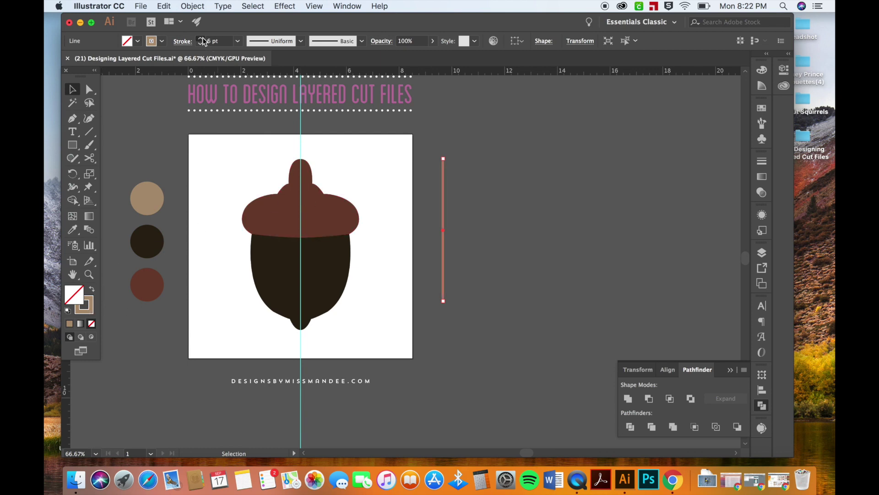
left_click(204, 39)
left_click(203, 39)
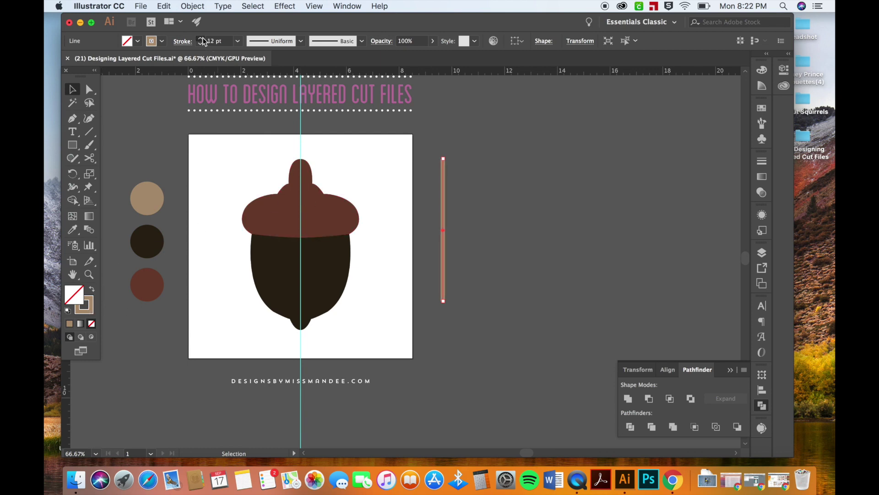
left_click(203, 40)
left_click(204, 40)
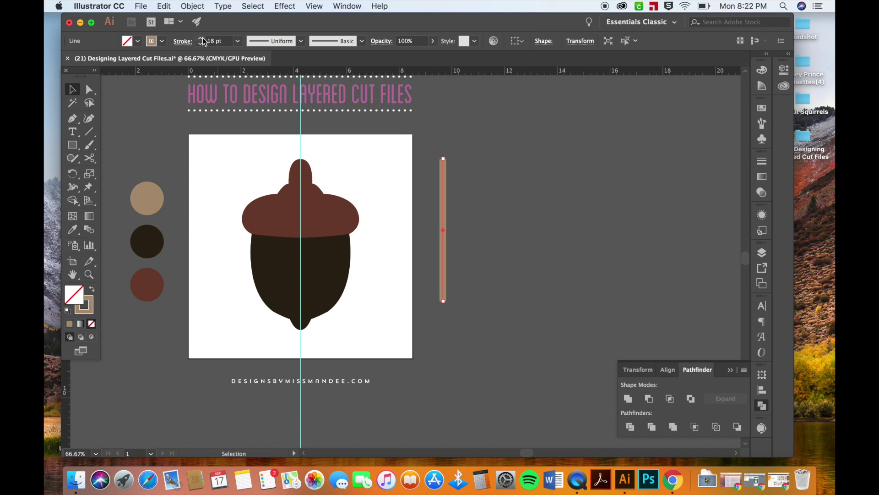
left_click(202, 44)
left_click(201, 44)
Try a closely spaced row of line copies, then delete the extras.
left_click(533, 229)
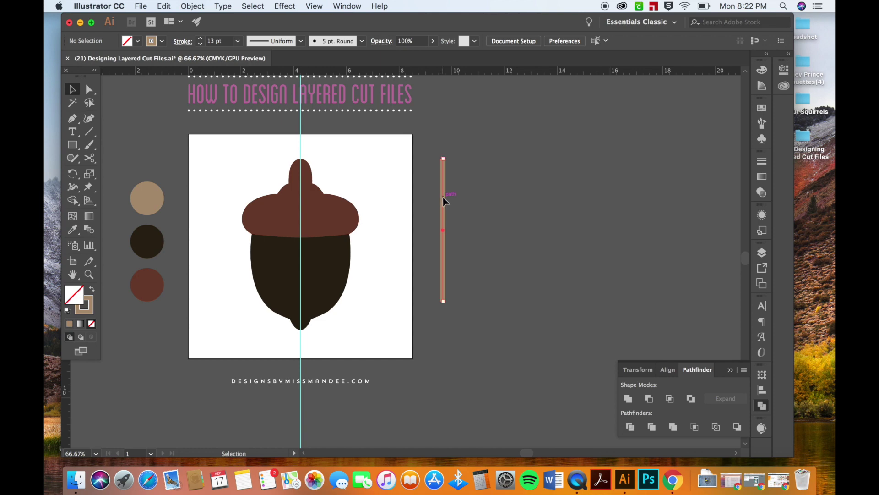
left_click(443, 200)
key("a")
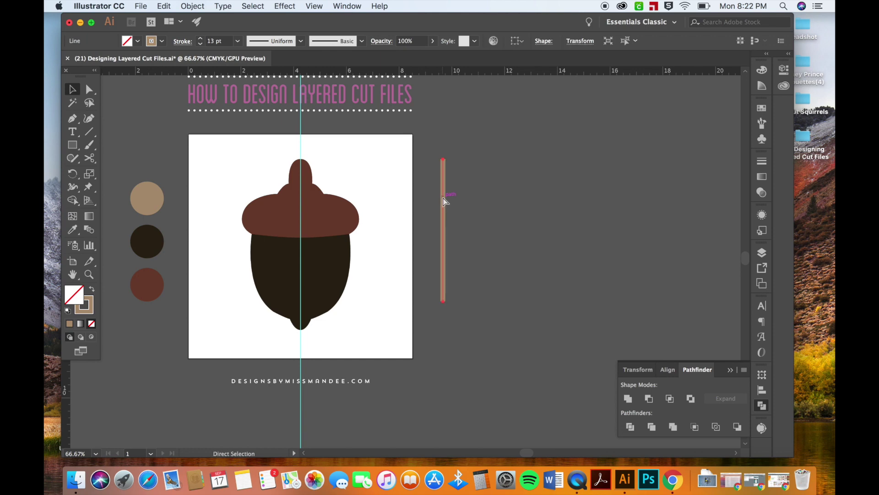
left_click_drag(444, 200, 454, 202)
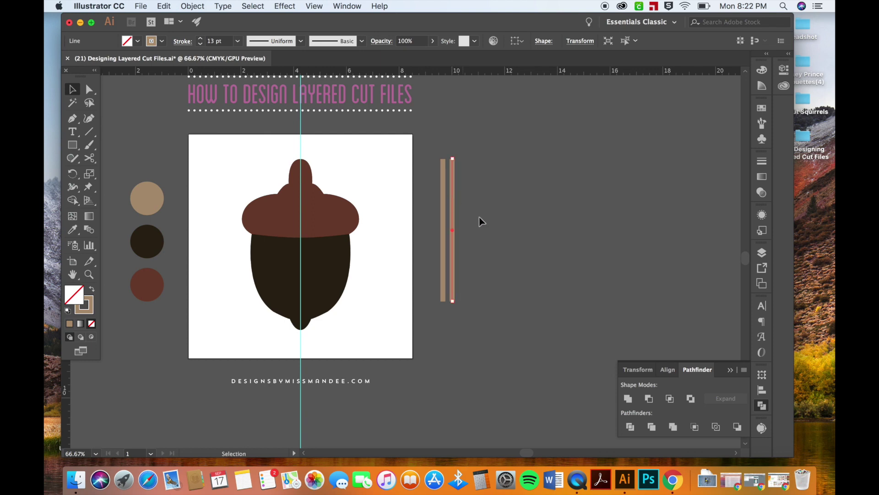
key("super+d")
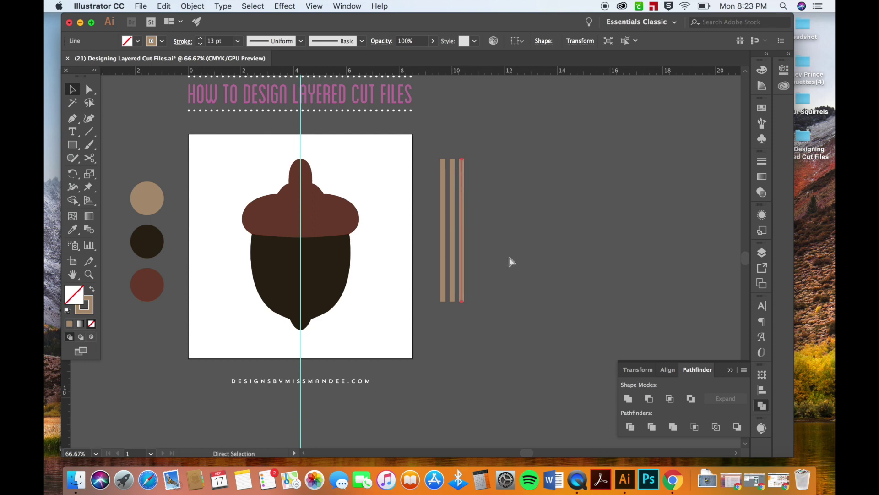
key("super+d")
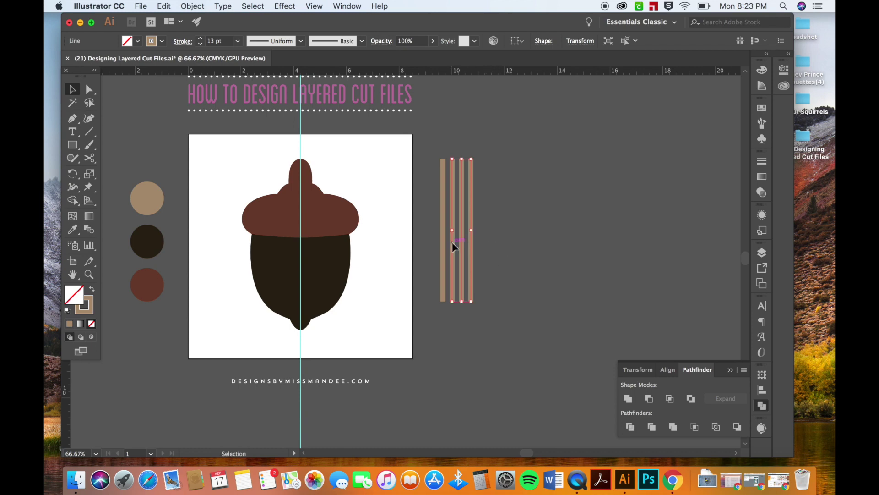
key("Delete")
Copy the line farther right and repeat with Cmd+D to build evenly spaced stripes.
left_click(444, 235)
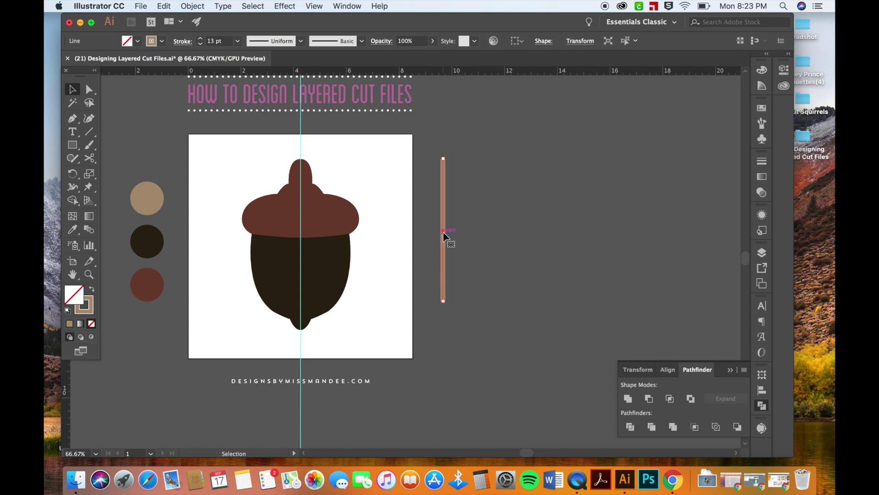
left_click_drag(443, 232, 460, 234)
key("super+d")
key("super+d")
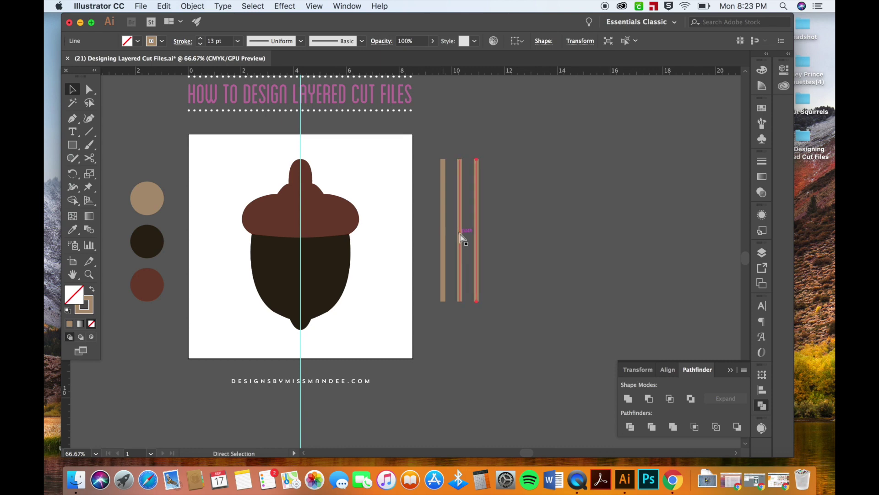
key("super+d")
key("super+d")
key("super+d")
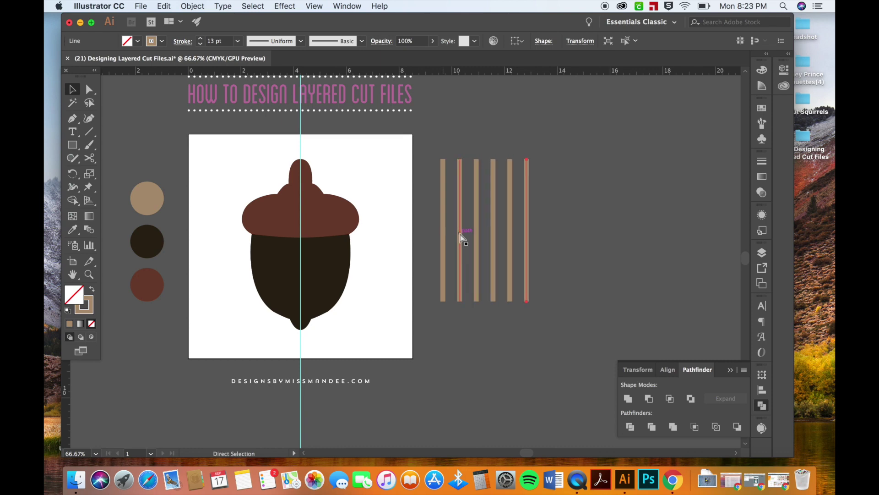
key("super+d")
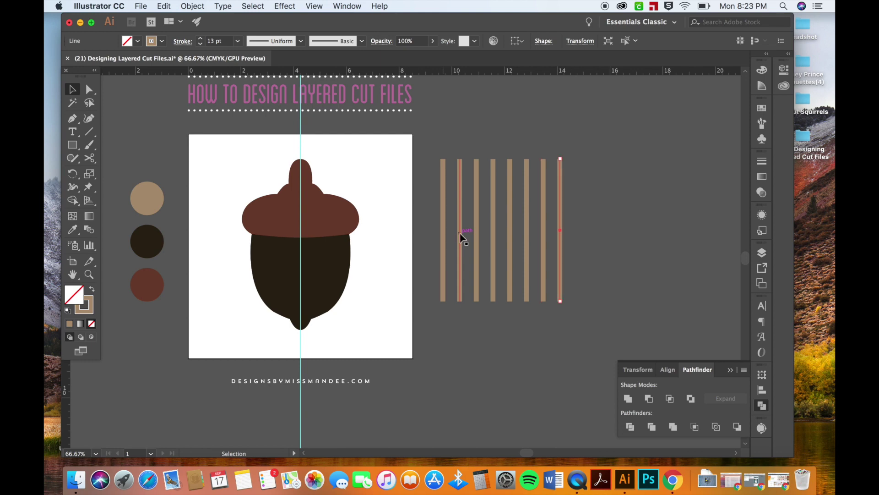
key("super+d")
key("super+d")
key("super+d")
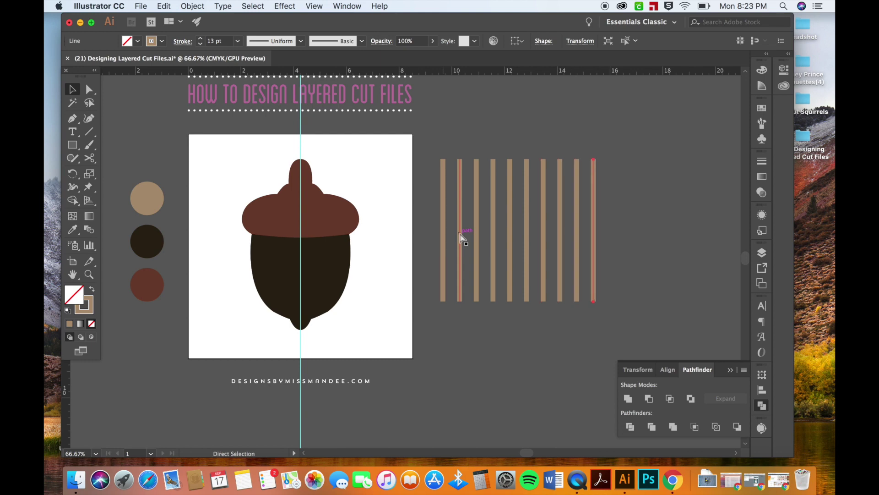
Select all eleven lines, stretch them to 9.1 in tall, and rotate them diagonally.
left_click(654, 293)
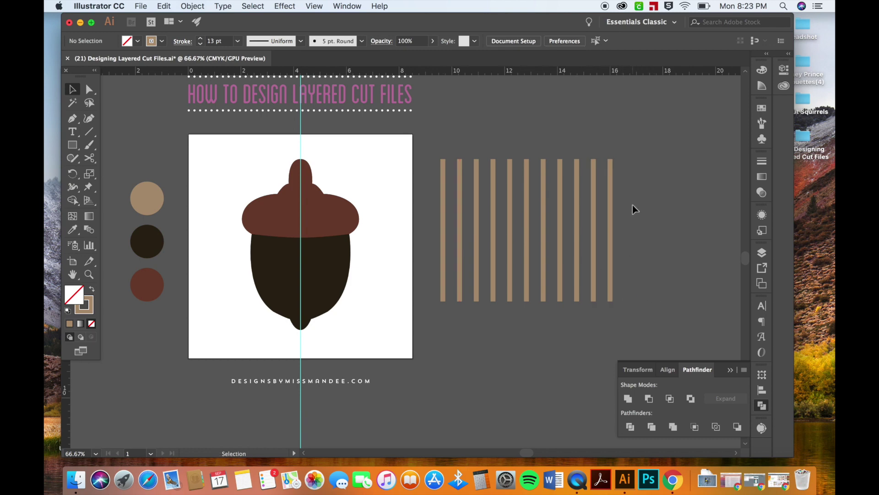
left_click_drag(435, 247, 435, 249)
left_click_drag(527, 301, 529, 399)
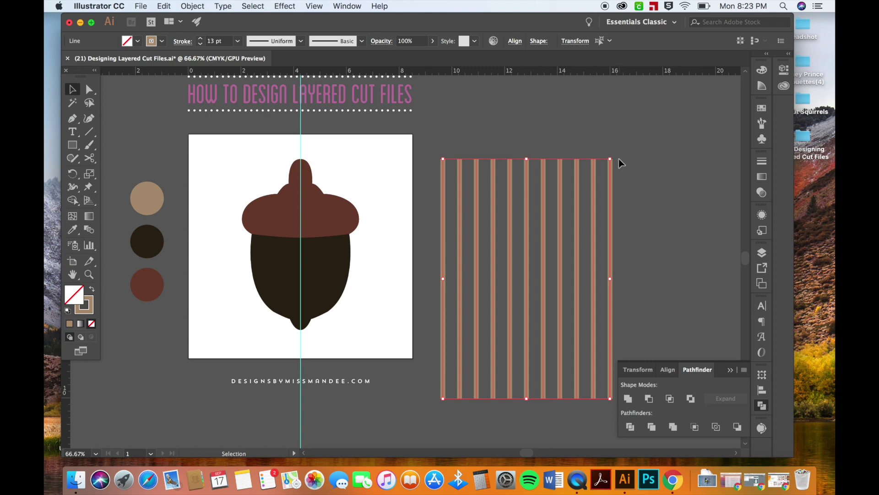
left_click_drag(617, 157, 526, 163)
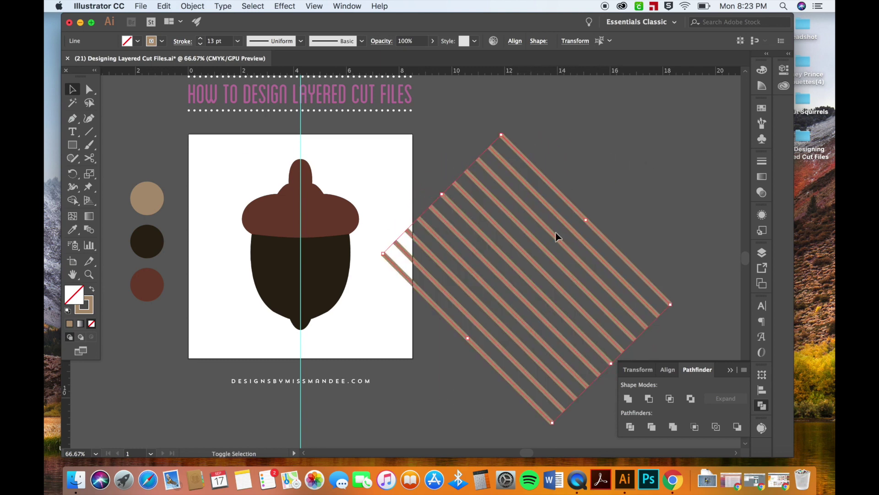
Add a vertically reflected copy of the 315° tan lines to form a crosshatch.
scroll(538, 232, "right", 5)
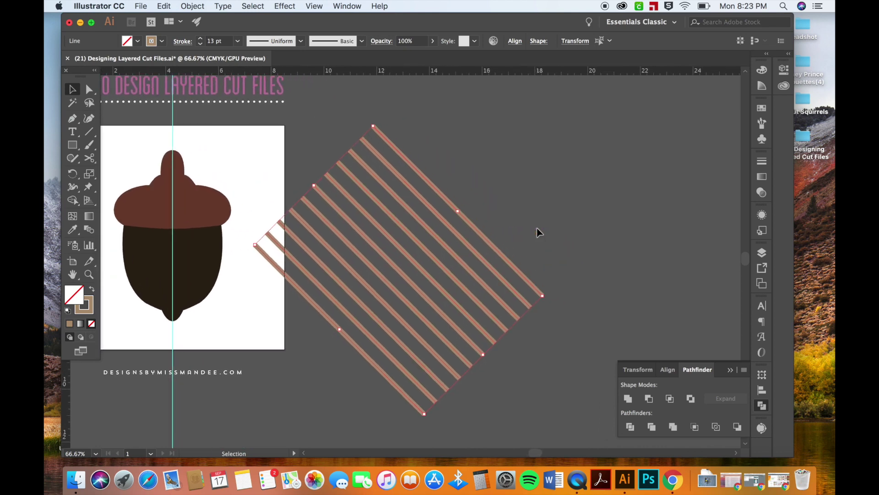
key("a")
key("v")
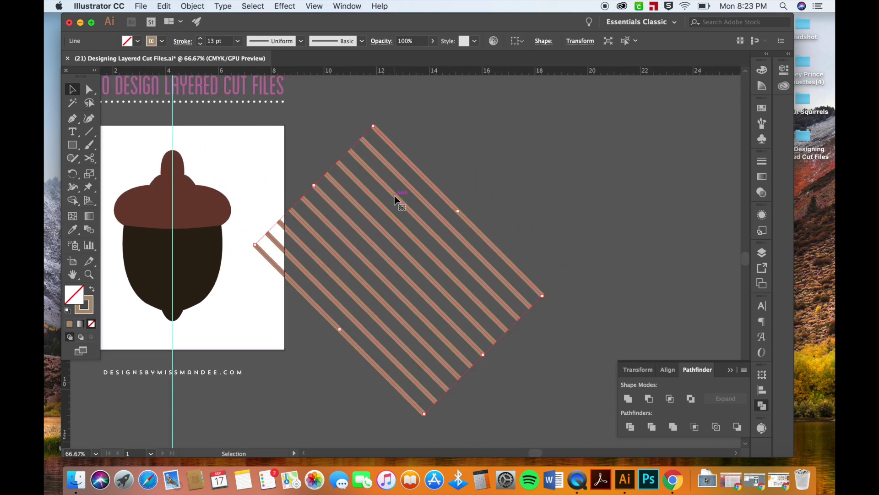
key("a")
key("v")
right_click(395, 197)
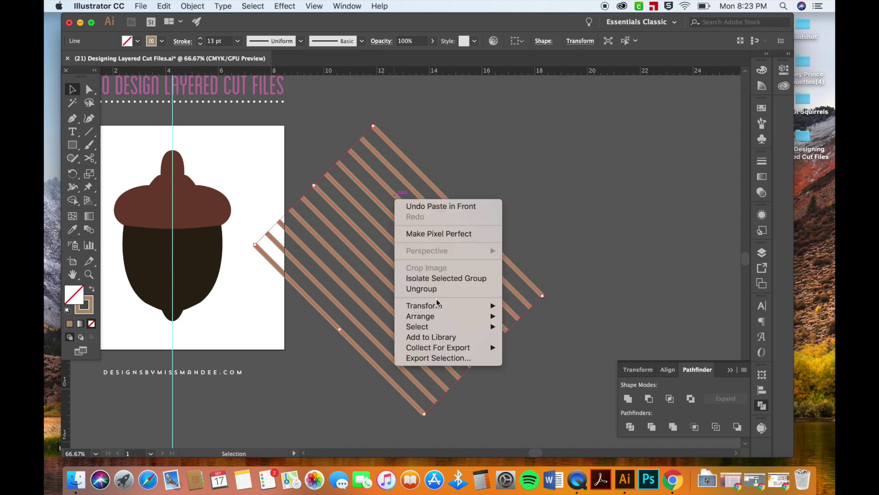
mouse_move(438, 307)
left_click(552, 347)
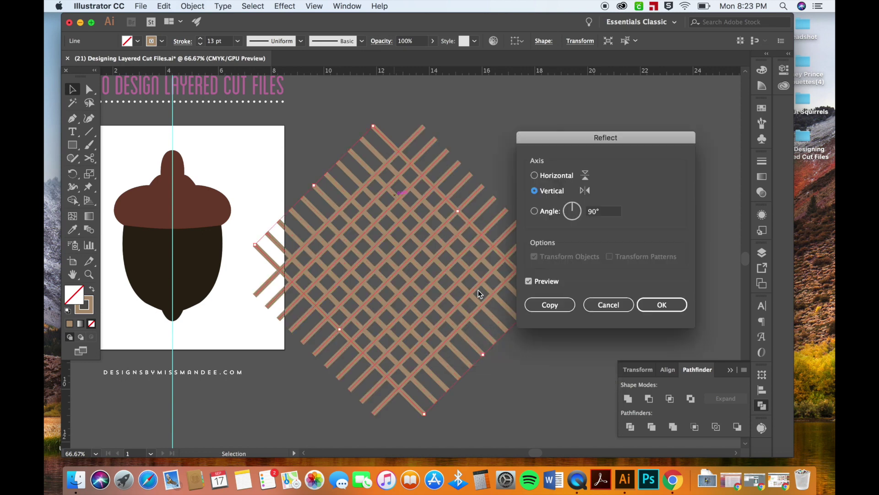
key("Return")
left_click(595, 285)
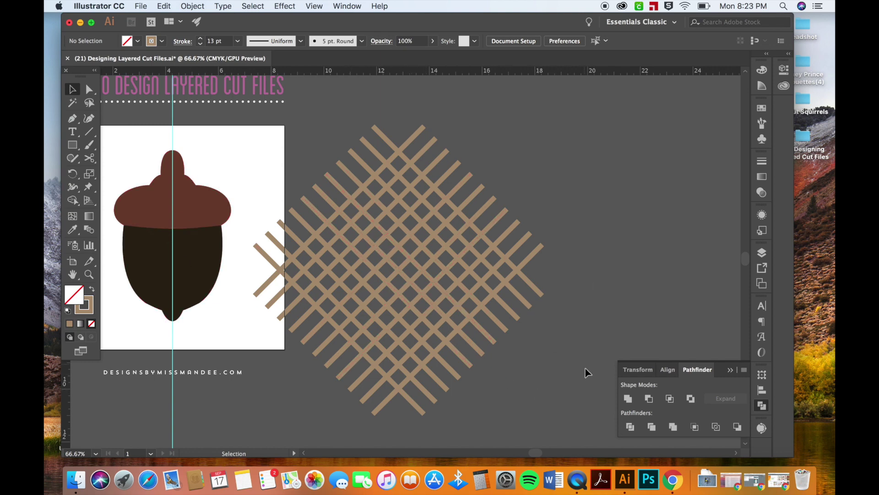
Apply Outline Stroke to all crosshatch lines and Unite them into one compound shape.
left_click_drag(546, 382, 314, 163)
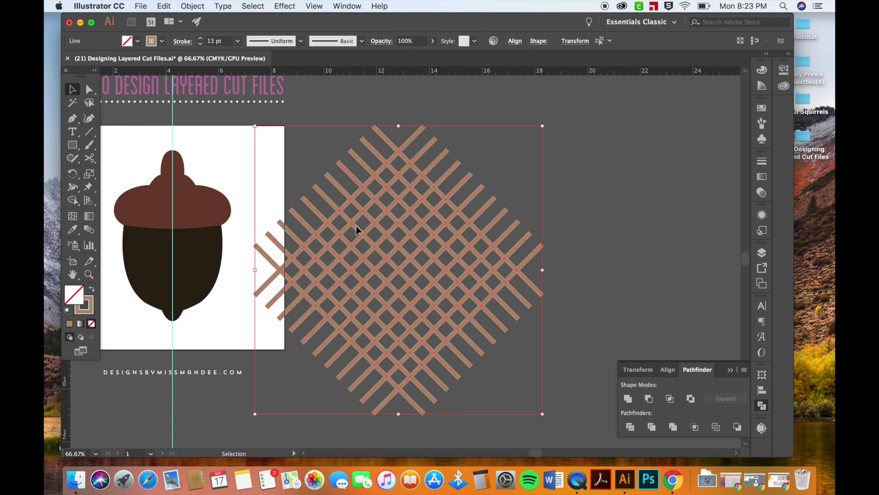
left_click(200, 4)
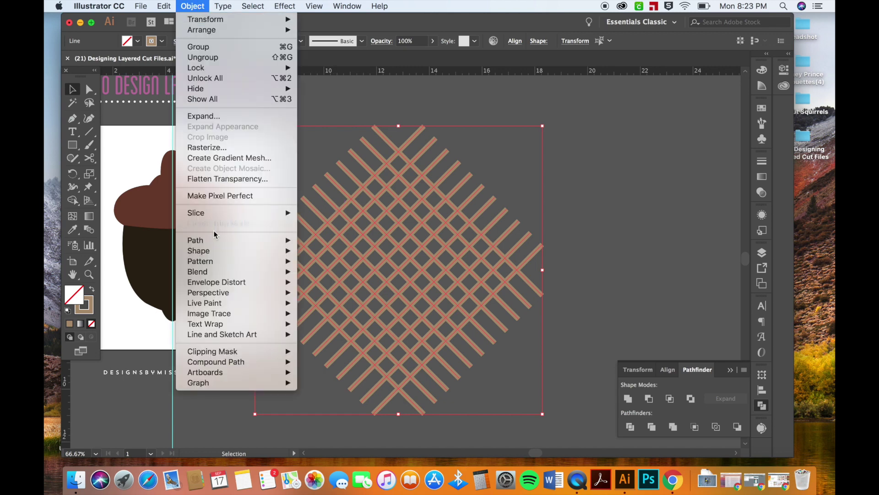
mouse_move(217, 255)
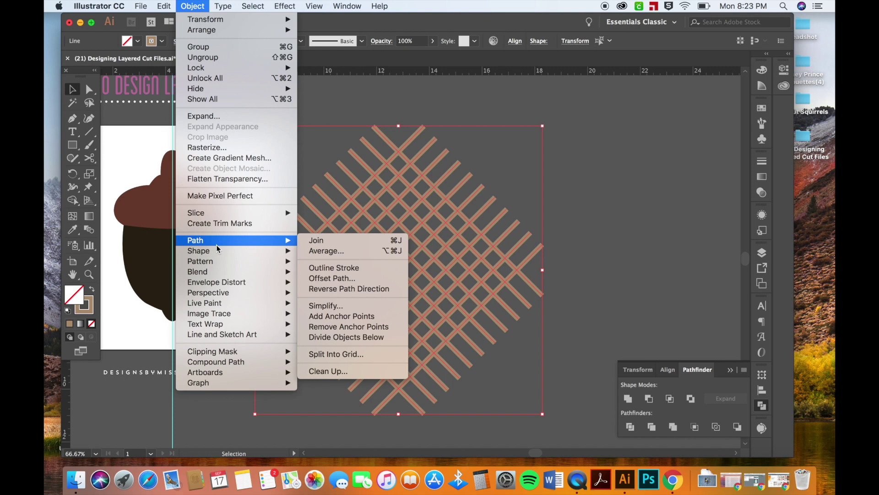
left_click(328, 268)
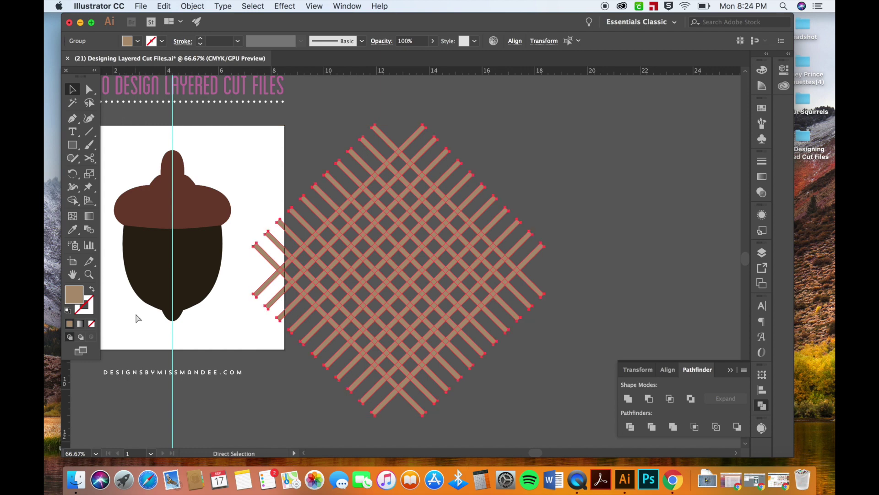
key("cmd+z")
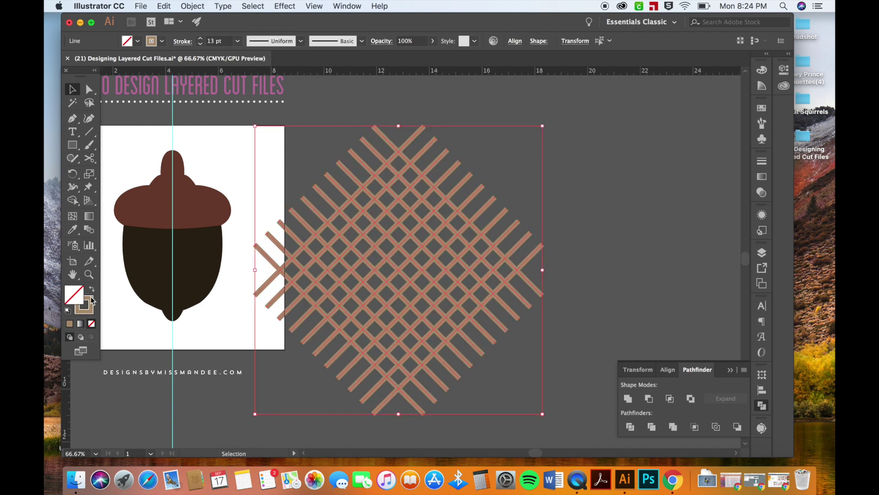
key("super+shift+z")
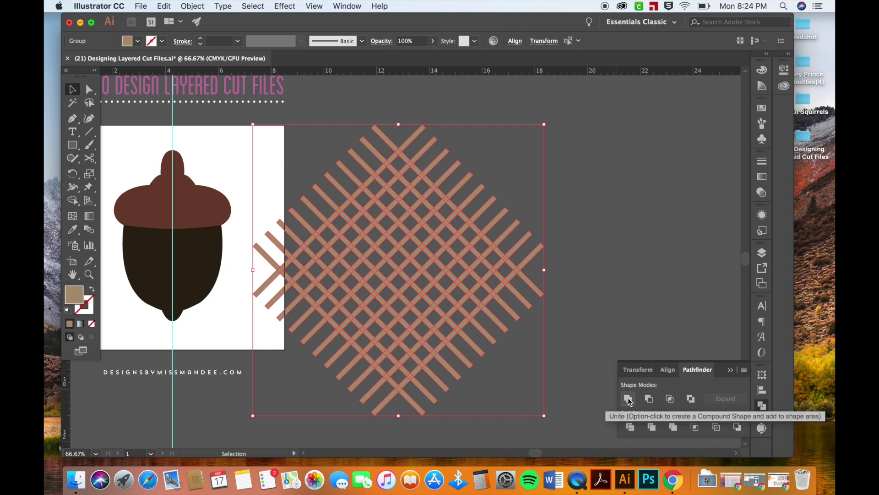
left_click(628, 399)
left_click(591, 357)
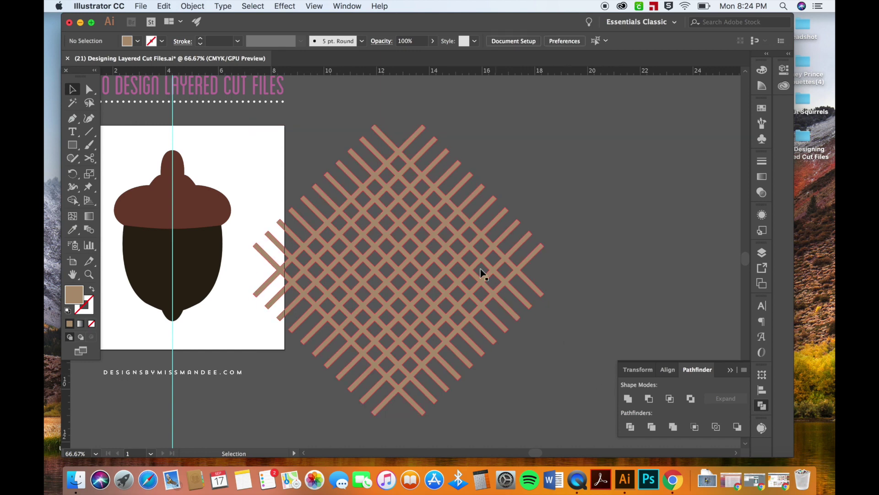
Move the crosshatch lattice onto the artboard, centred over the acorn.
left_click(762, 252)
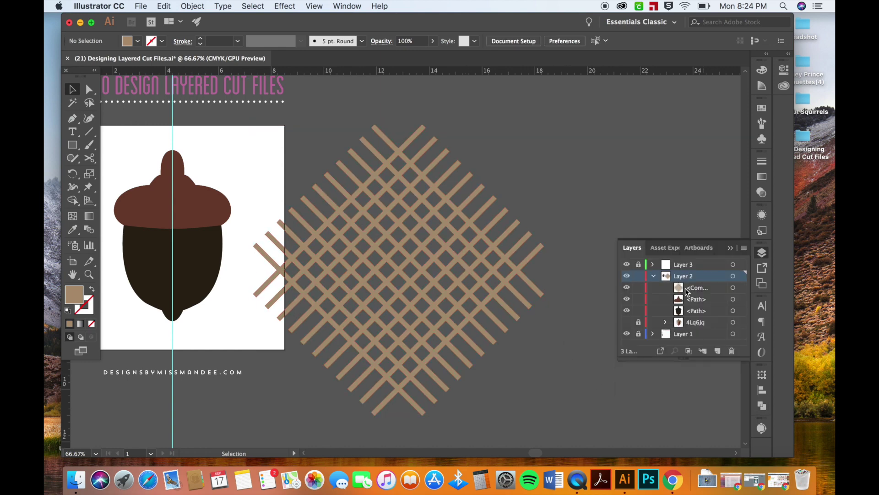
left_click_drag(424, 234, 500, 216)
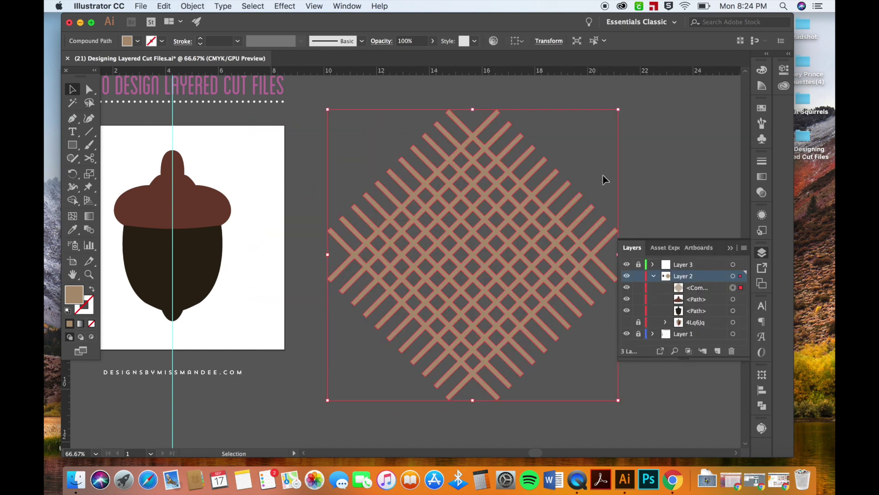
key("super+z")
left_click(560, 184)
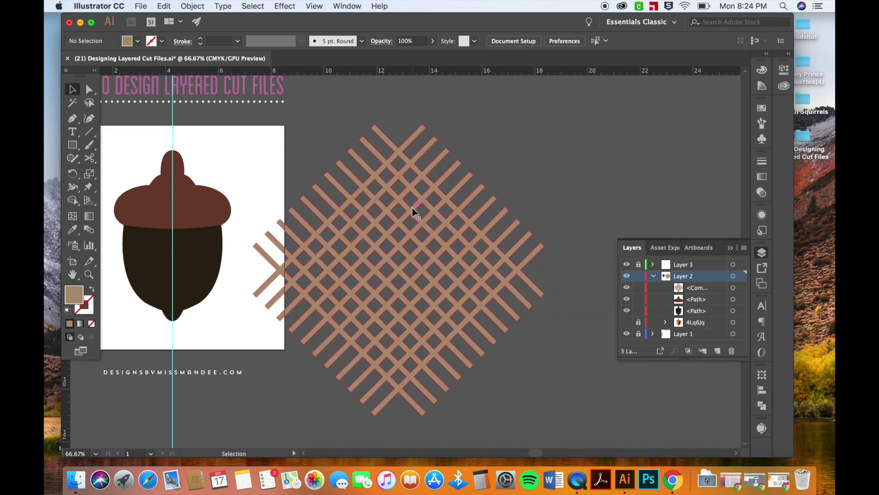
scroll(452, 270, "left", 3)
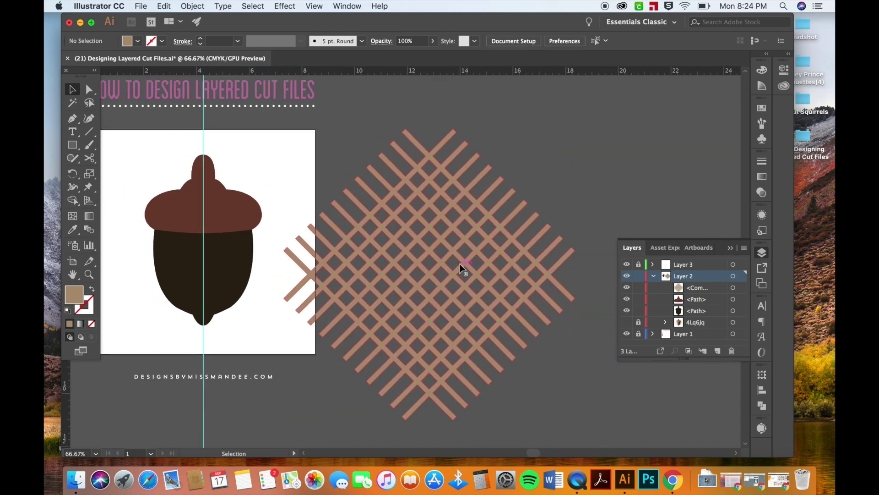
left_click_drag(425, 264, 245, 212)
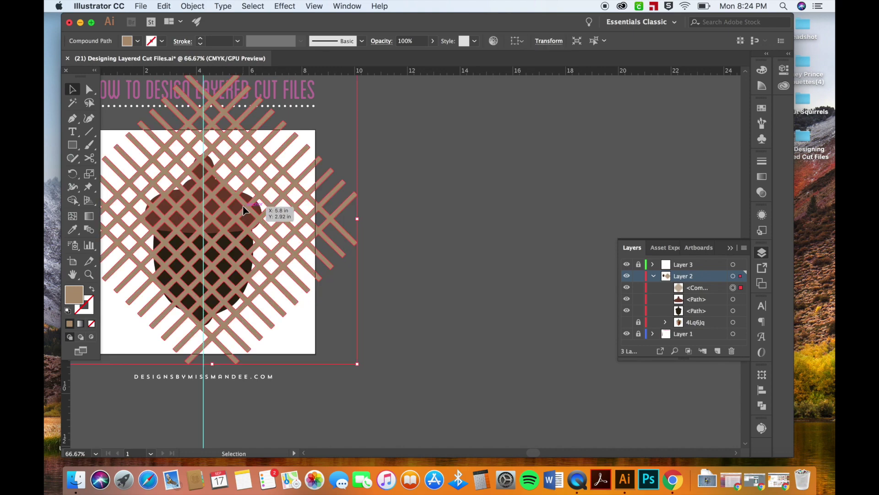
scroll(243, 210, "left", 3)
scroll(243, 207, "left", 1)
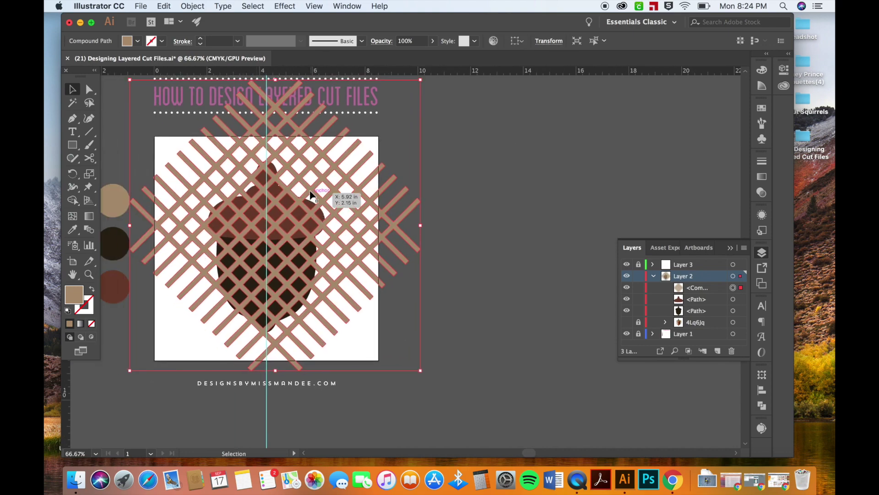
left_click_drag(343, 198, 300, 215)
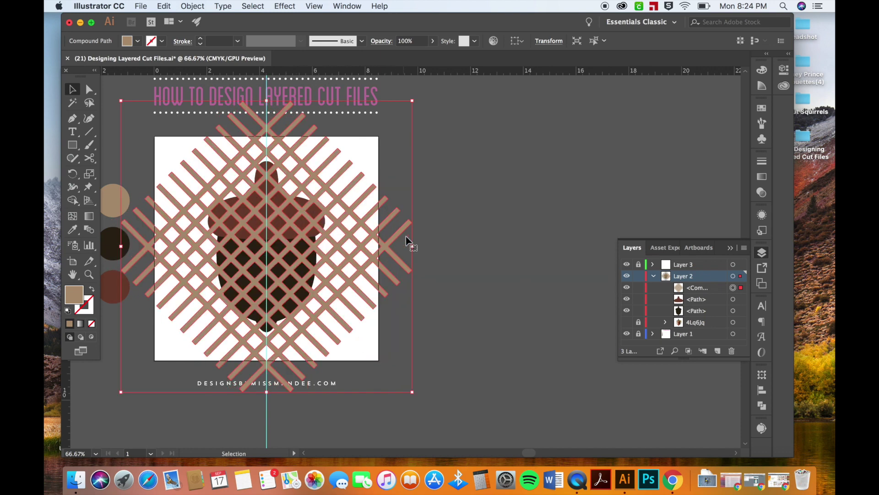
Scale the lattice down to fit inside the artboard at 100% zoom, then hide it.
left_click_drag(414, 248, 380, 252)
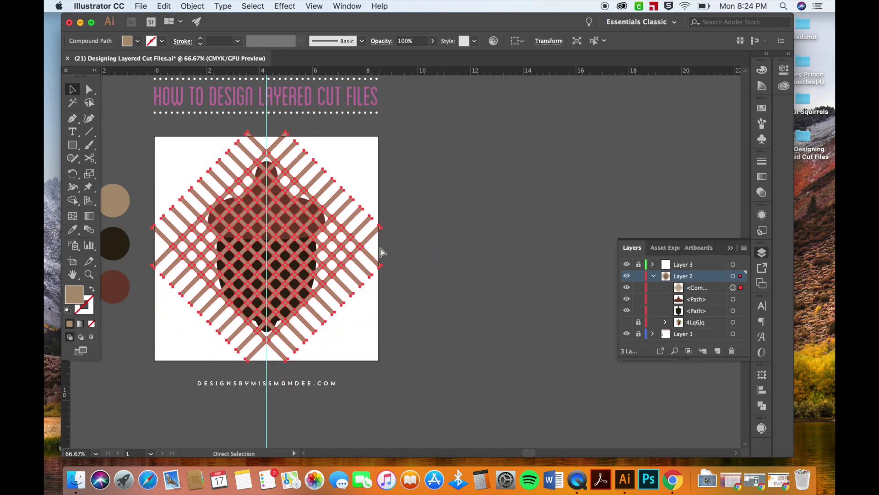
key("super+1")
scroll(438, 282, "right", 5)
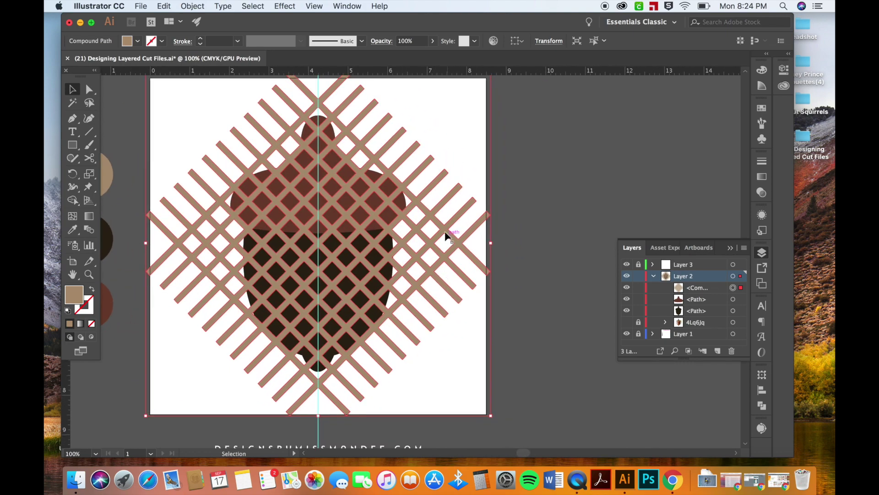
left_click(535, 234)
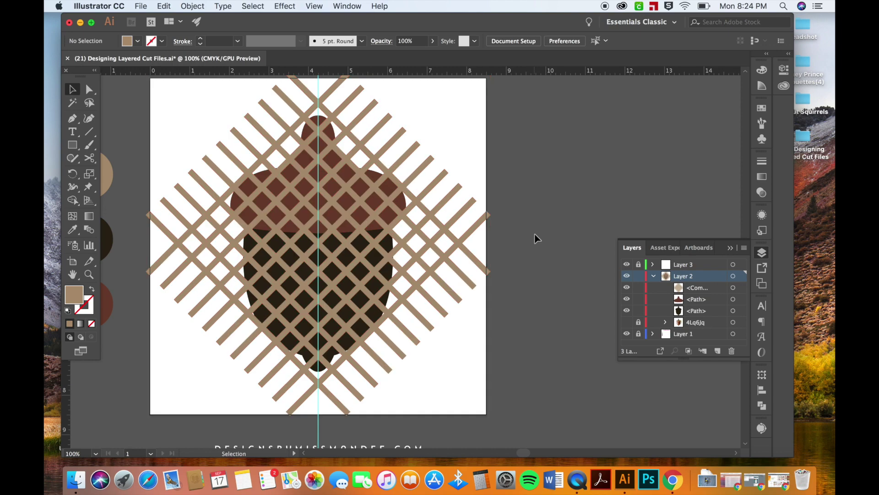
left_click(451, 238)
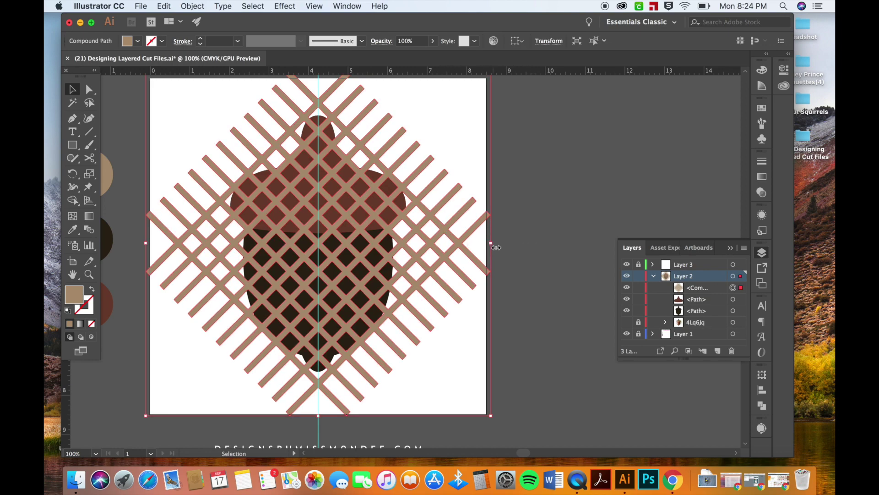
left_click_drag(489, 244, 483, 246)
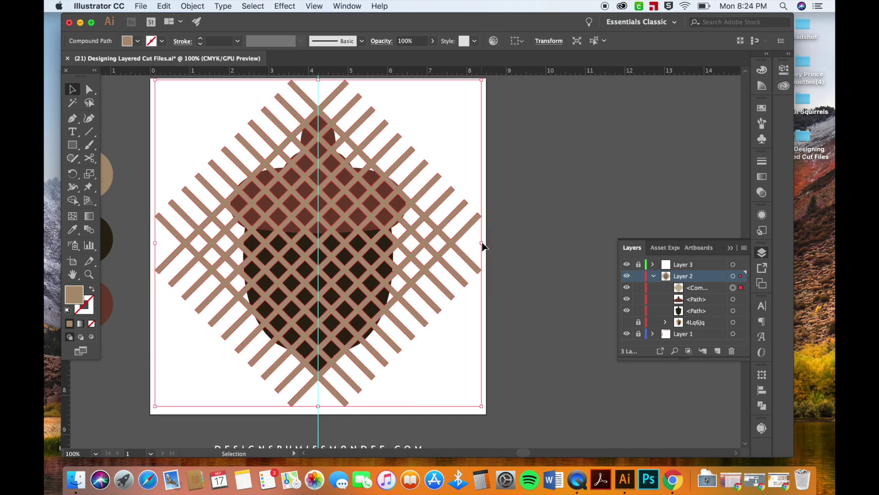
left_click(504, 269)
left_click(417, 231)
left_click(627, 287)
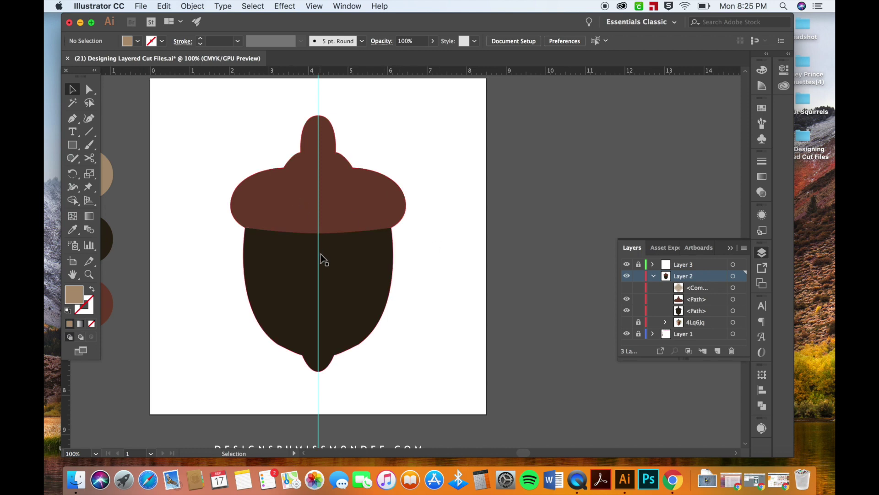
Trace an eight-corner closed Pen polygon around the acorn cap, starting at the stem base.
key("p")
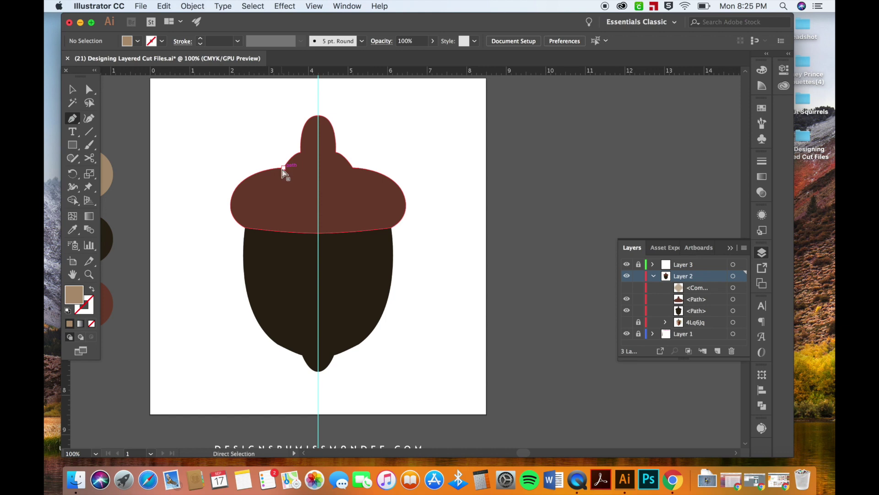
key("super+equal")
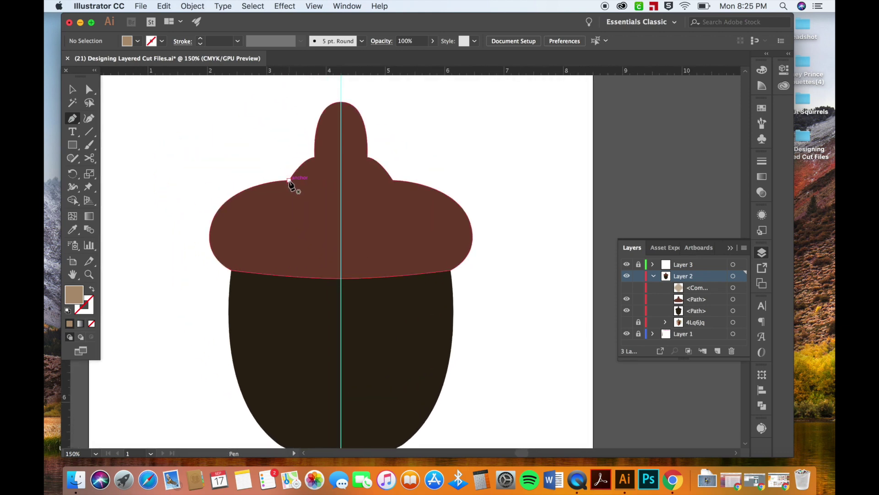
left_click(288, 180)
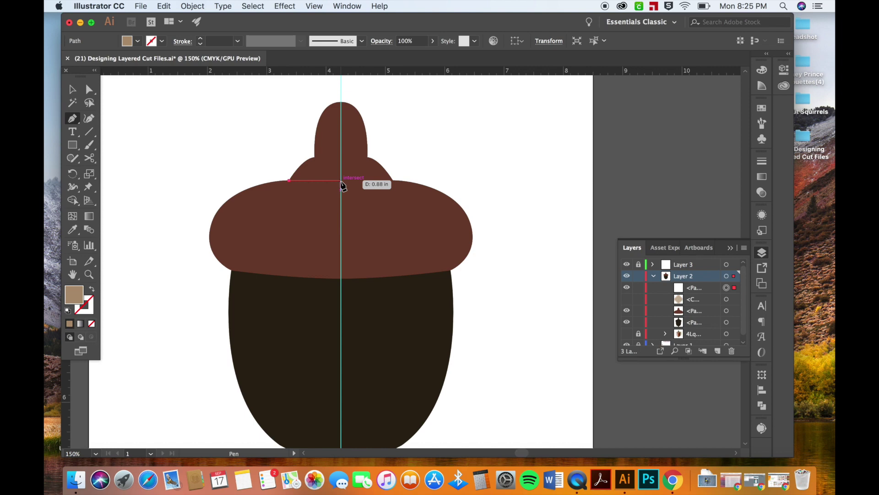
left_click(393, 180)
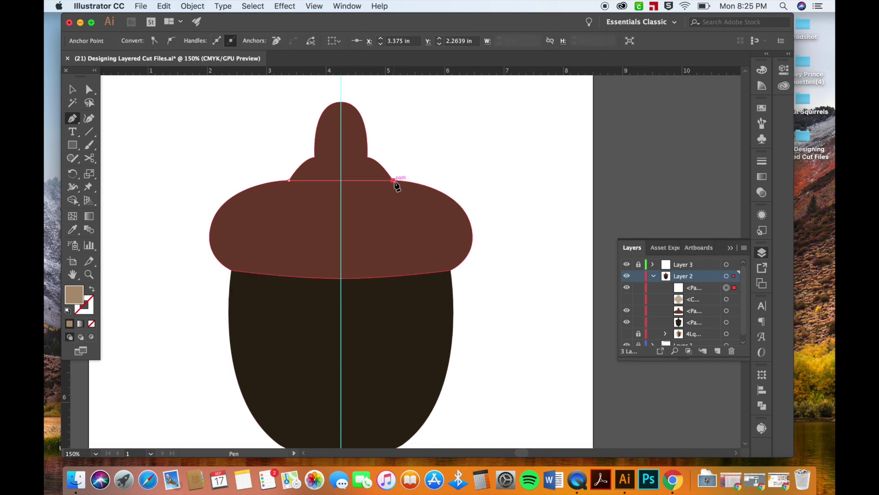
left_click(483, 173)
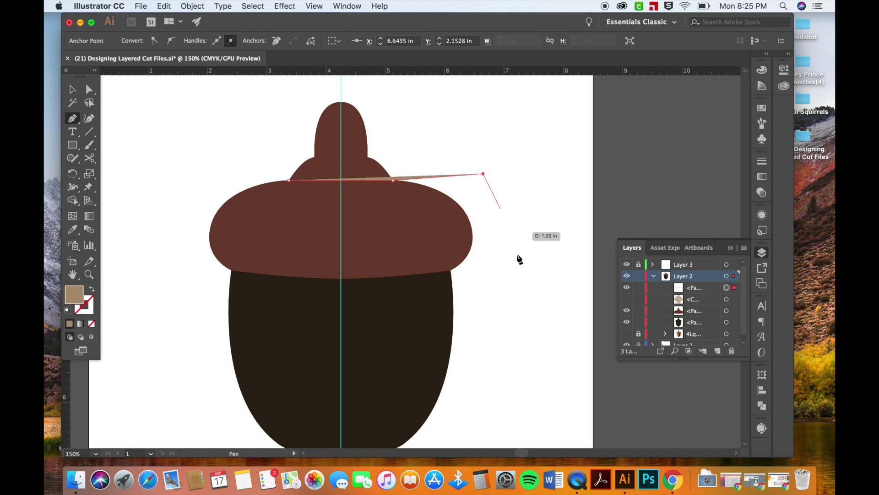
left_click(519, 288)
left_click(404, 313)
left_click(178, 313)
left_click(178, 176)
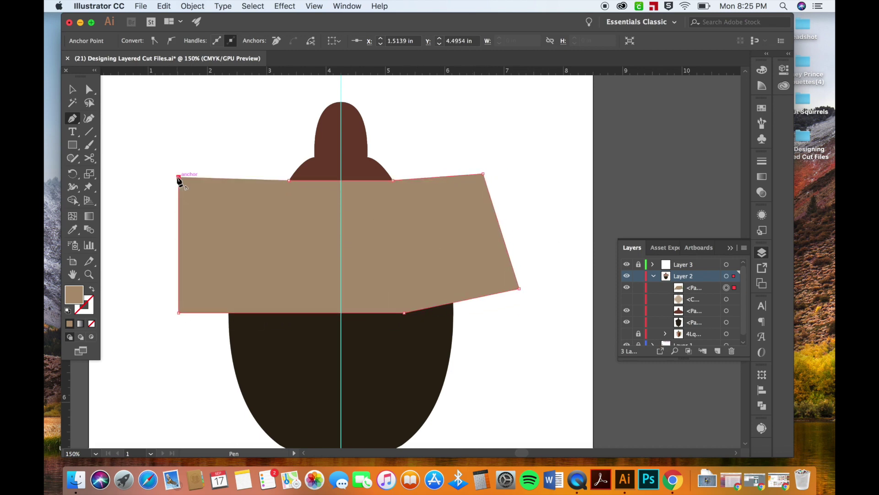
left_click(273, 168)
left_click(289, 180)
Intersect the brown cap path with the tan polygon to get a rounded tan cap.
key("v")
left_click(501, 136)
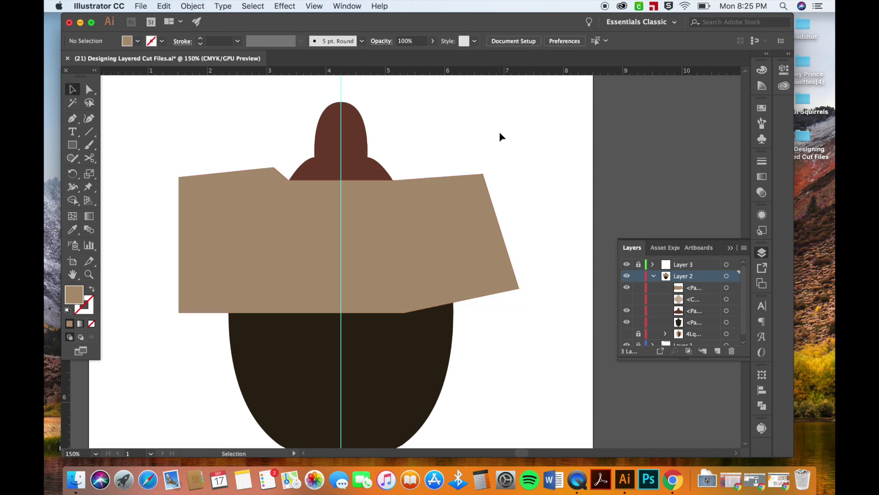
left_click(365, 169)
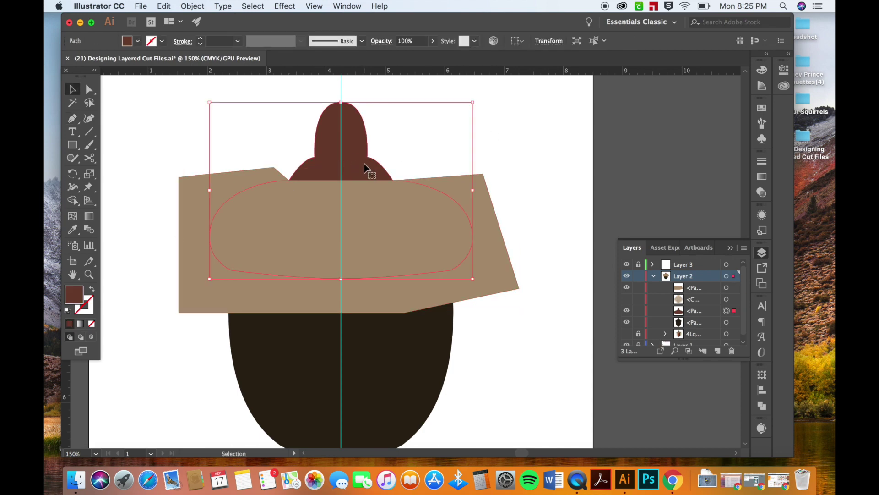
key("a")
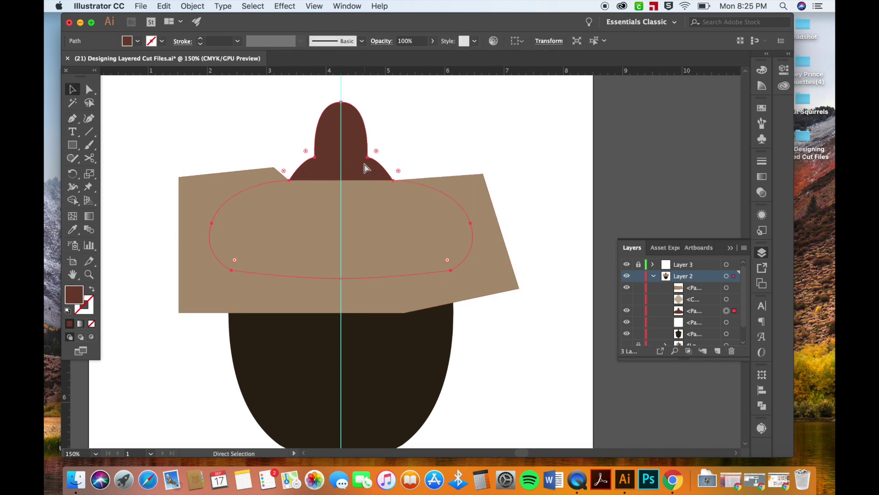
left_click(429, 139)
key("v")
left_click(363, 170)
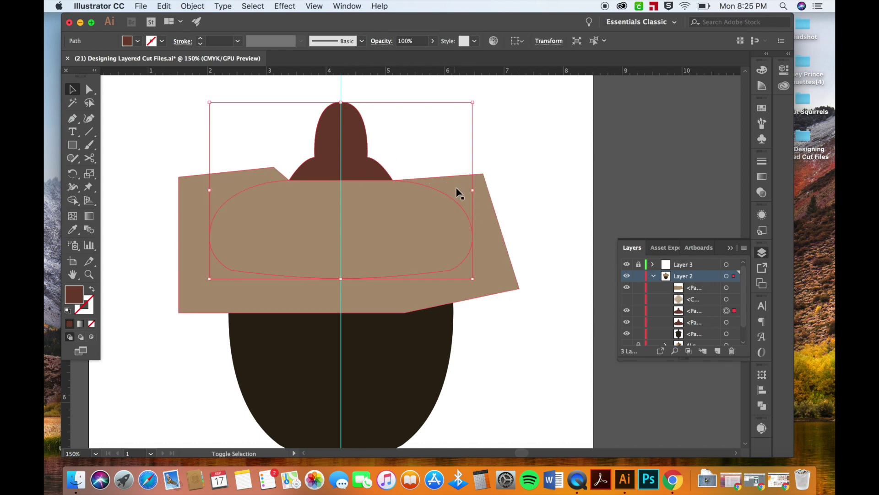
left_click(459, 193, "shift")
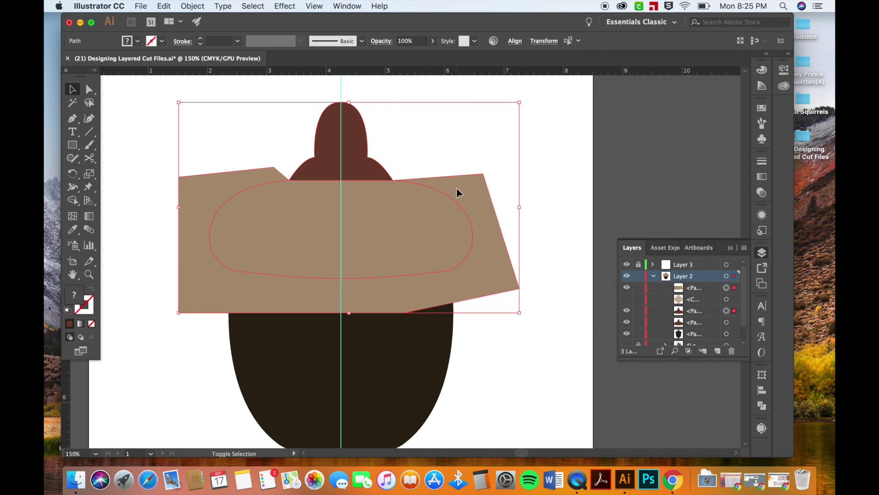
left_click(762, 407)
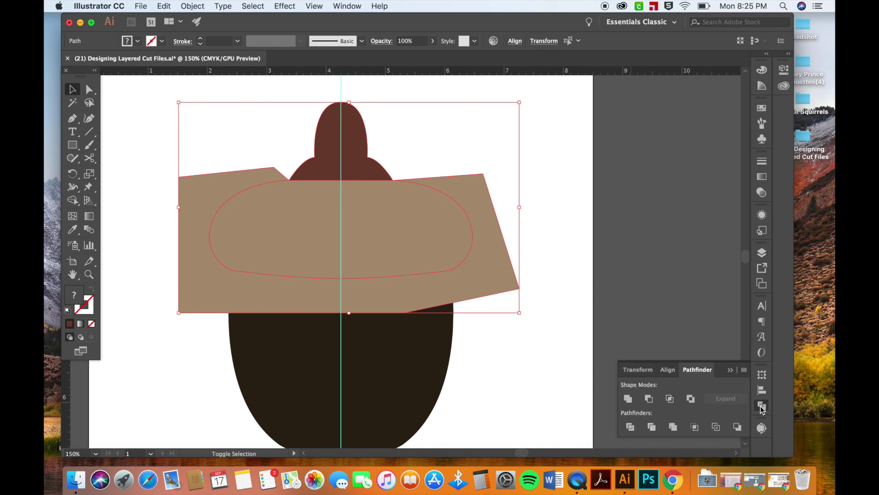
left_click(669, 399)
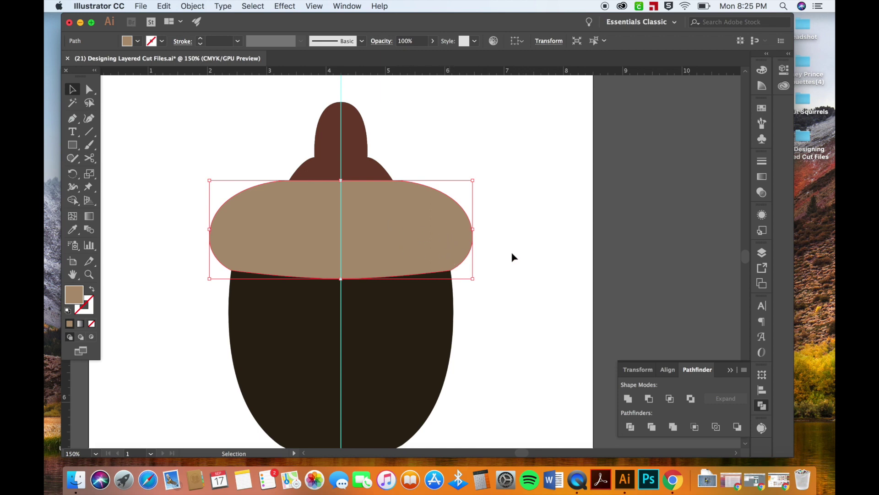
left_click(762, 253)
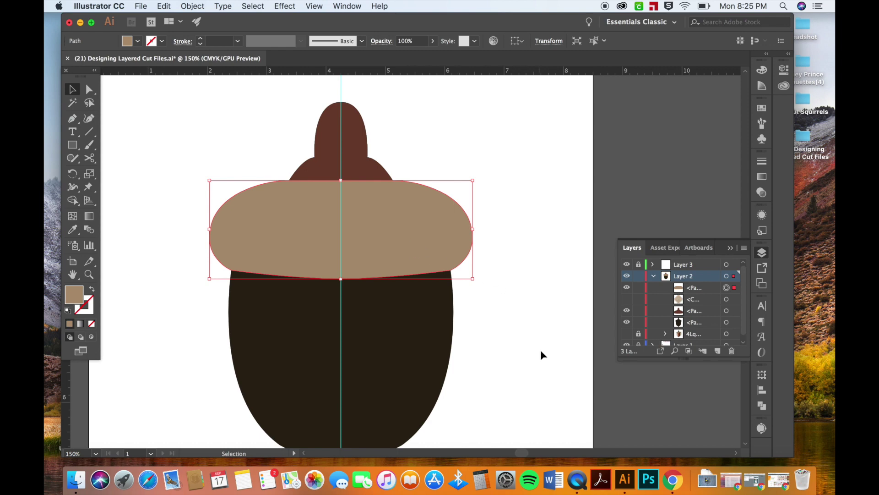
Paste a copy of the tan cap in front and swap it to a tan stroke with no fill.
key("a")
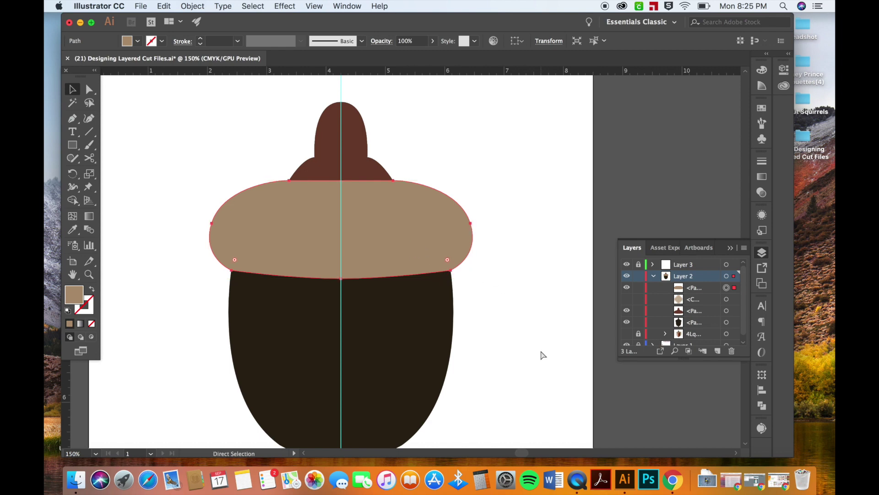
key("super+b")
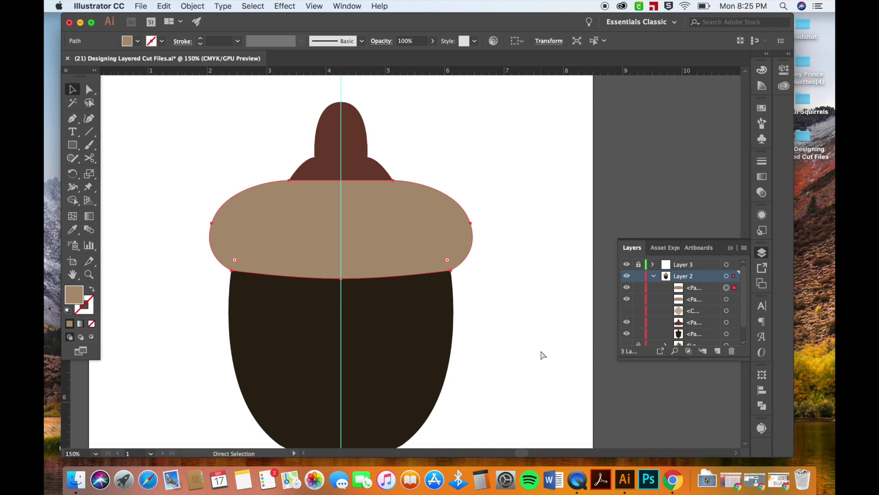
key("v")
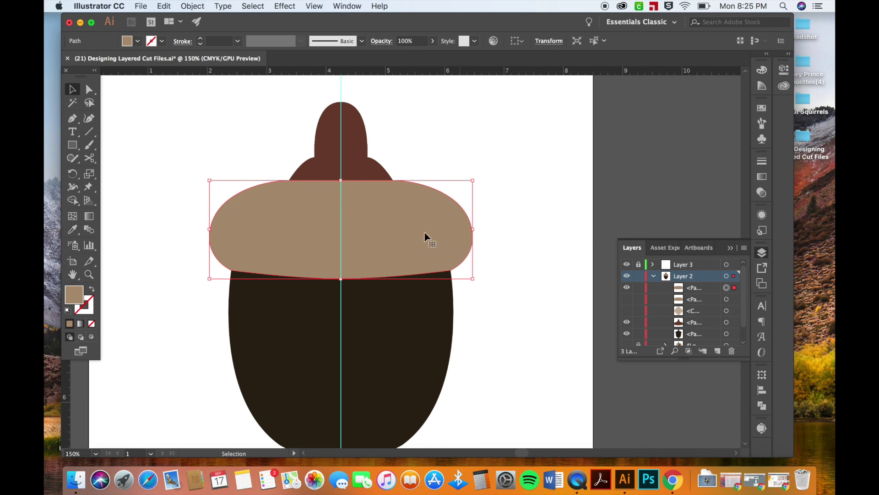
left_click(219, 147)
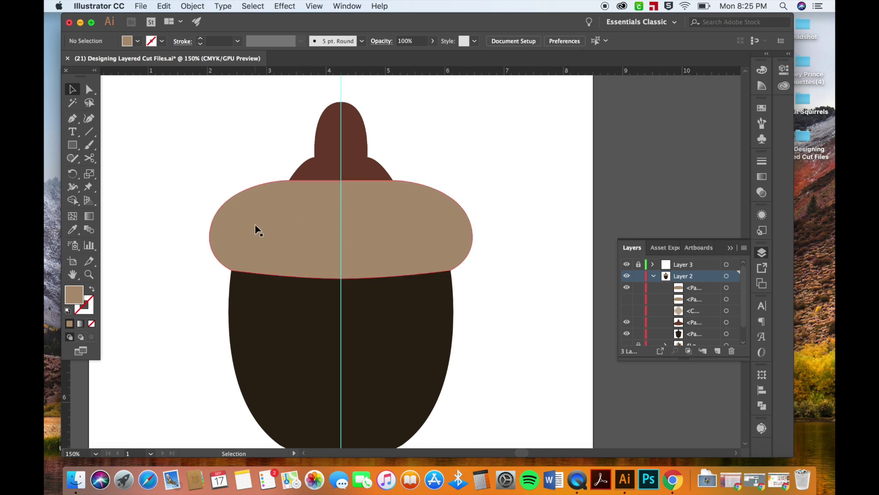
left_click(255, 229)
left_click(91, 289)
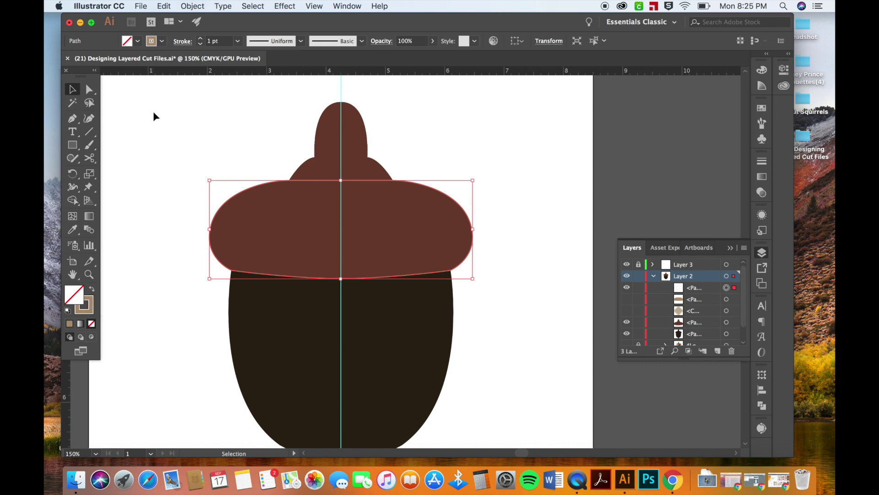
Raise the cap outline's stroke weight to 22 pt.
left_click(200, 41)
left_click(200, 40)
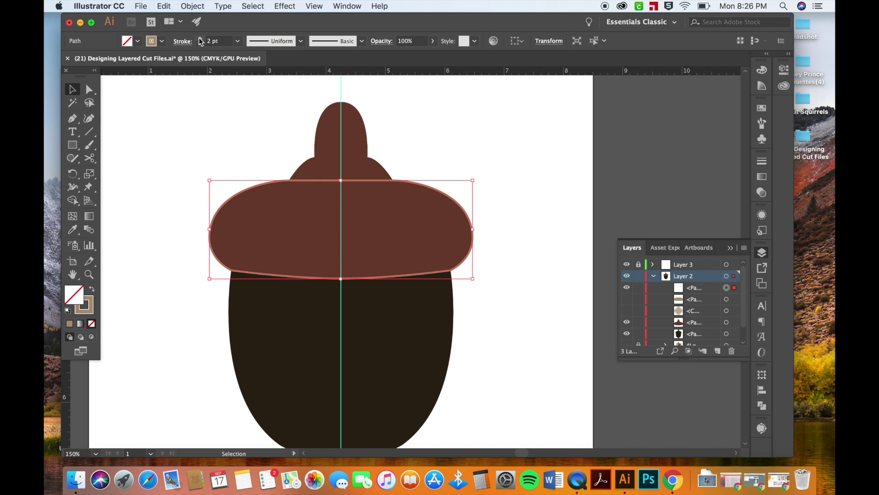
left_click(200, 40)
left_click(200, 41)
left_click(200, 41)
left_click(200, 41)
double_click(200, 41)
double_click(200, 41)
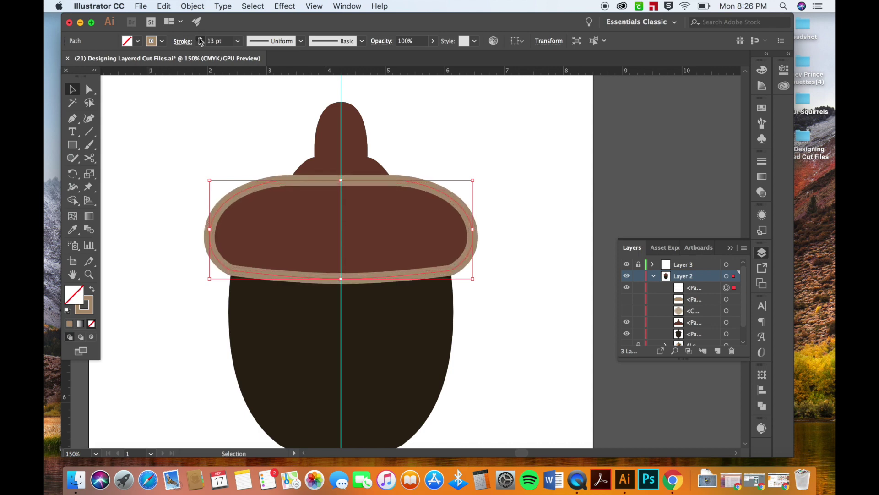
double_click(200, 40)
double_click(200, 41)
left_click(200, 41)
left_click(200, 40)
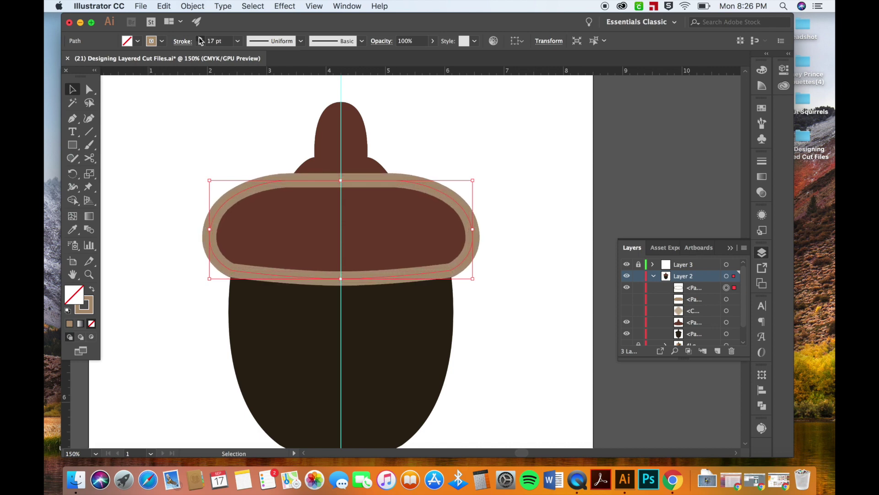
double_click(200, 40)
left_click(200, 40)
left_click(200, 41)
double_click(200, 41)
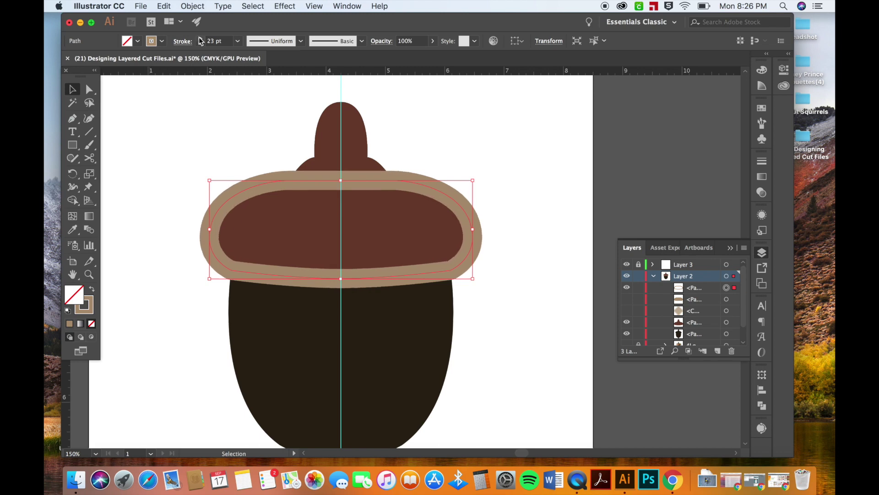
left_click(200, 44)
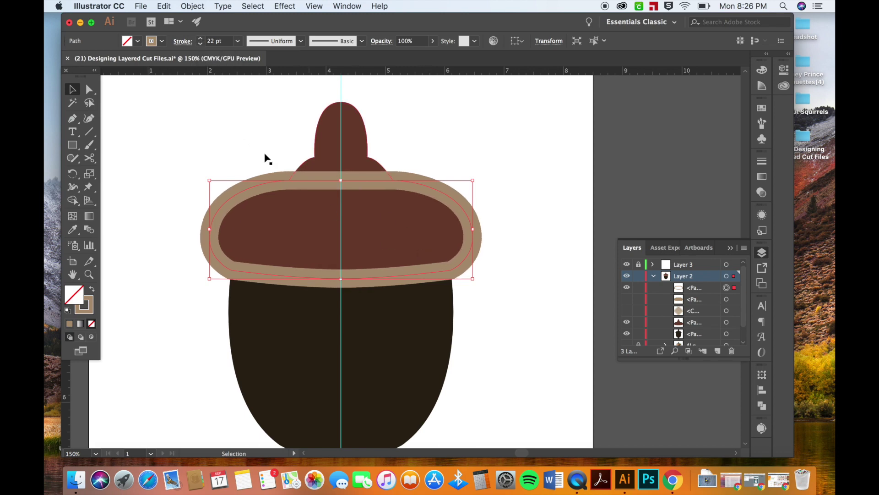
Outline the 22 pt tan stroke into a filled ring and select the brown cap-and-stem path.
left_click(194, 7)
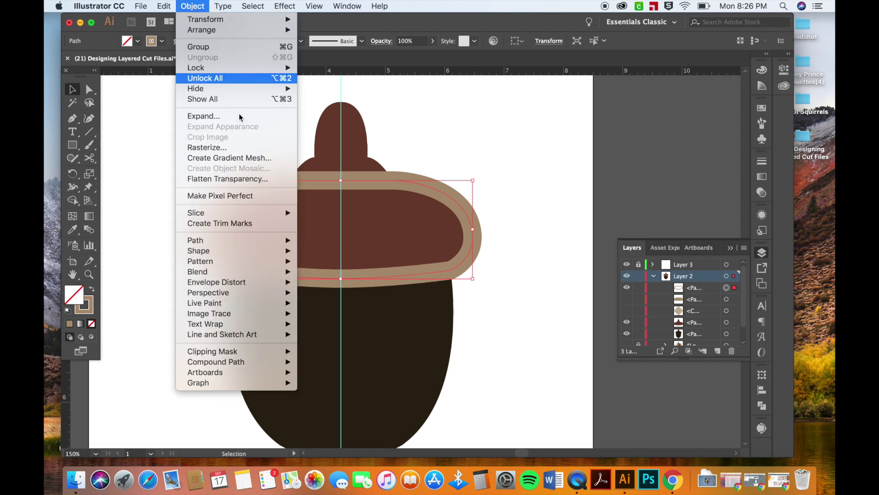
mouse_move(248, 241)
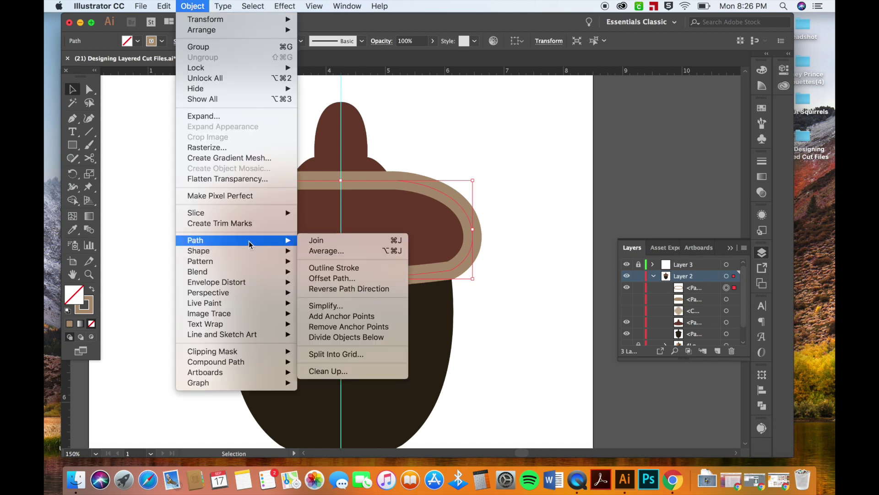
left_click(343, 272)
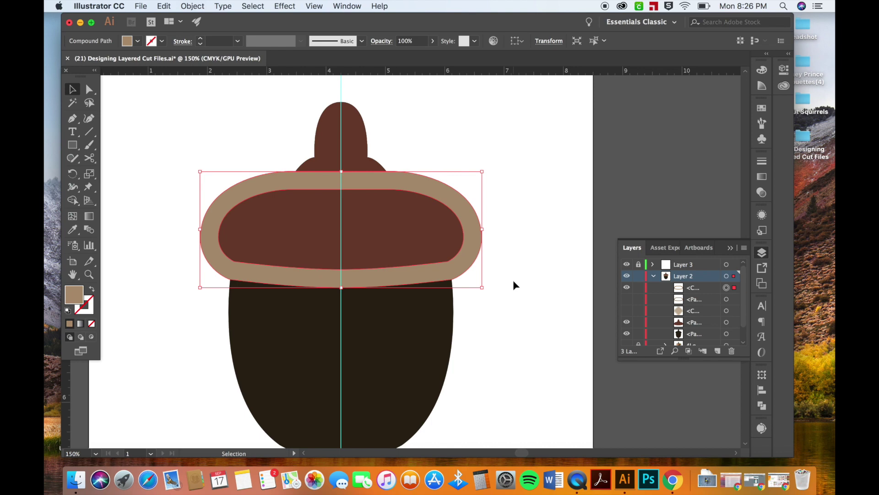
left_click(513, 285)
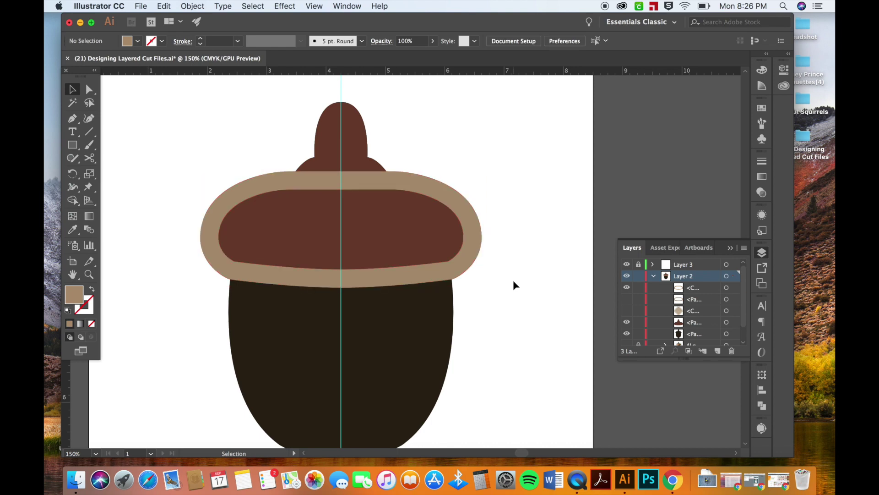
left_click(401, 224)
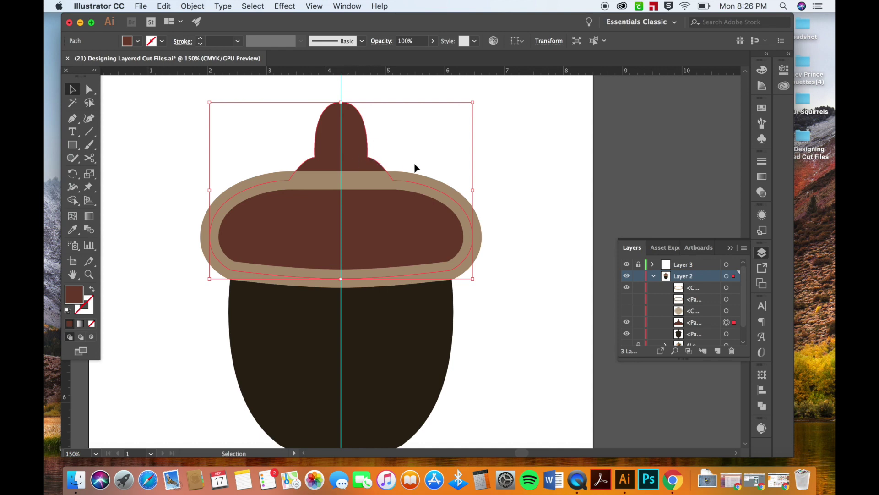
Drag the stem-and-cap path above the tan cap in Layer 2, then Pathfinder Intersect both.
left_click(517, 183)
left_click(355, 137)
key("a")
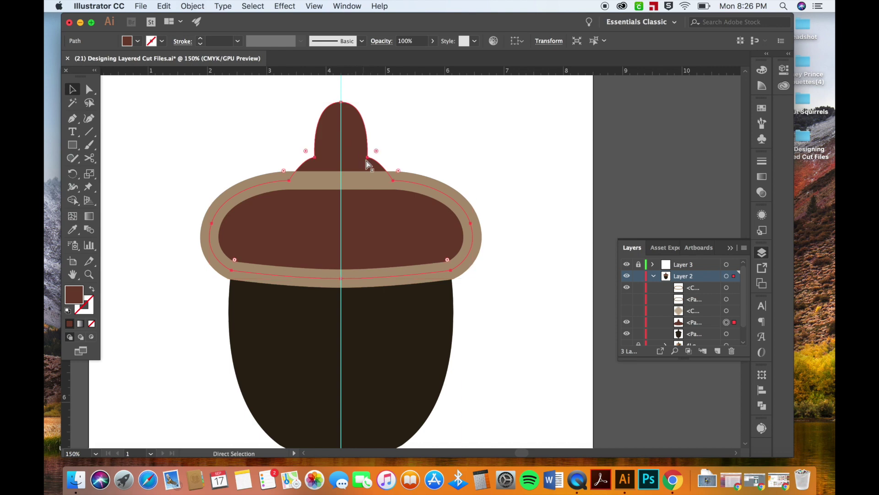
key("v")
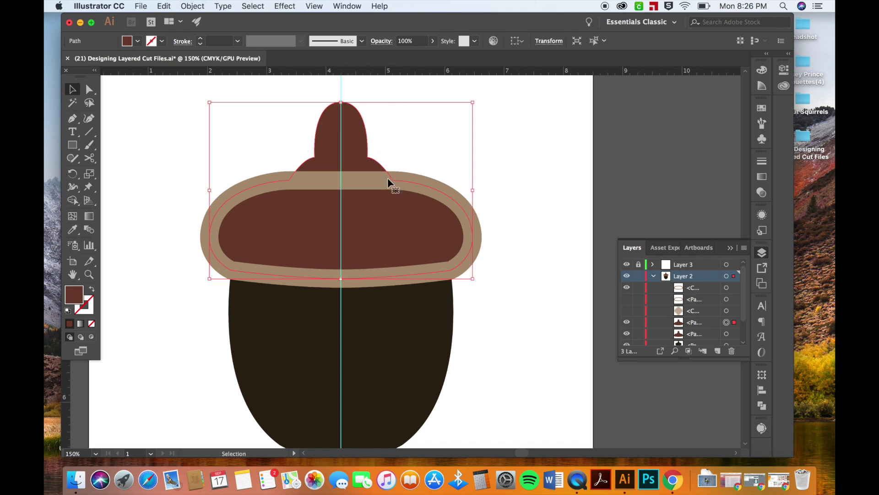
left_click(418, 182, "shift")
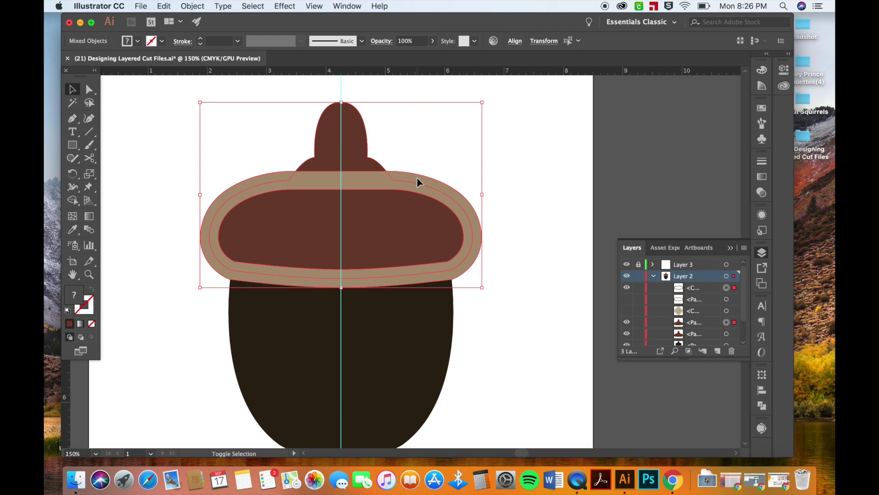
left_click(463, 173)
left_click(356, 154)
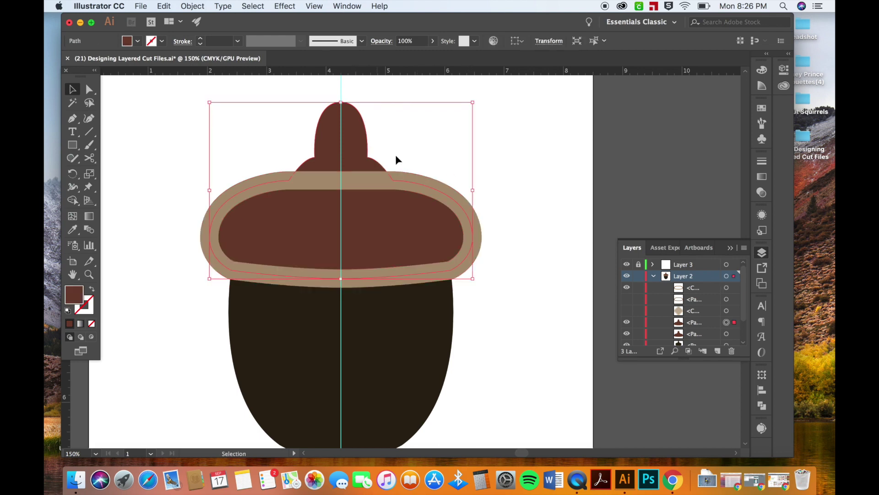
left_click_drag(707, 324, 705, 283)
left_click(734, 300, "shift")
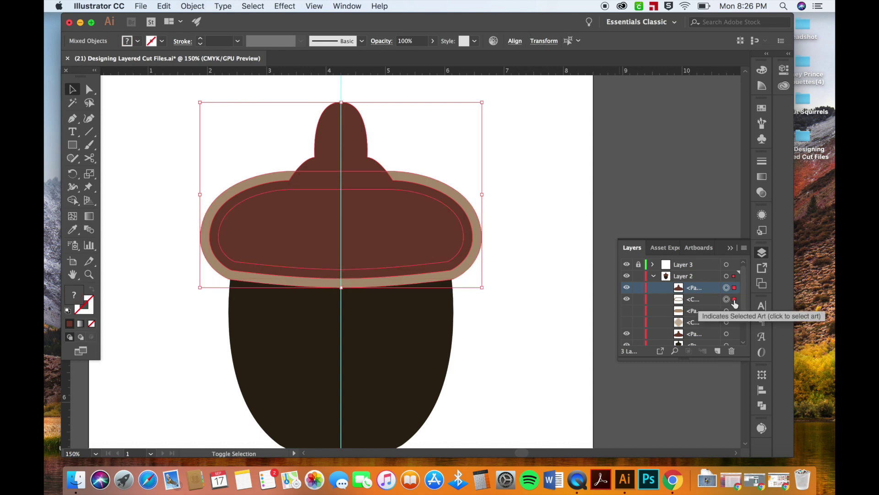
left_click(762, 405)
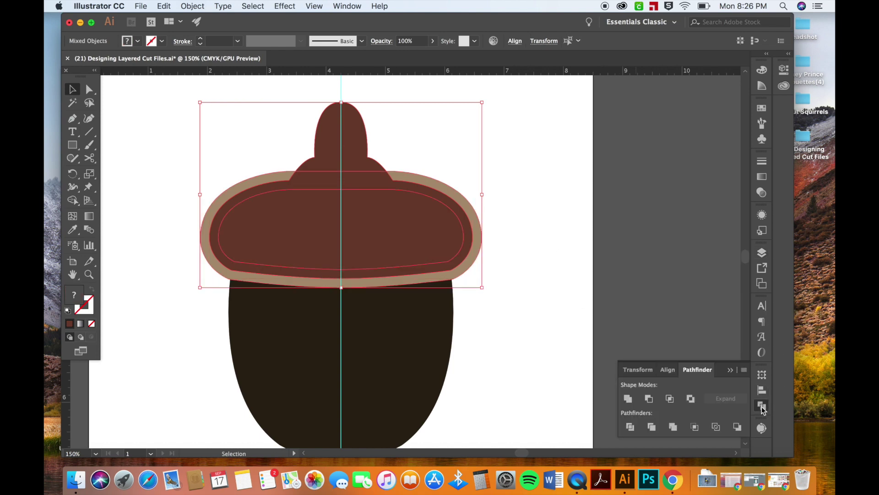
left_click(671, 399)
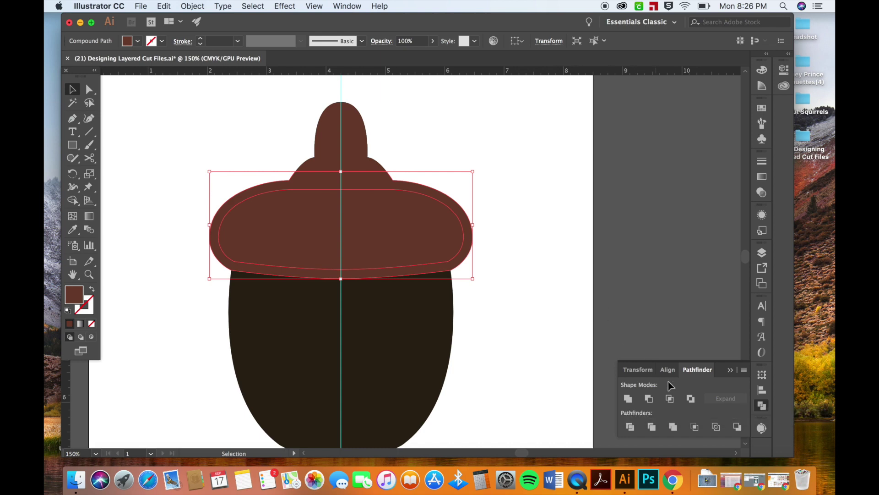
scroll(563, 340, "left", 5)
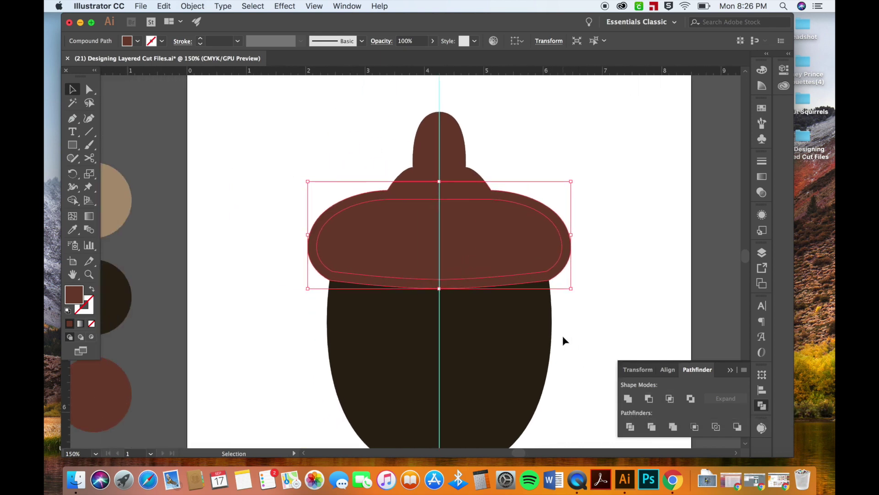
Sample the tan swatch colour with the Eyedropper and deselect the cap.
key("i")
left_click(125, 210)
key("v")
left_click(212, 235)
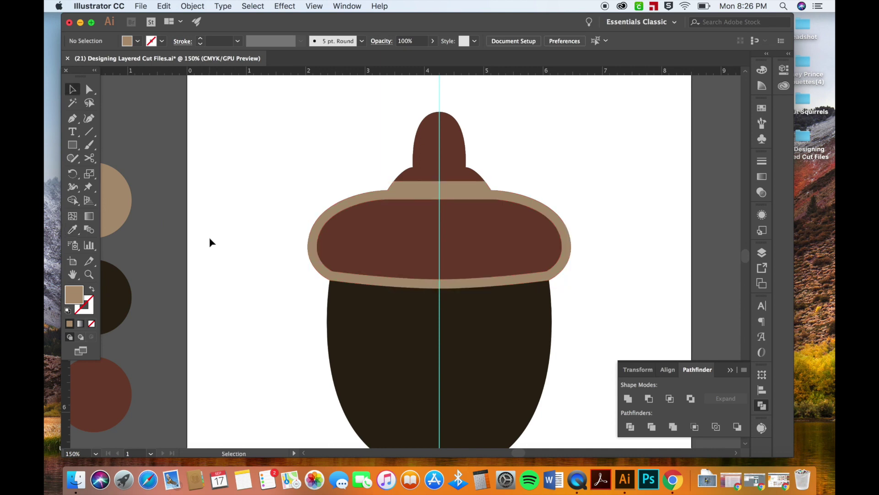
scroll(263, 267, "right", 3)
scroll(262, 265, "right", 3)
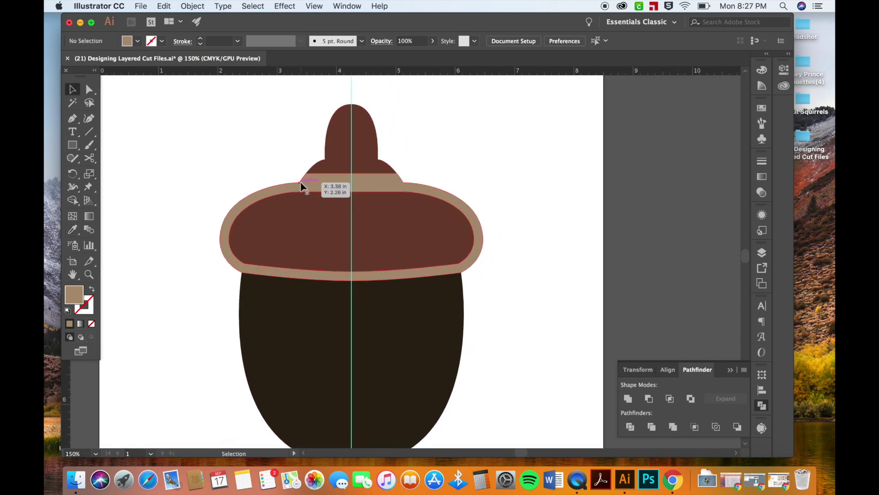
Draw a closed tan trapezoid over the top edge of the acorn cap with the Pen tool.
key("p")
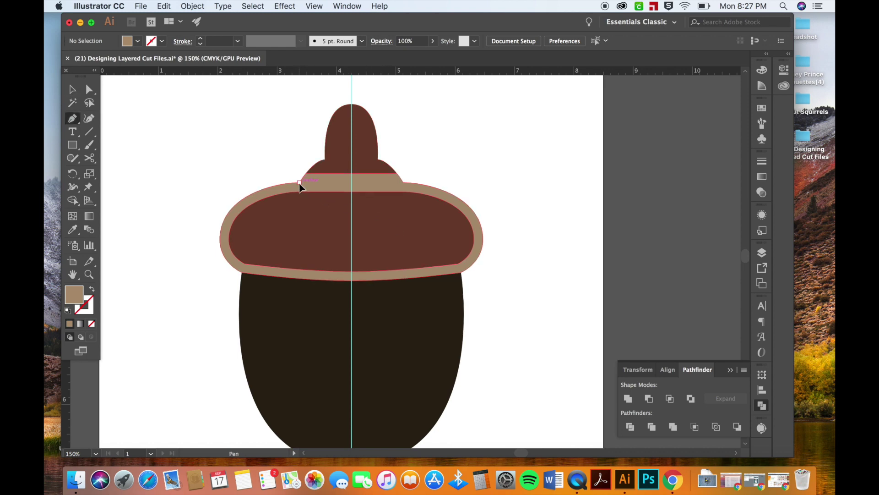
left_click(299, 182)
left_click(403, 182)
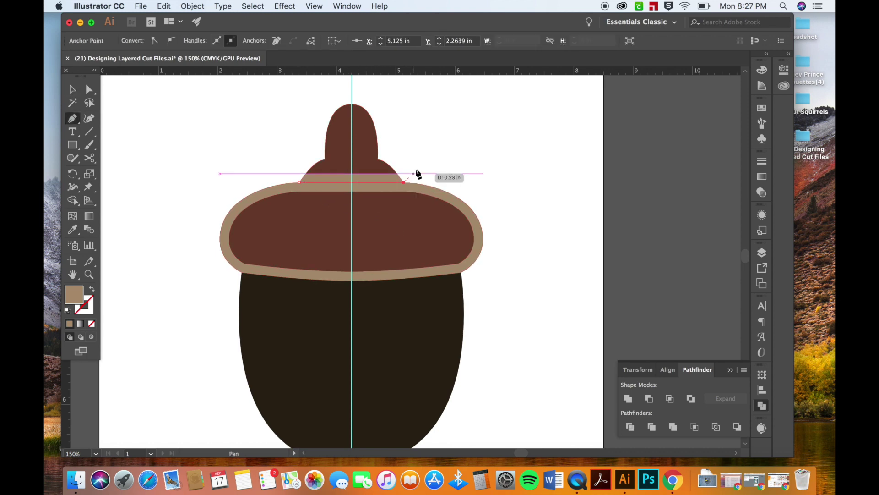
left_click(416, 163)
left_click(281, 151)
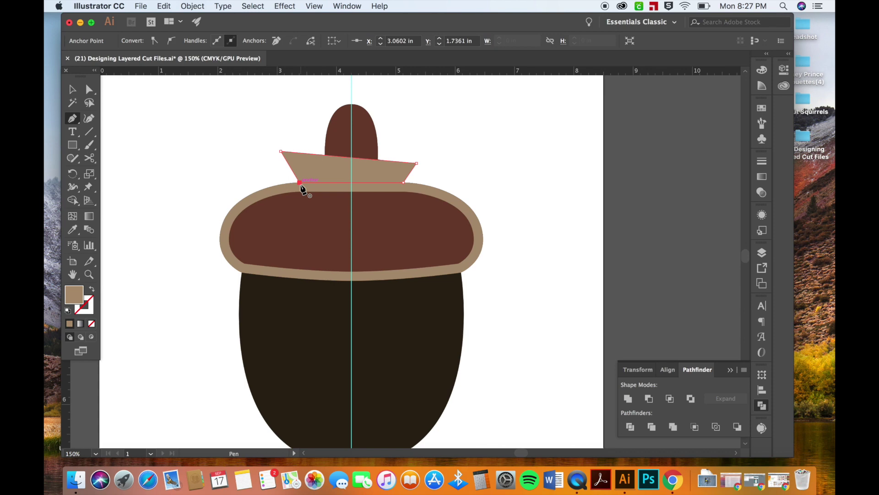
left_click(300, 182)
Subtract the trapezoid from the cap using Pathfinder Minus Front.
key("v")
left_click(433, 200, "shift")
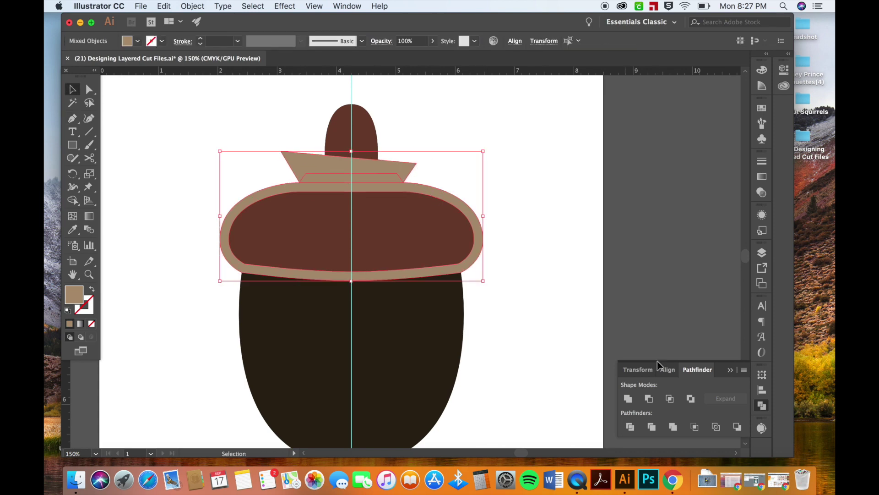
left_click(669, 398)
key("super+z")
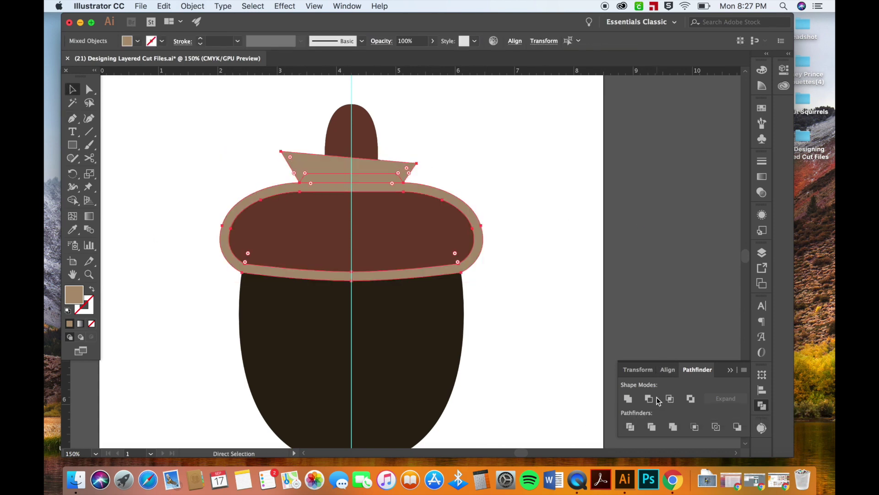
left_click(649, 399)
left_click(564, 266)
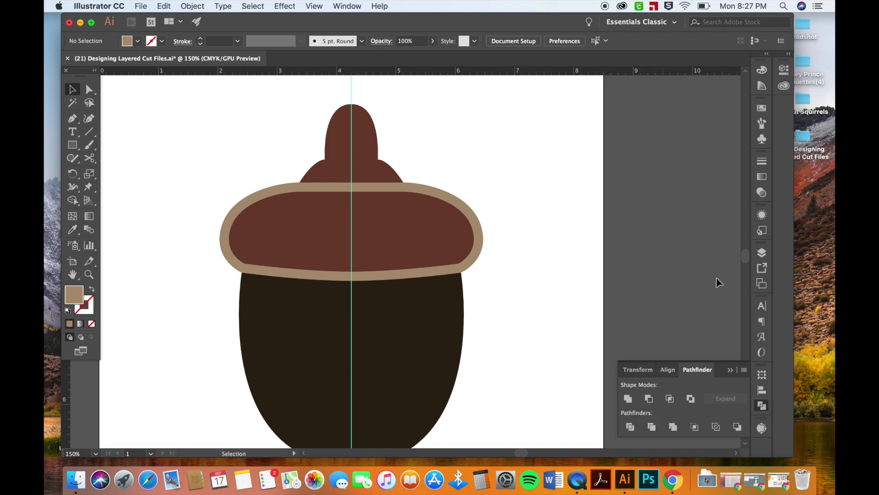
In Layers, hide the dark brown inner cap, show the crosshatch lattice, and re-show the tan cap.
left_click(762, 253)
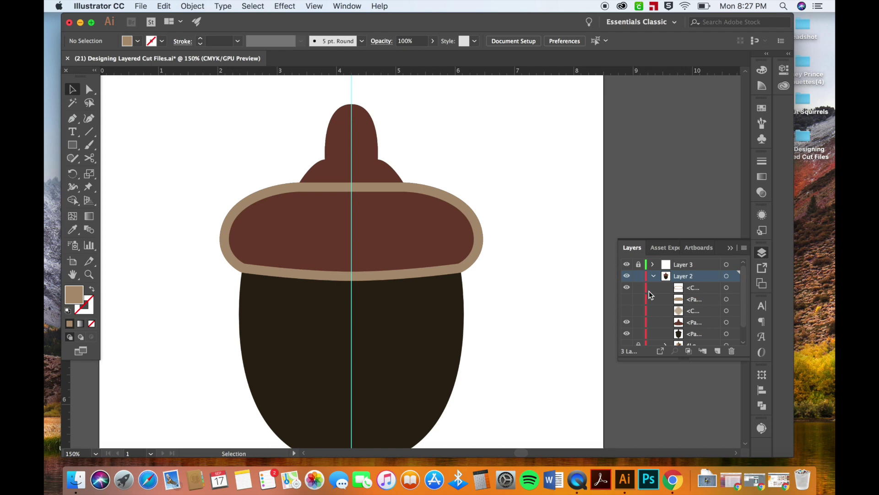
left_click(627, 299)
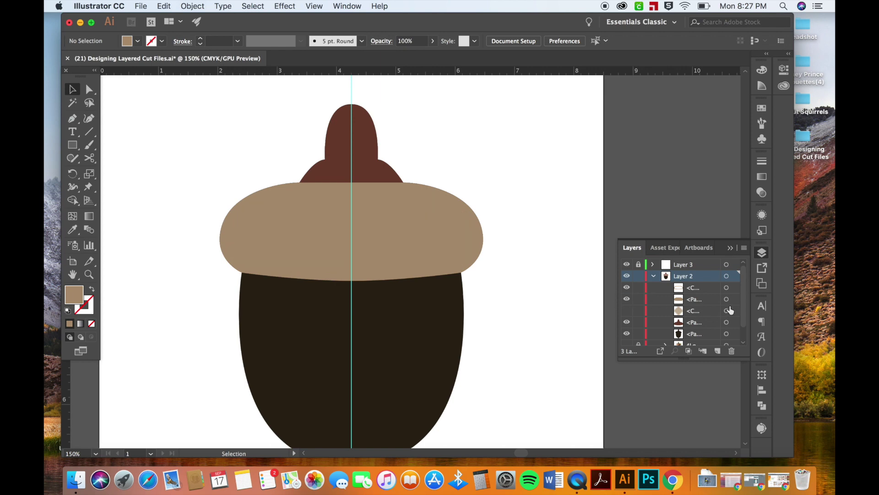
left_click(421, 214)
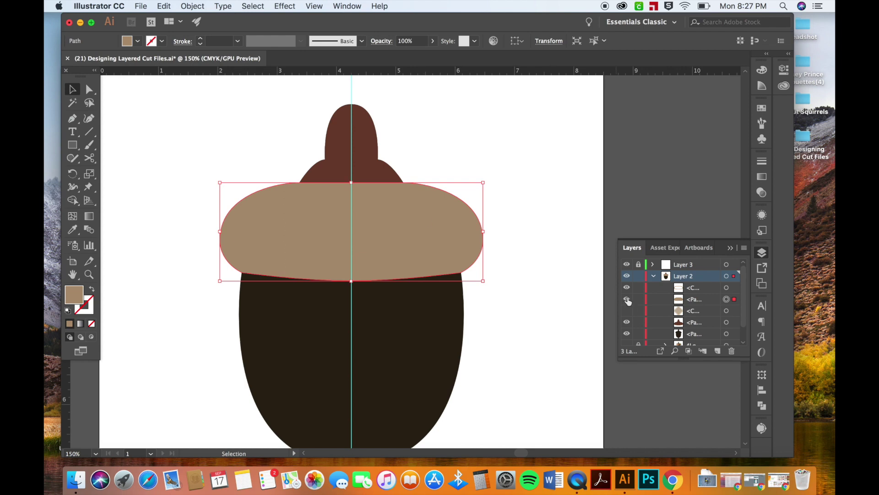
left_click(627, 300)
left_click(627, 311)
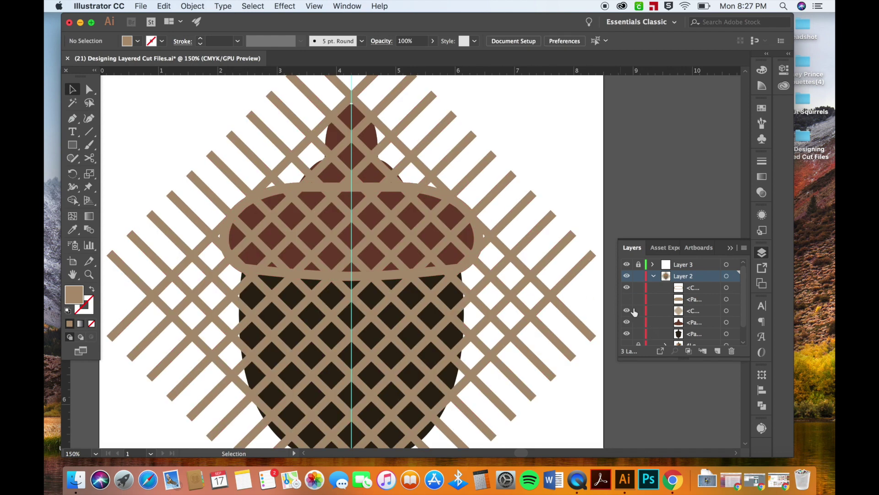
left_click(627, 300)
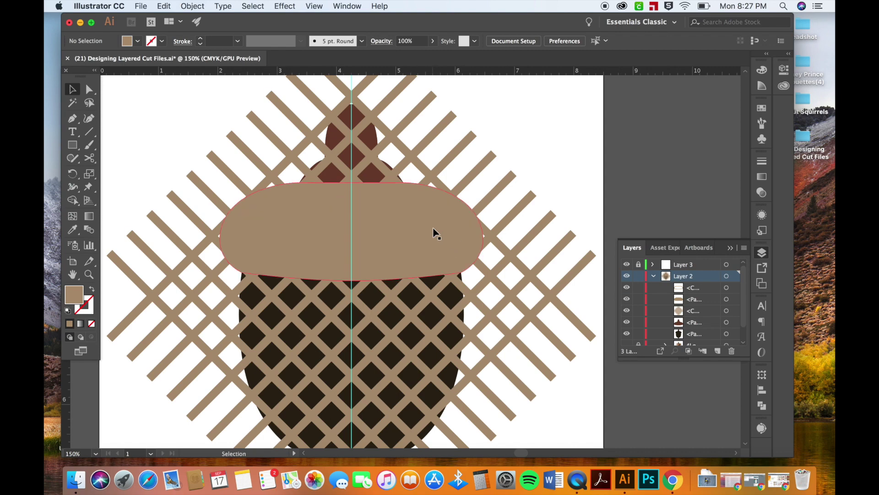
Intersect the tan cap with the lattice so only the crosshatch inside the cap remains.
left_click(405, 218)
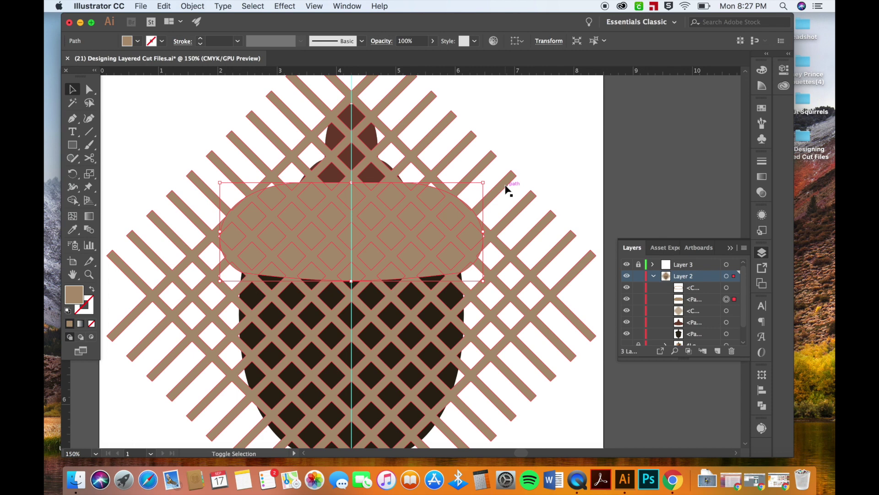
left_click(503, 190, "shift")
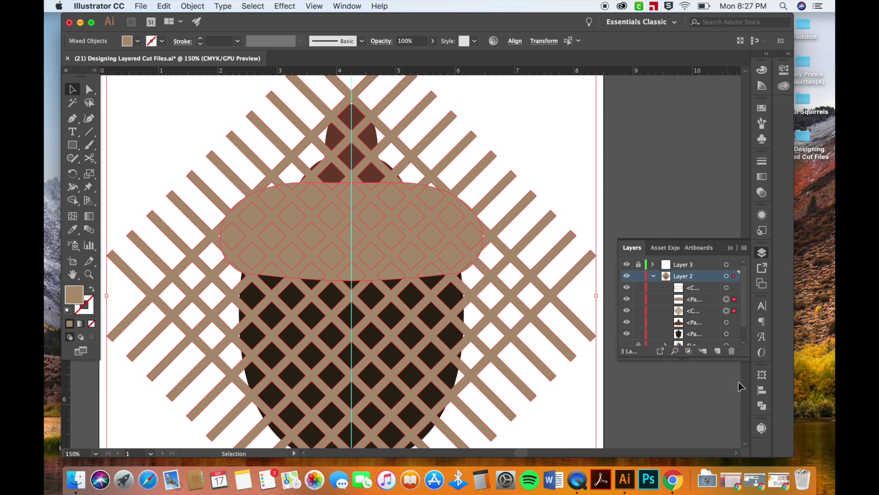
left_click(762, 405)
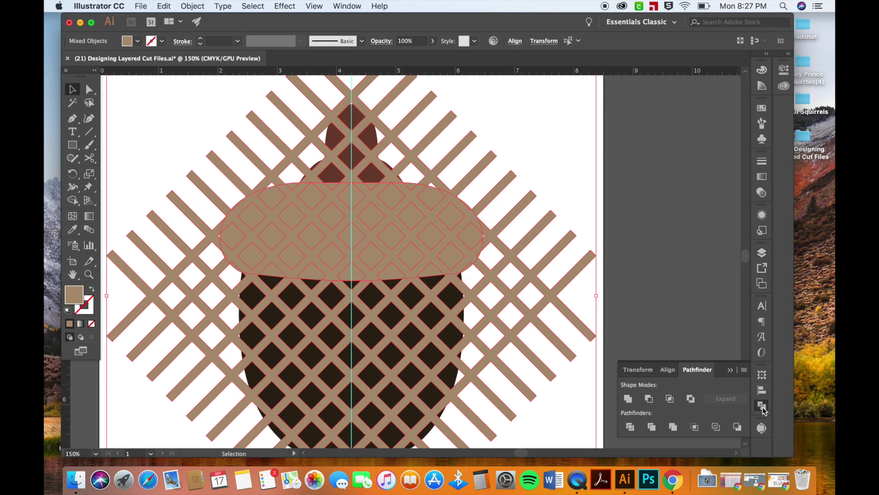
left_click(670, 398)
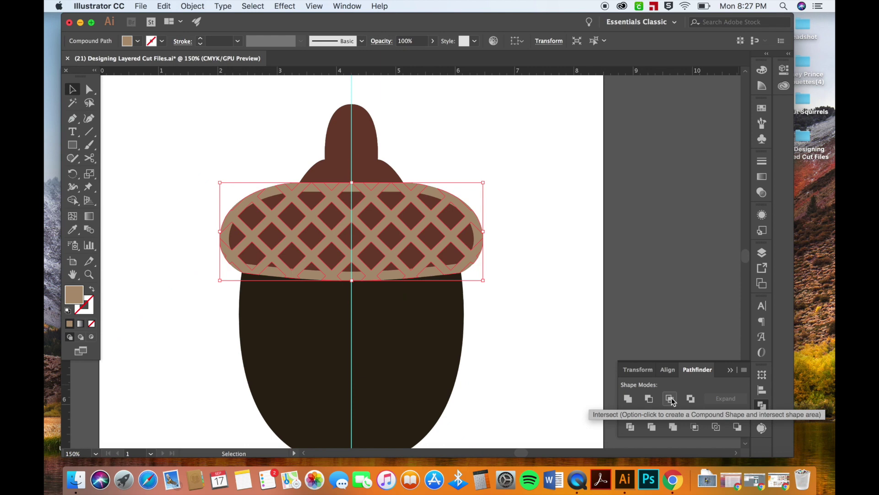
left_click(515, 251)
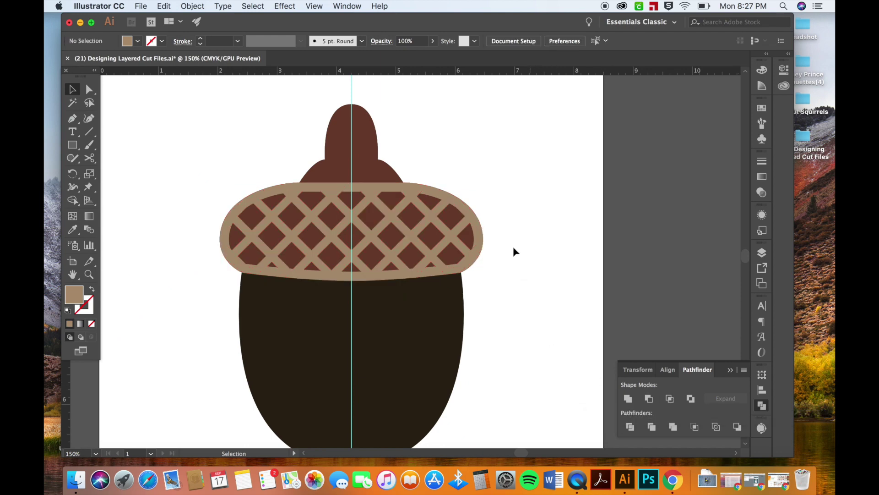
left_click(435, 213)
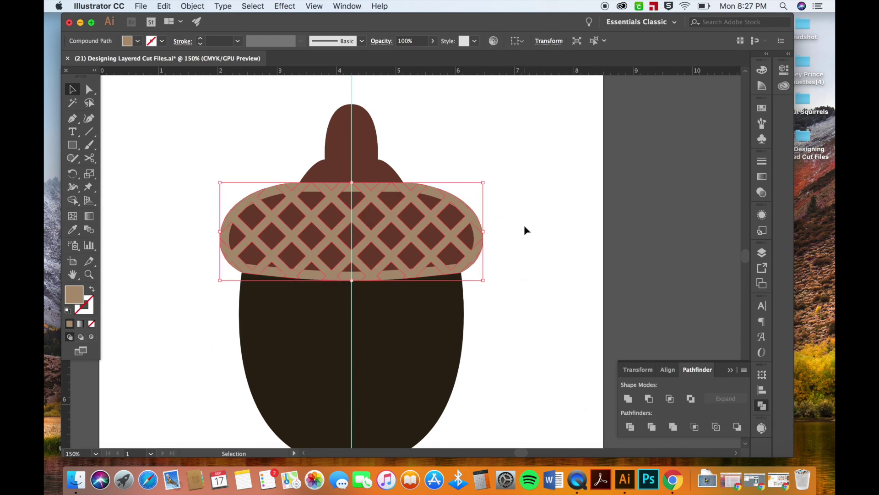
left_click(524, 229)
Unite the clipped lattice strips into one shape and hide the guide-line Layer 3.
scroll(520, 230, "down", 2)
key("super+minus")
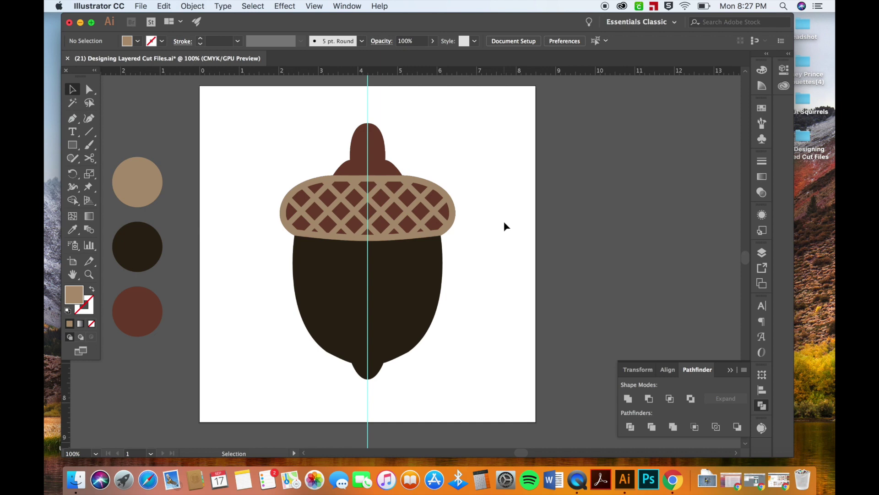
left_click(411, 198)
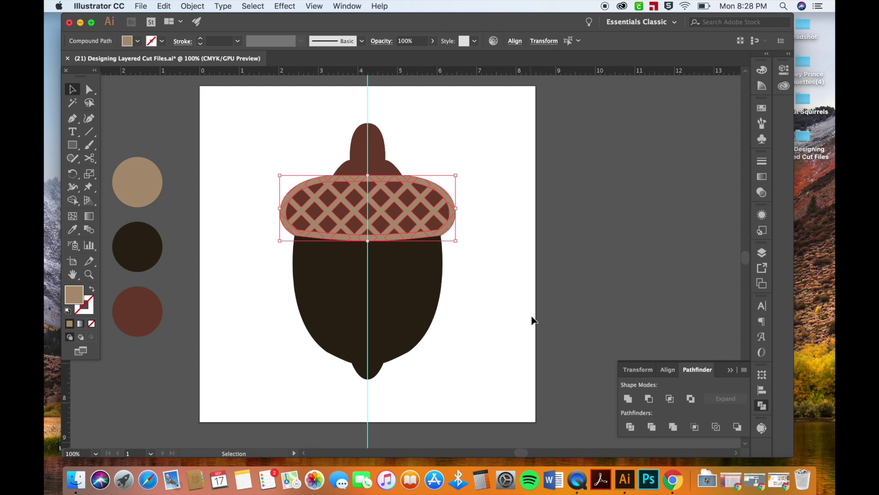
left_click(628, 399)
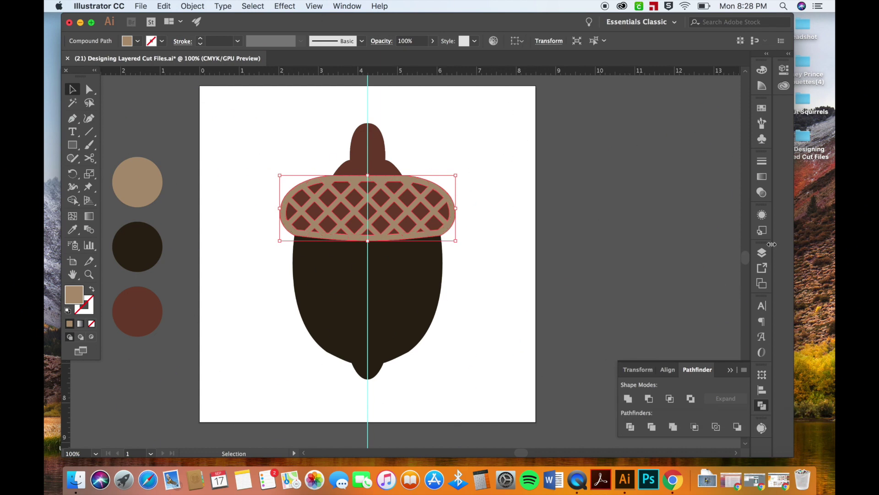
left_click(761, 254)
left_click(523, 263)
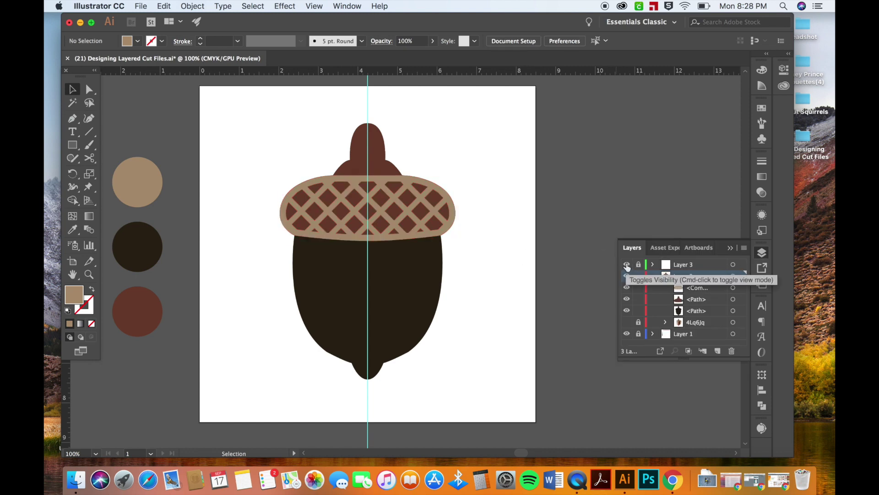
left_click(626, 264)
Fill the acorn body with the reddish-brown swatch colour.
key("super+minus")
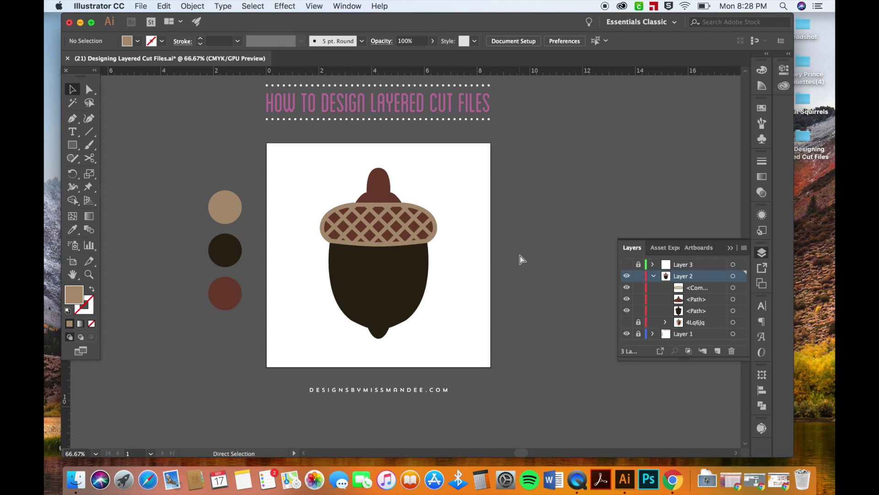
left_click(393, 289)
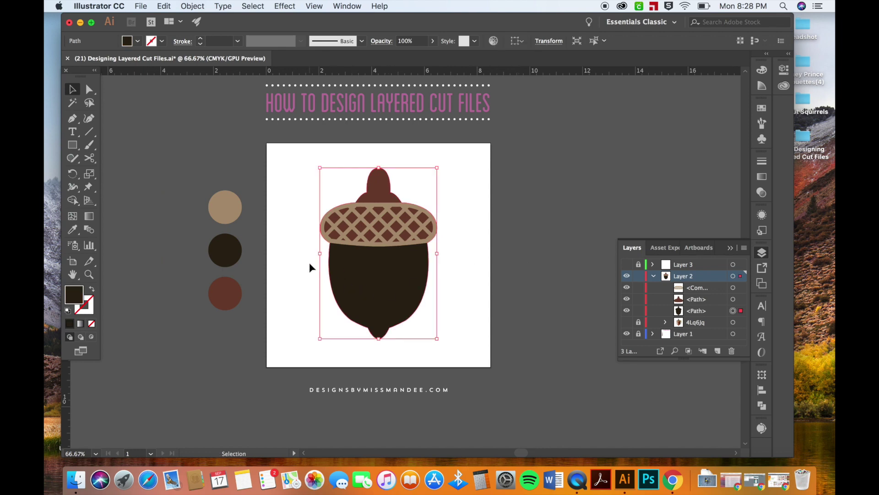
key("i")
left_click(232, 292)
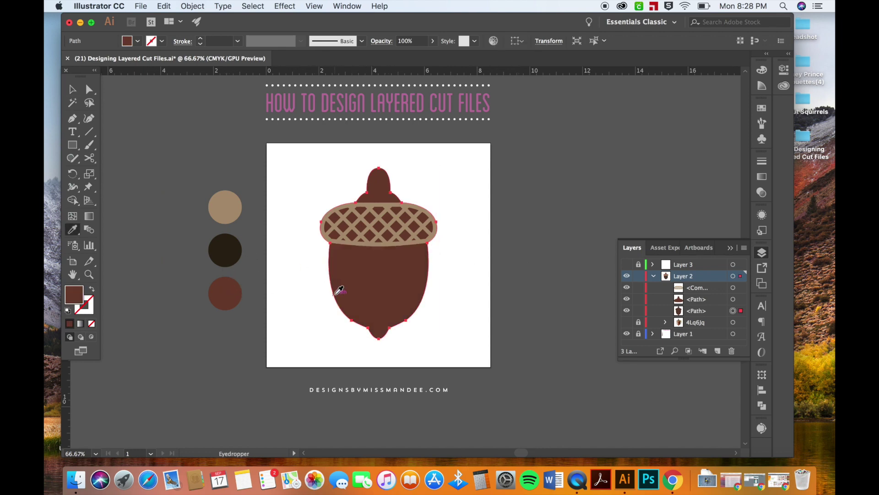
key("v")
Fill the stem-and-cap shape with the dark brown swatch colour and deselect it.
left_click(350, 226)
key("i")
left_click(236, 245)
key("v")
left_click(303, 270)
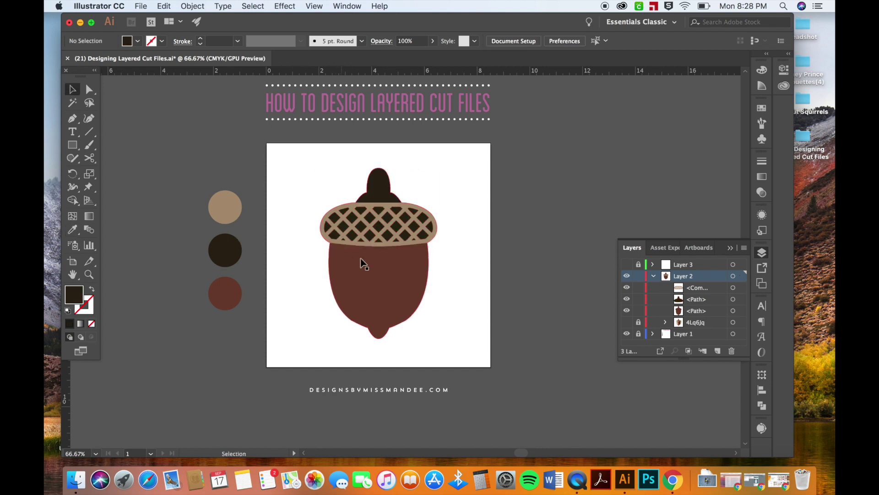
scroll(465, 276, "right", 2)
scroll(466, 278, "right", 1)
scroll(465, 278, "up", 1)
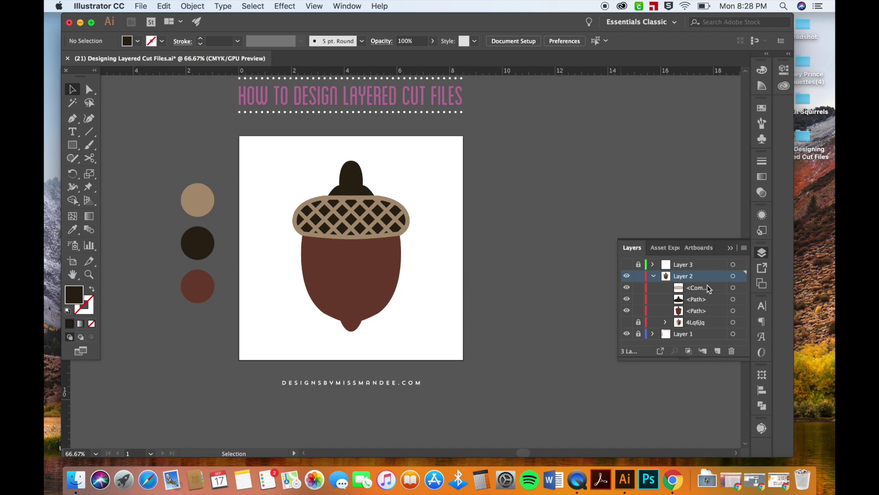
left_click(679, 267)
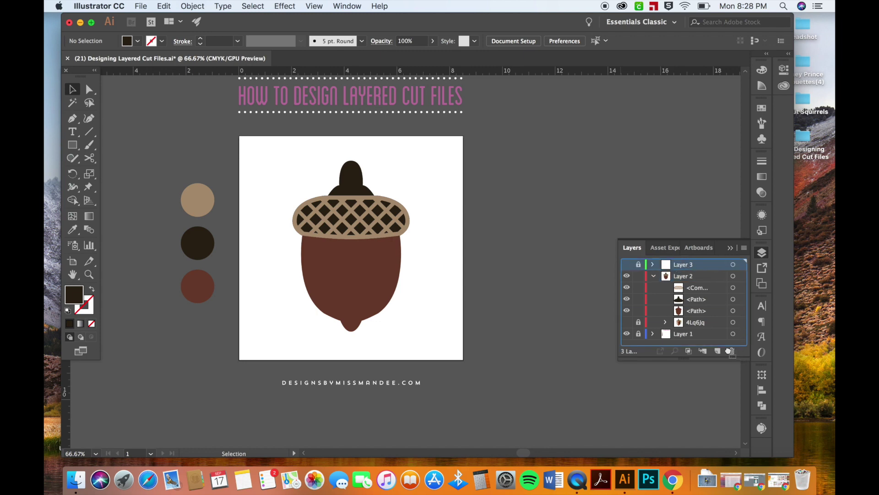
Delete Layer 3, Layer 1 with the title and colour circles, and the 4Lq6Jq sublayer.
left_click(731, 351)
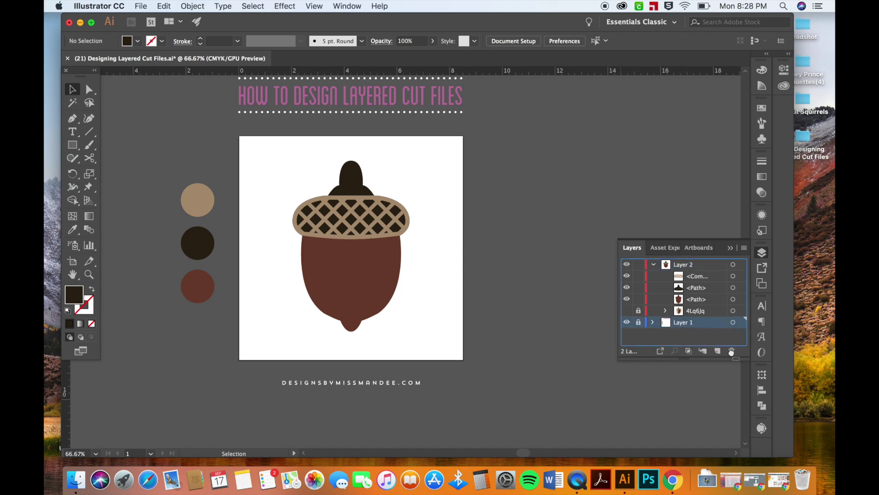
left_click(731, 351)
left_click(703, 311)
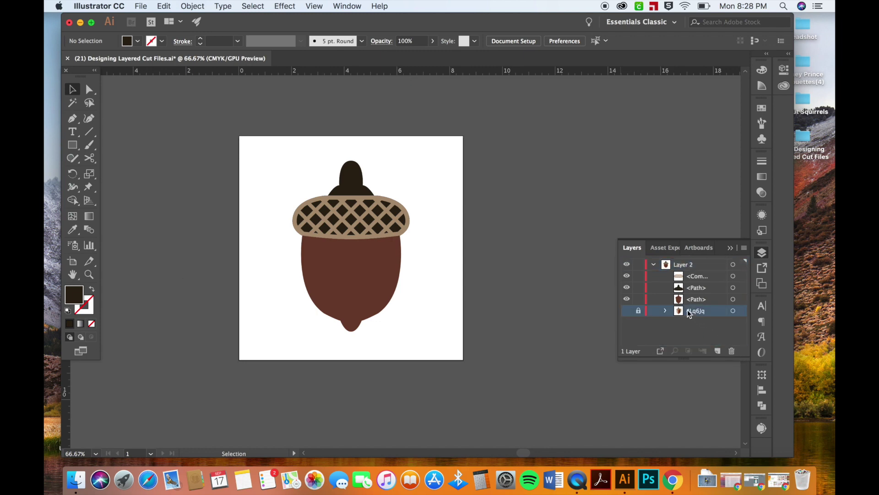
left_click(729, 351)
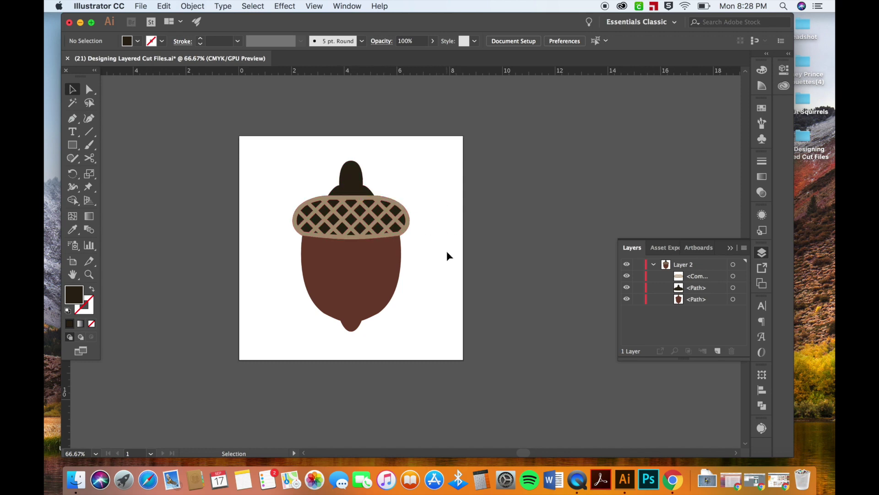
scroll(448, 256, "left", 1)
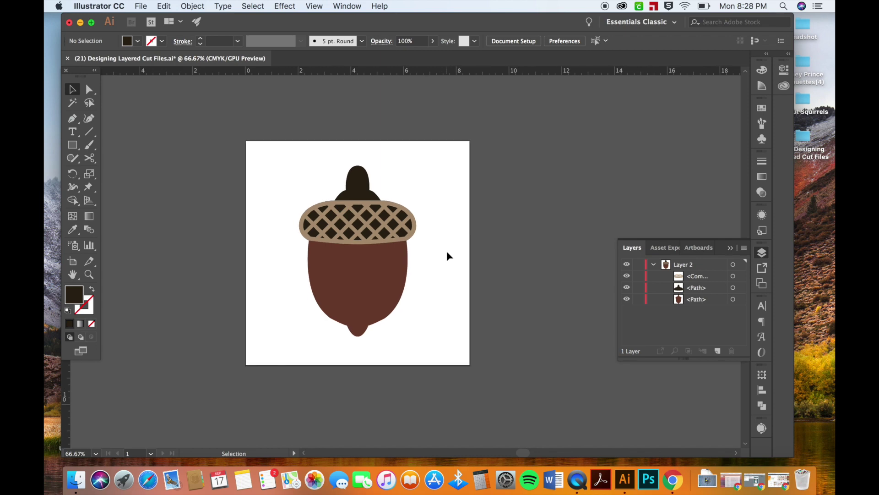
Save a copy named Acorn in SVG format, accepting the default SVG options.
key("super+shift+s")
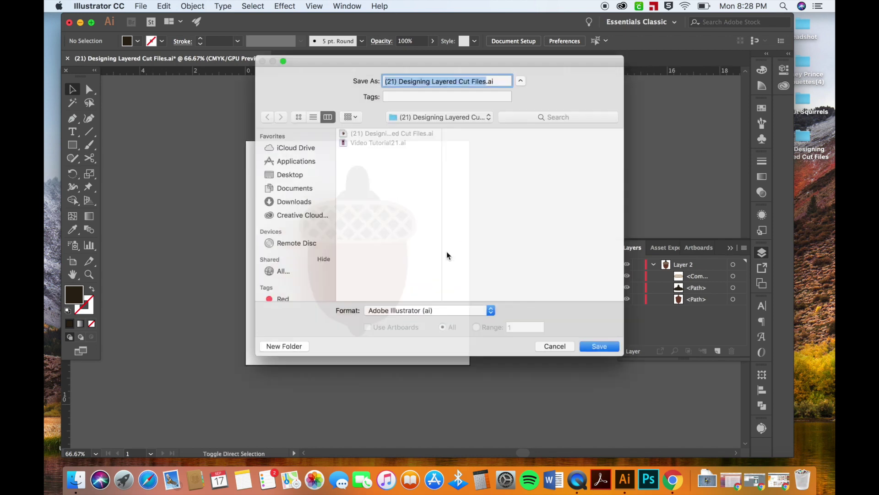
type("Acorn")
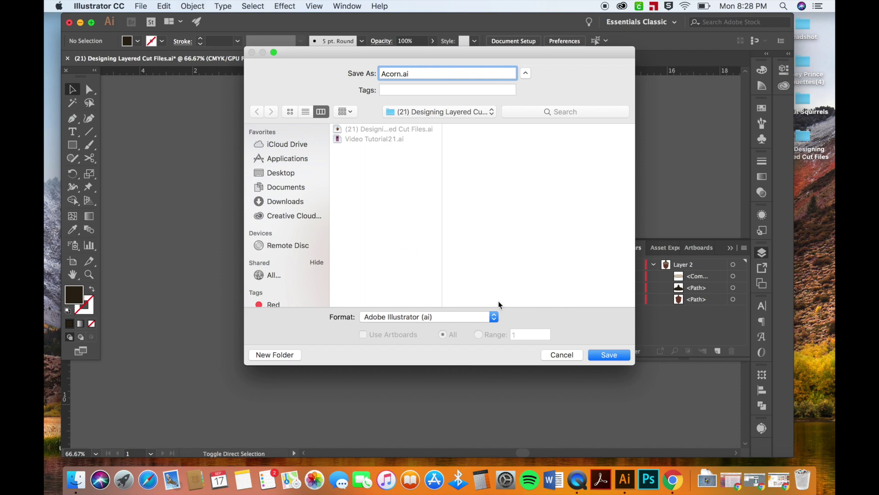
left_click(448, 316)
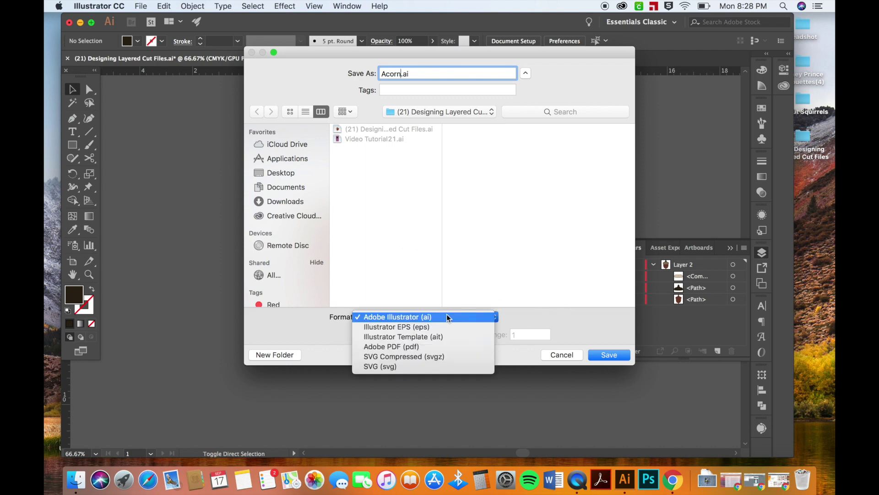
left_click(417, 366)
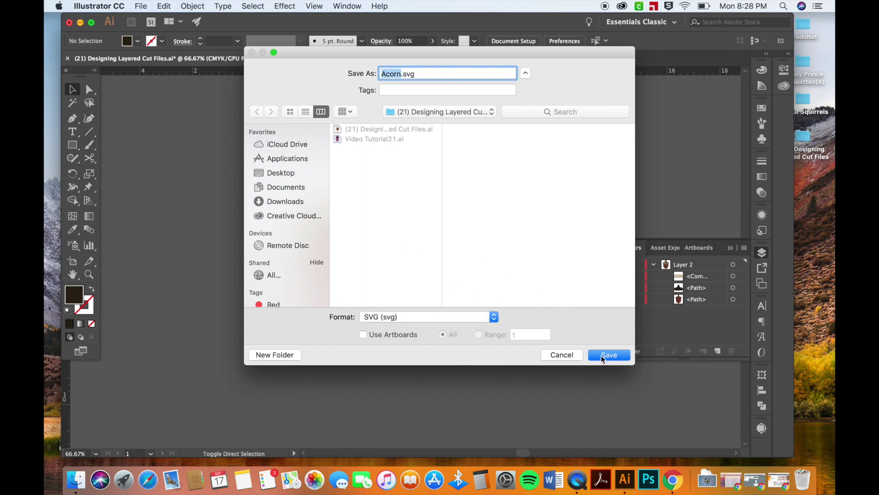
left_click(614, 360)
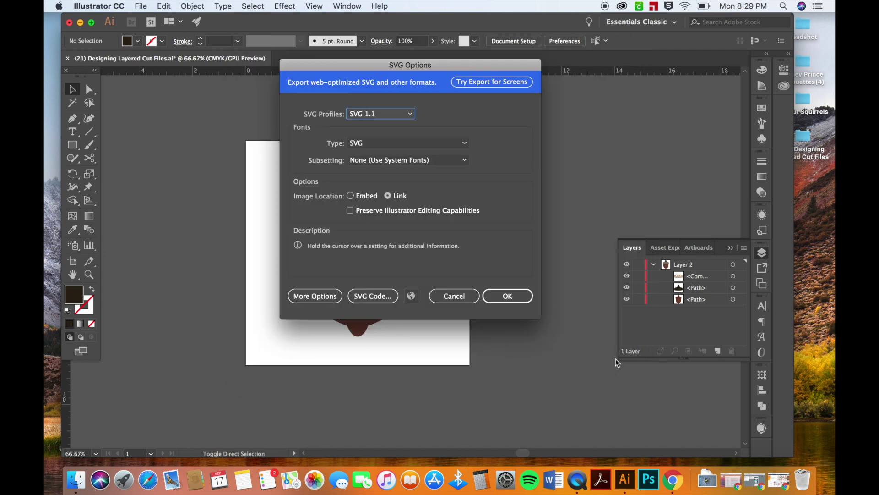
left_click(506, 301)
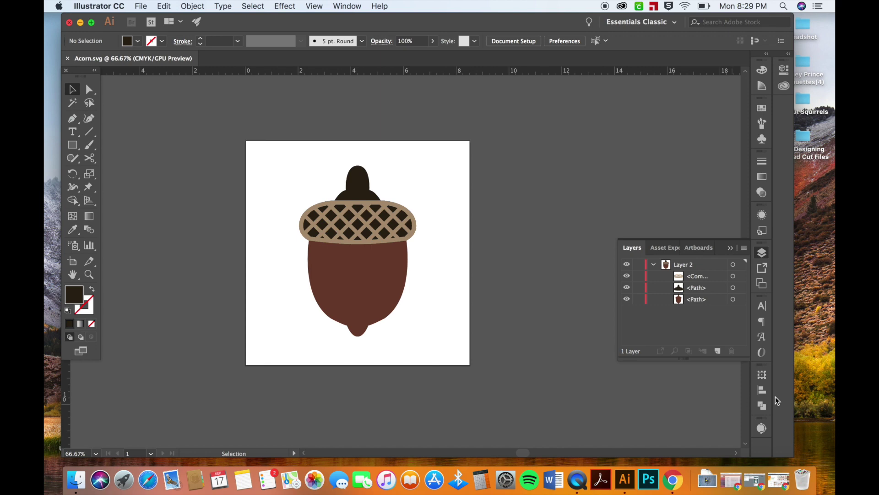
Start a new Cricut project and drop Acorn.svg into the image upload area.
left_click(779, 483)
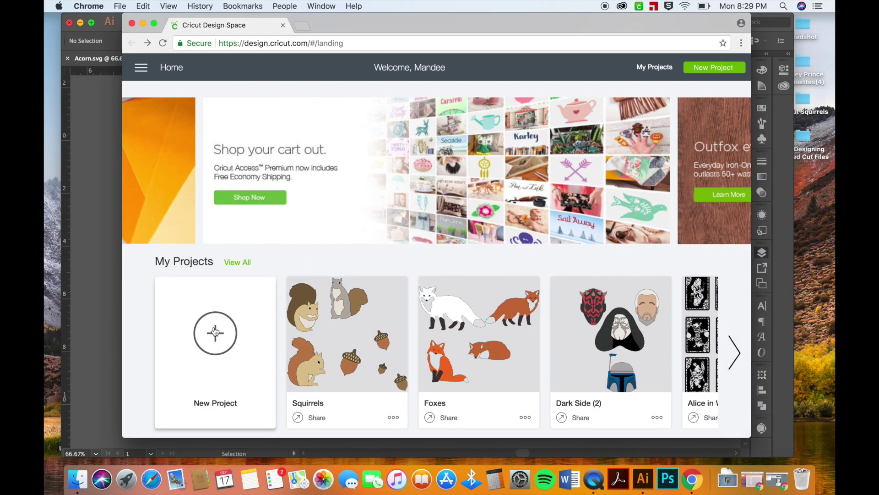
left_click(215, 330)
left_click(142, 329)
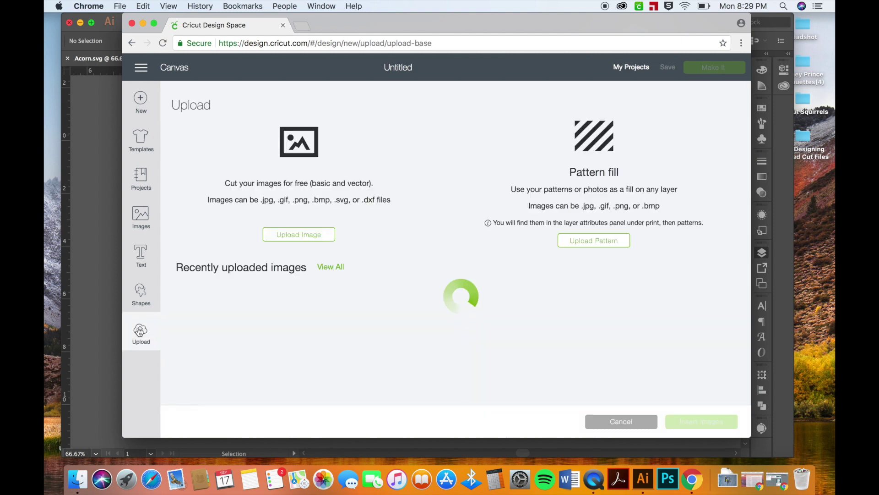
left_click(286, 236)
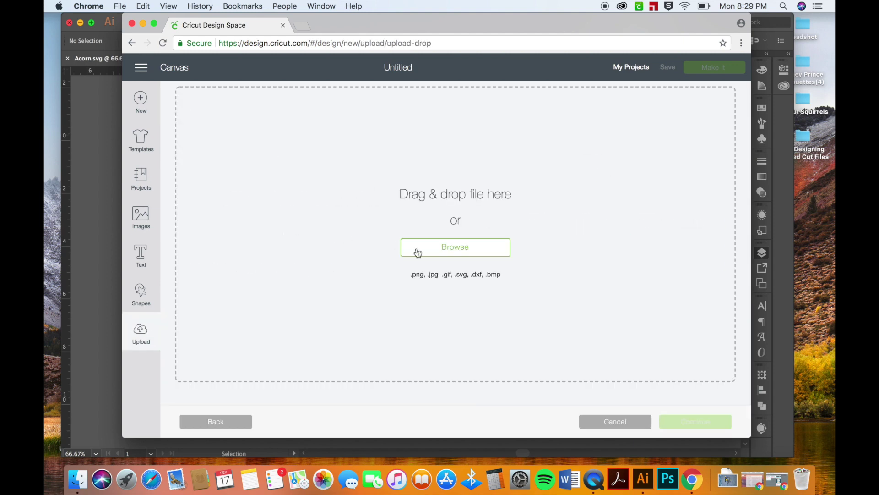
double_click(807, 141)
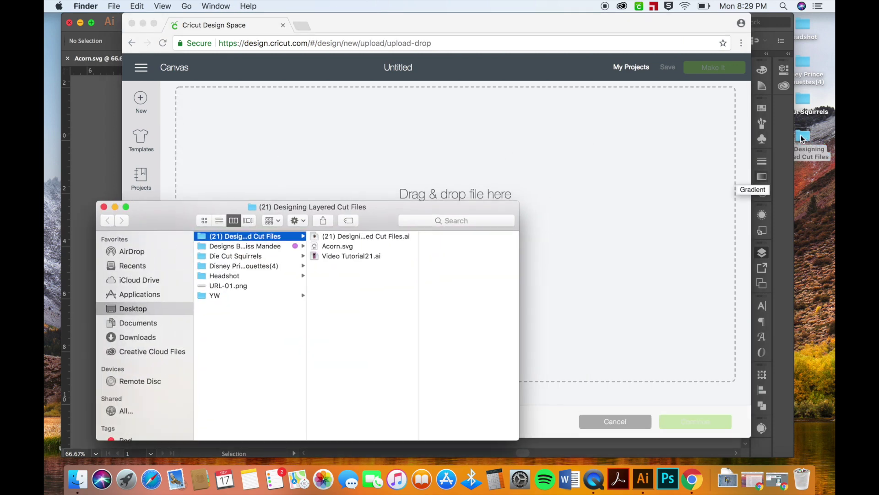
left_click(351, 248)
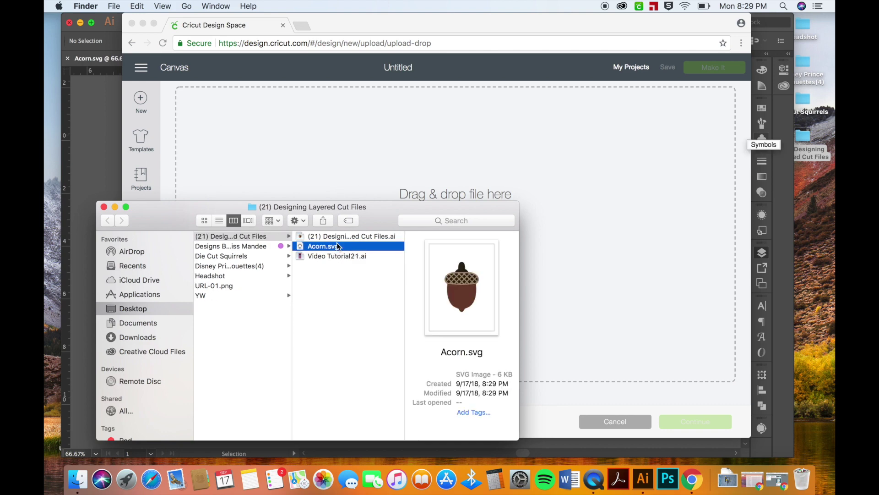
left_click_drag(349, 248, 462, 164)
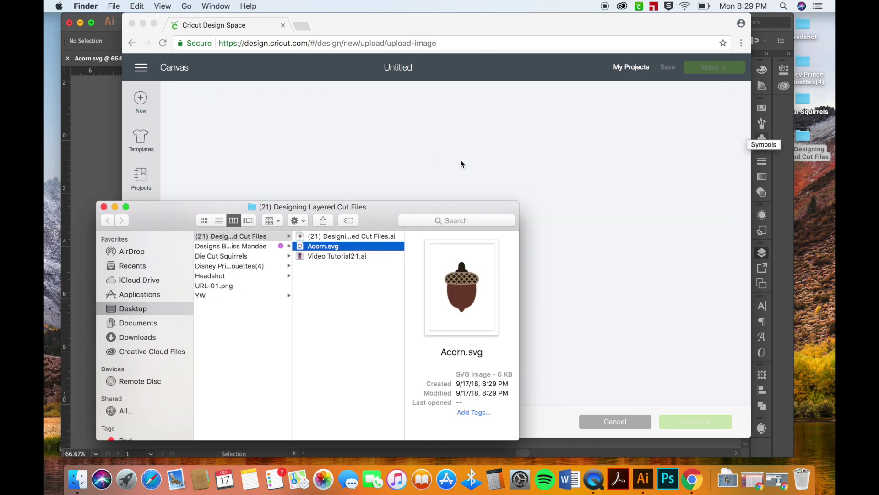
Save the uploaded acorn image and insert it into the canvas.
left_click(104, 207)
left_click(505, 314)
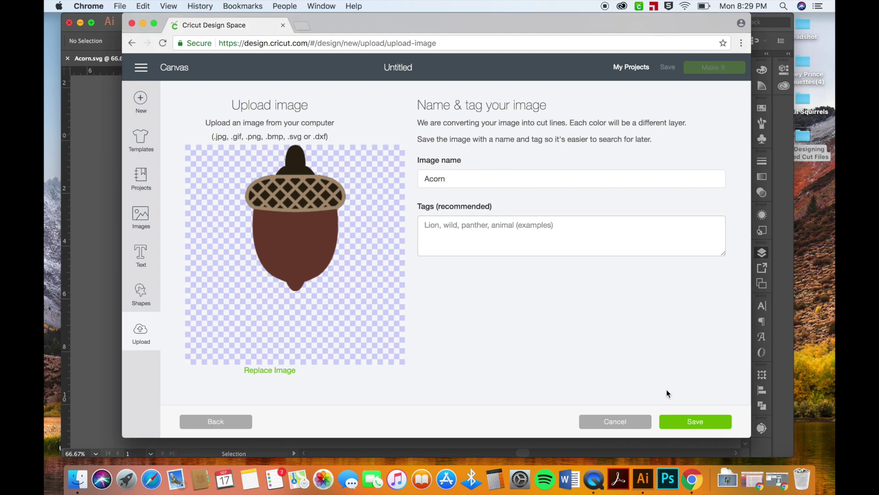
left_click(687, 422)
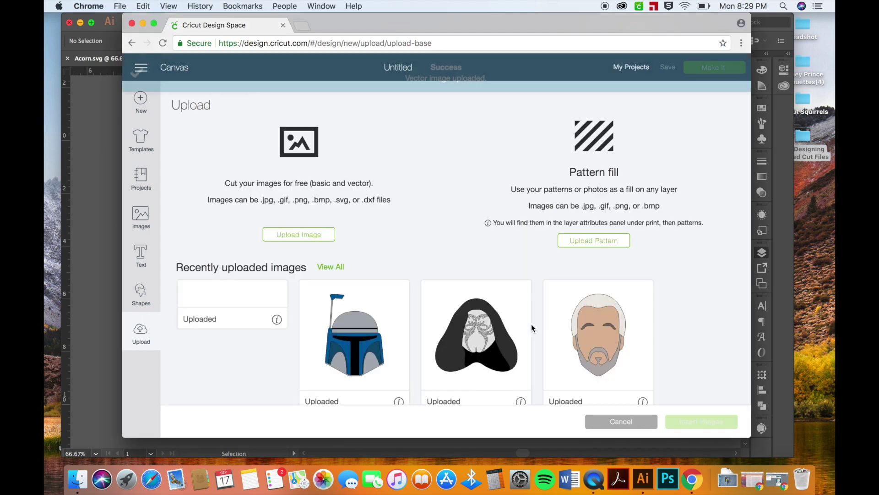
left_click(246, 309)
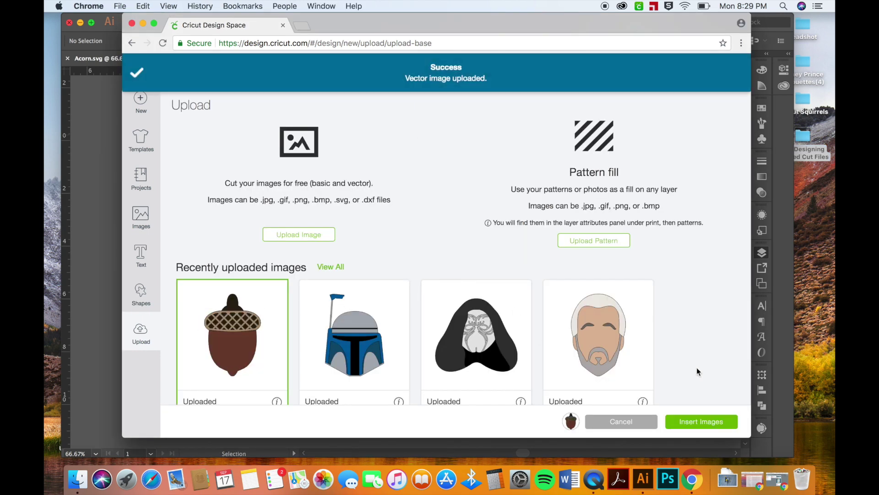
left_click(699, 422)
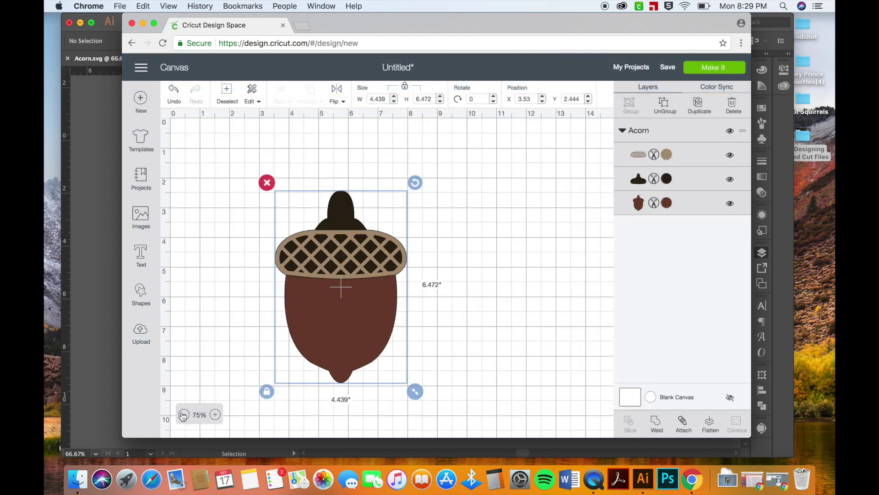
Zoom the canvas to 75% and recolour the cap layer to the nut's brown #6D402F.
left_click(183, 415)
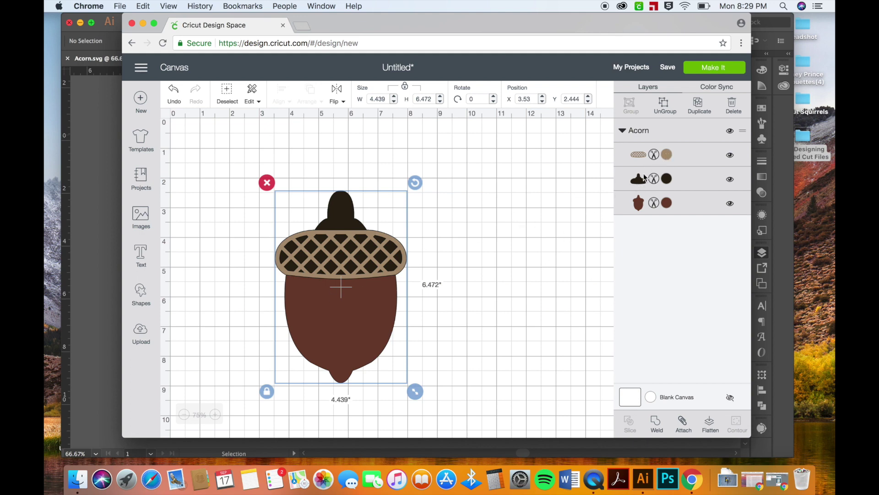
left_click(666, 153)
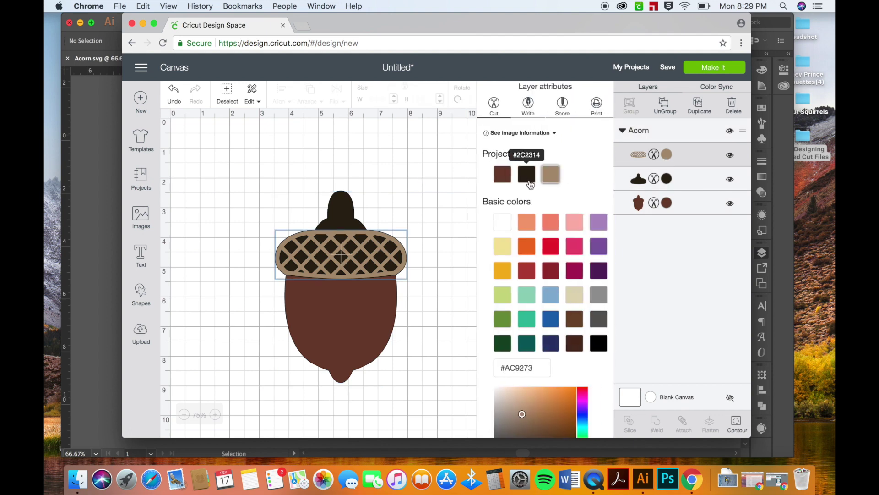
left_click(580, 246)
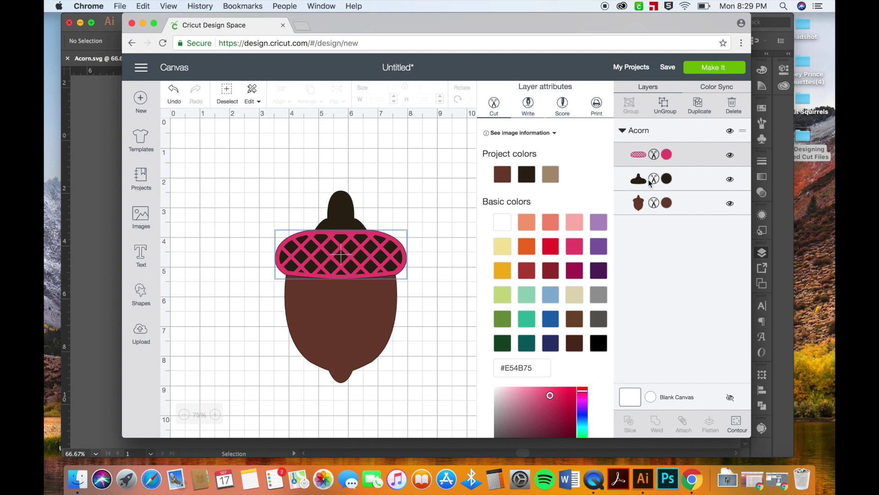
left_click(502, 174)
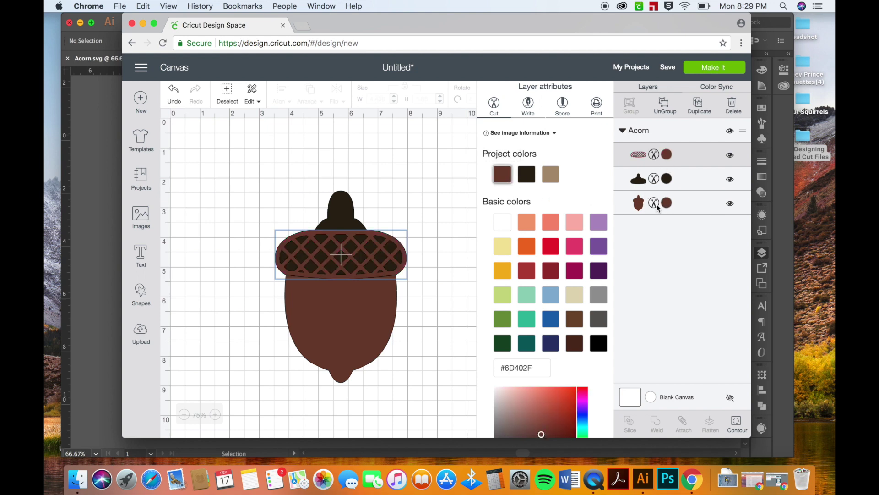
left_click(432, 288)
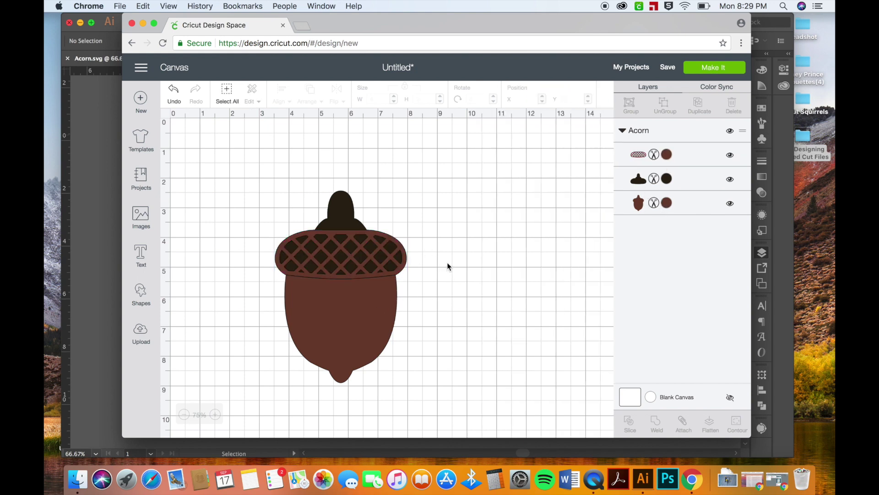